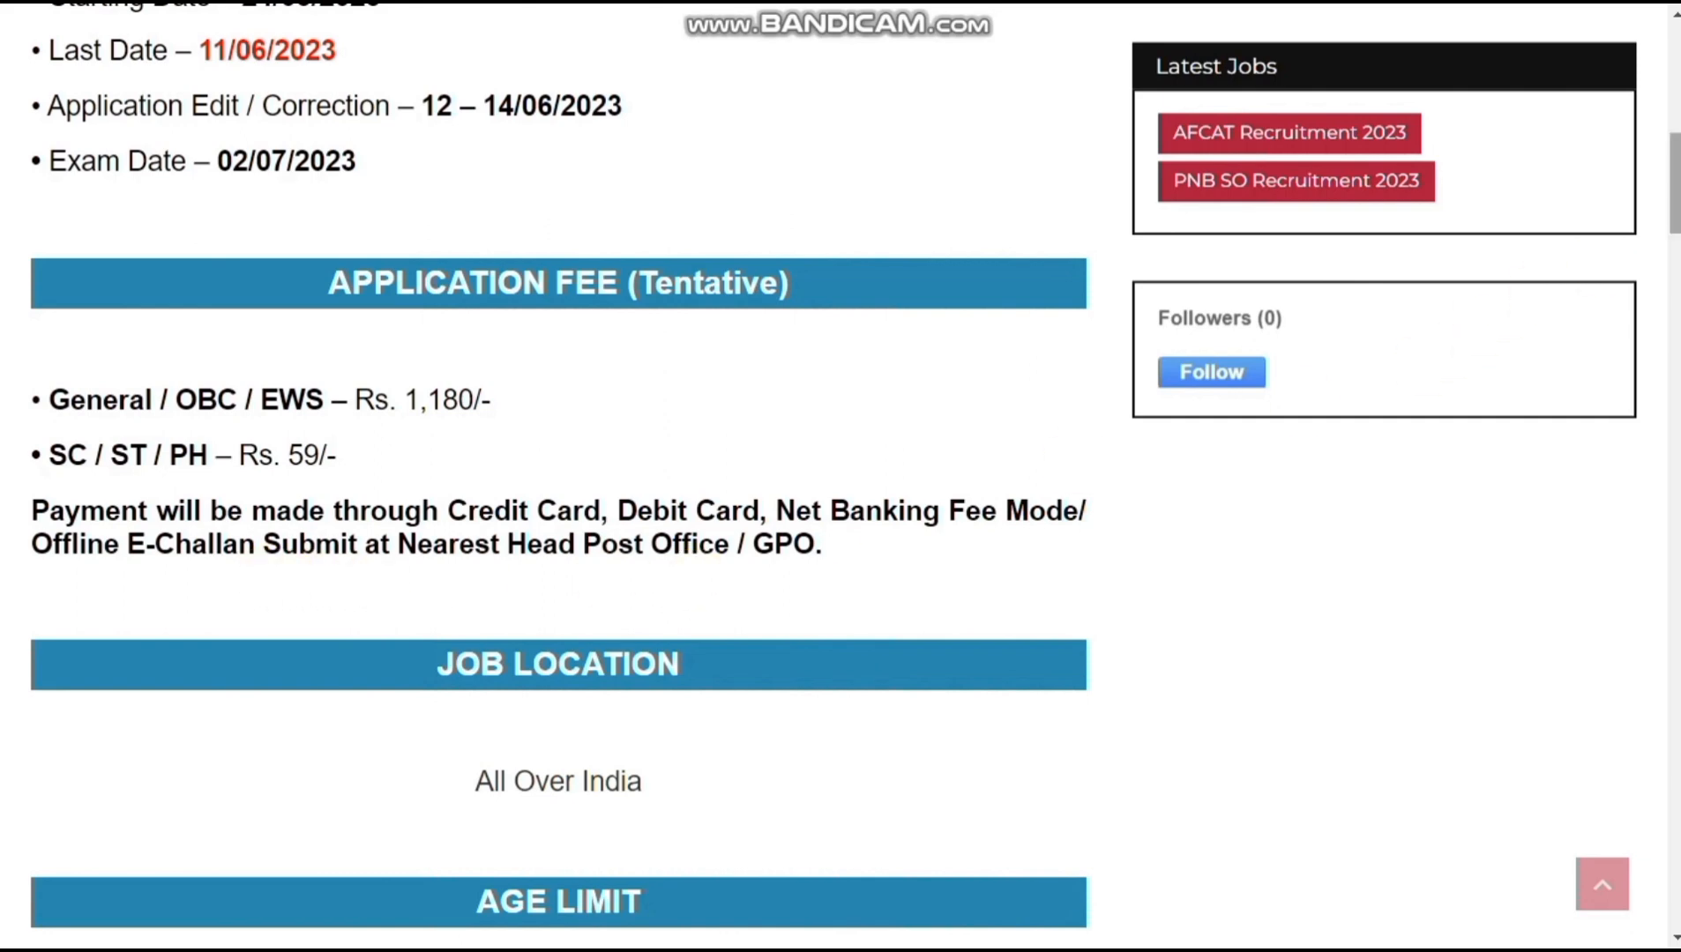
# Read through the PNB SO Recruitment 2023 notice: fees, age limit, vacancies, qualifications, selection mode and application links
pyautogui.scroll(-6, 596, 192)
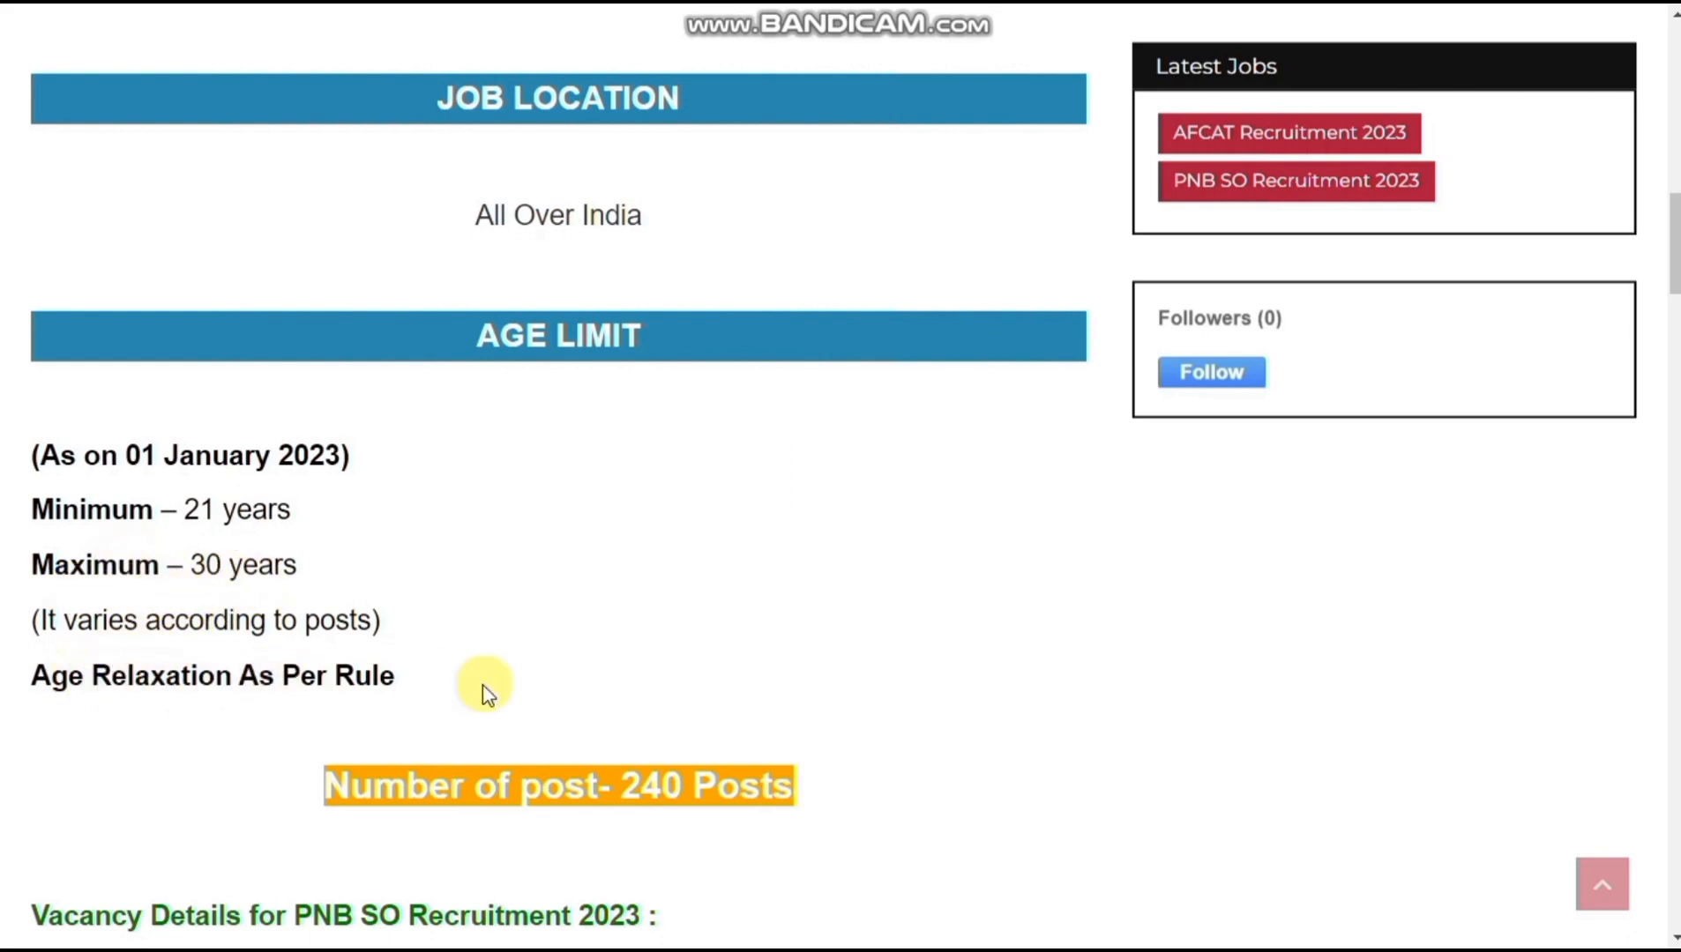
pyautogui.scroll(-4, 1267, 564)
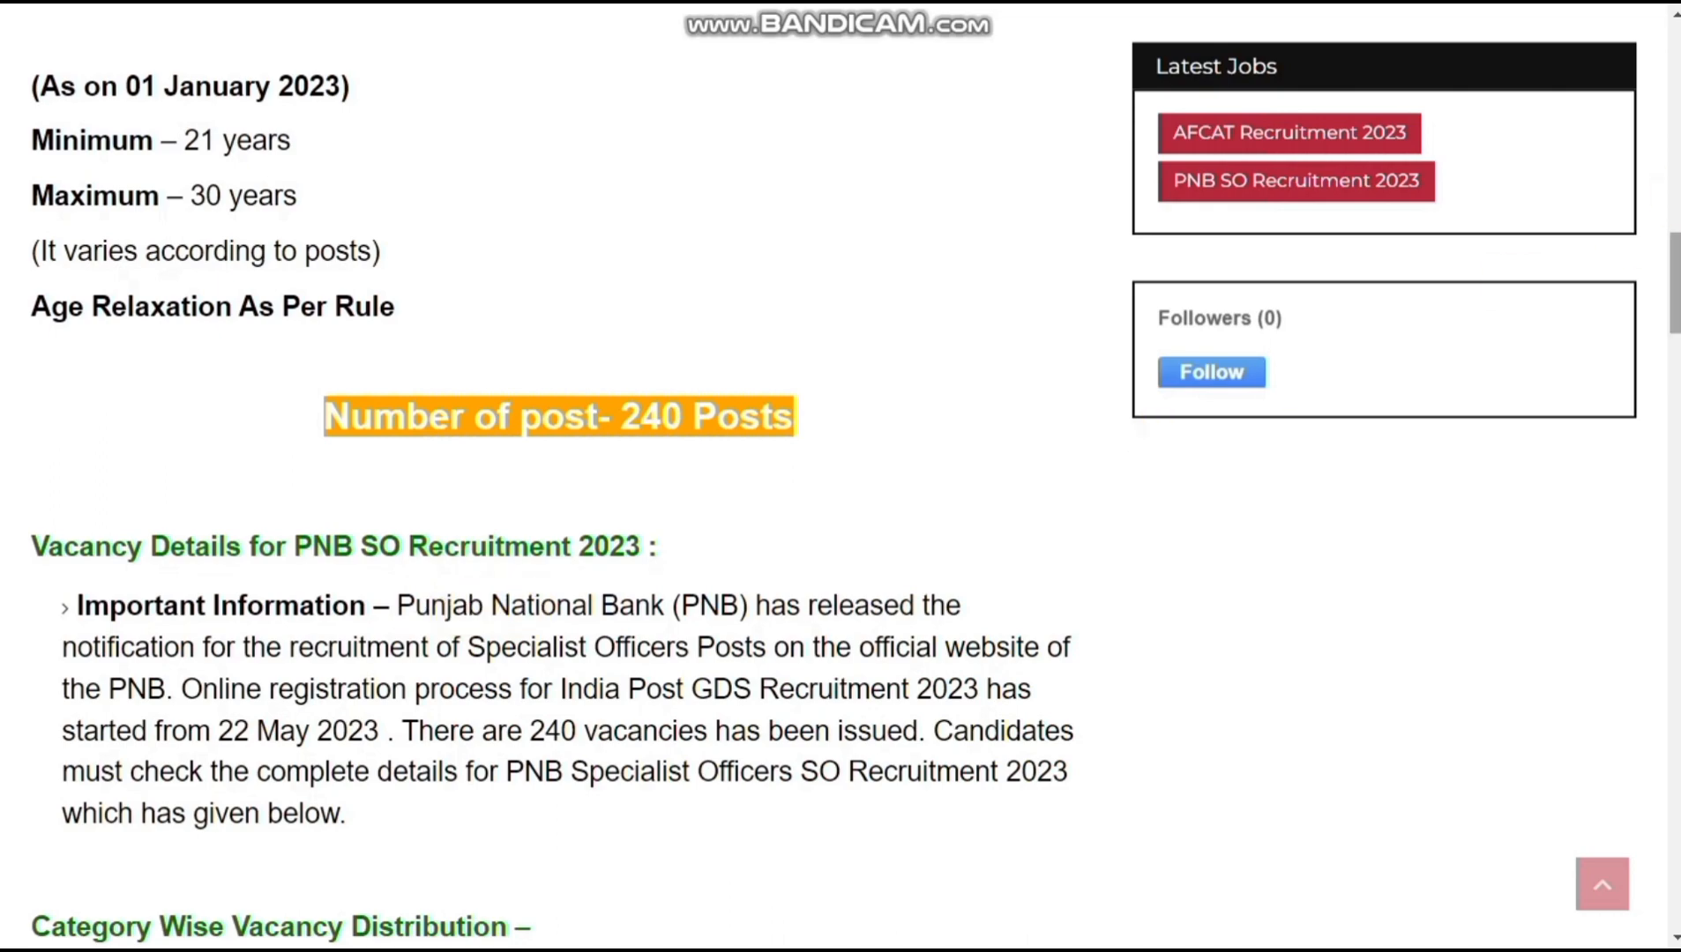
pyautogui.scroll(-8, 554, 476)
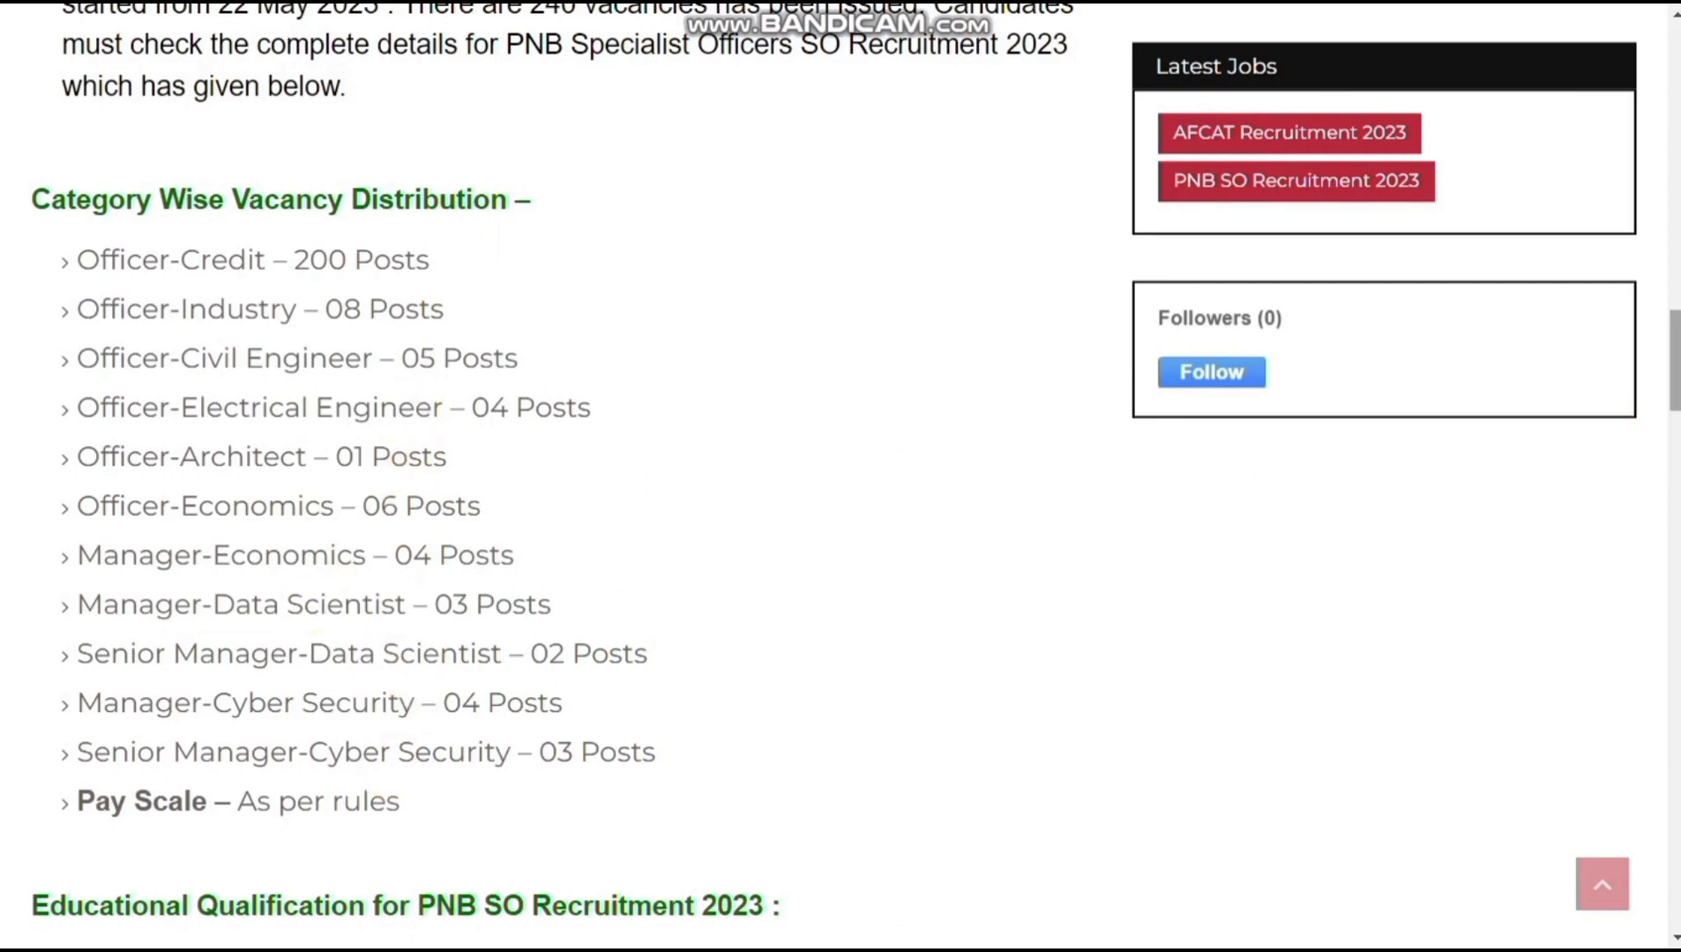
pyautogui.scroll(-8, 1674, 361)
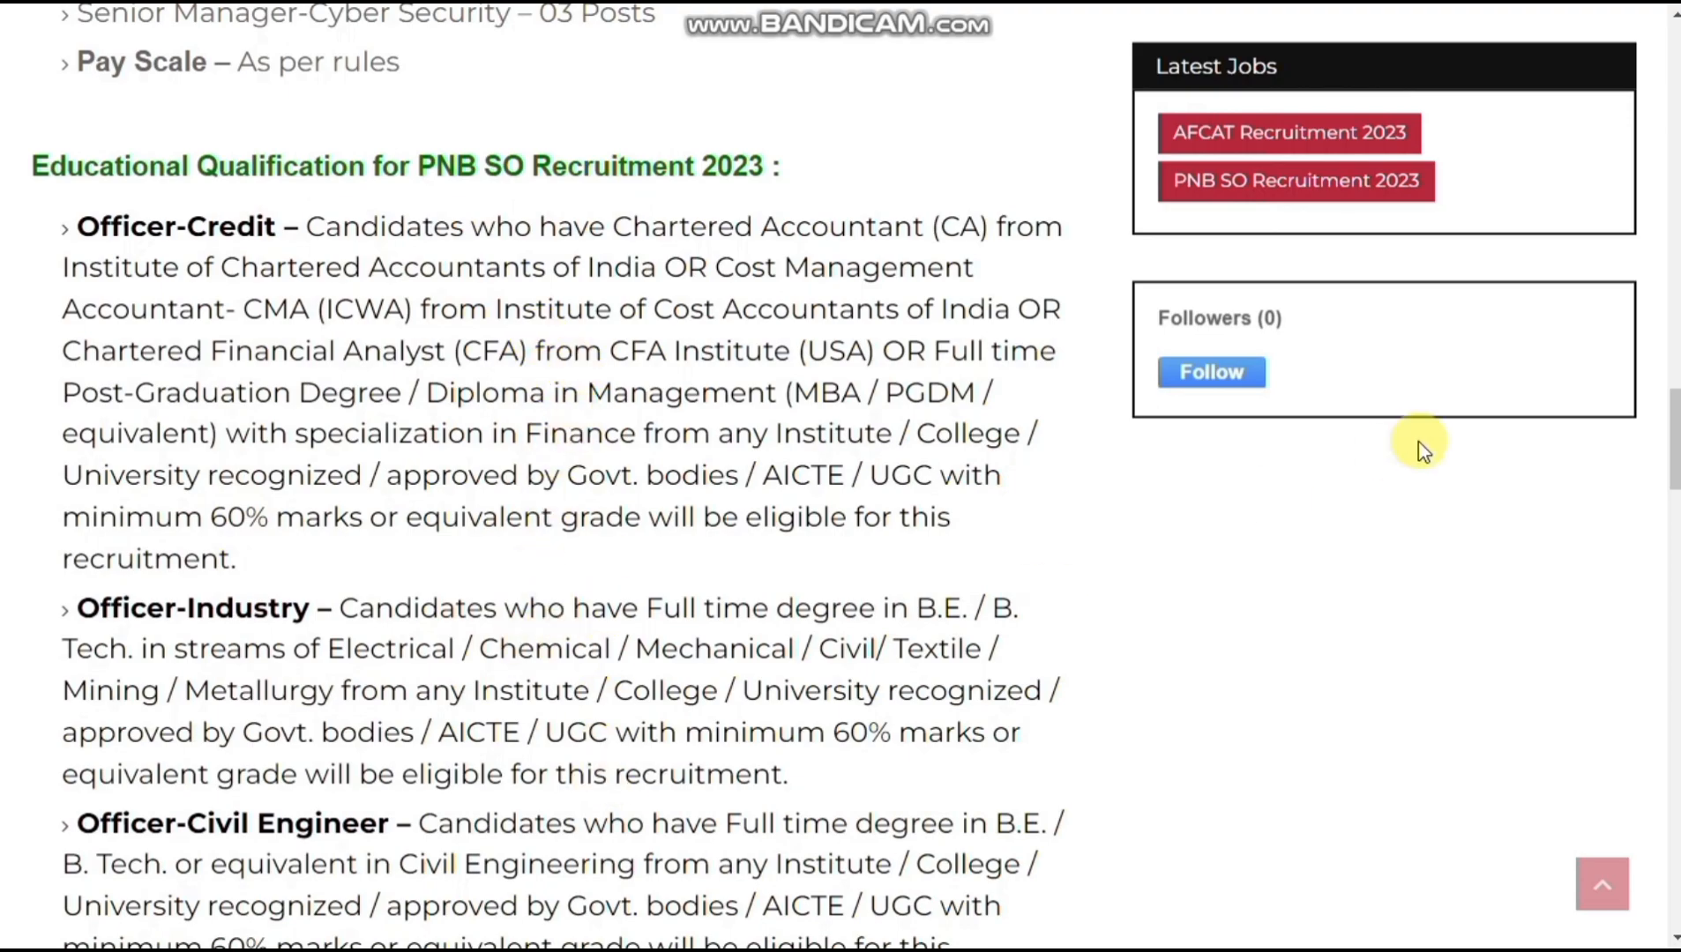
pyautogui.moveTo(1675, 454); pyautogui.dragTo(1675, 718)
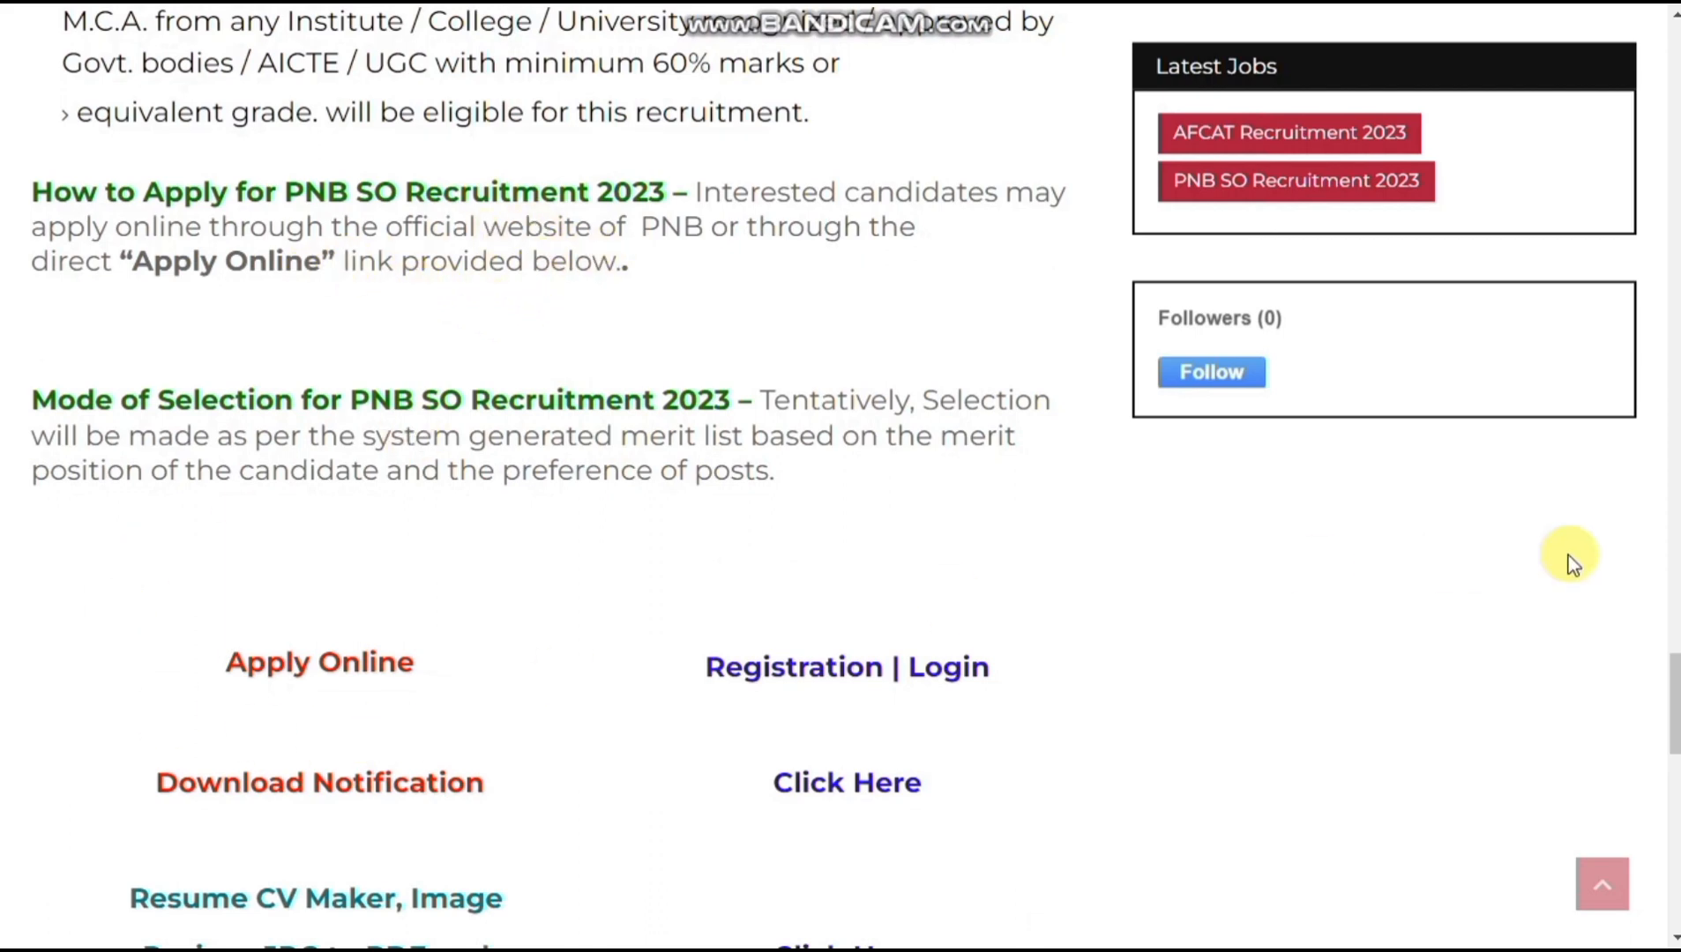
pyautogui.moveTo(1673, 739); pyautogui.dragTo(1673, 775)
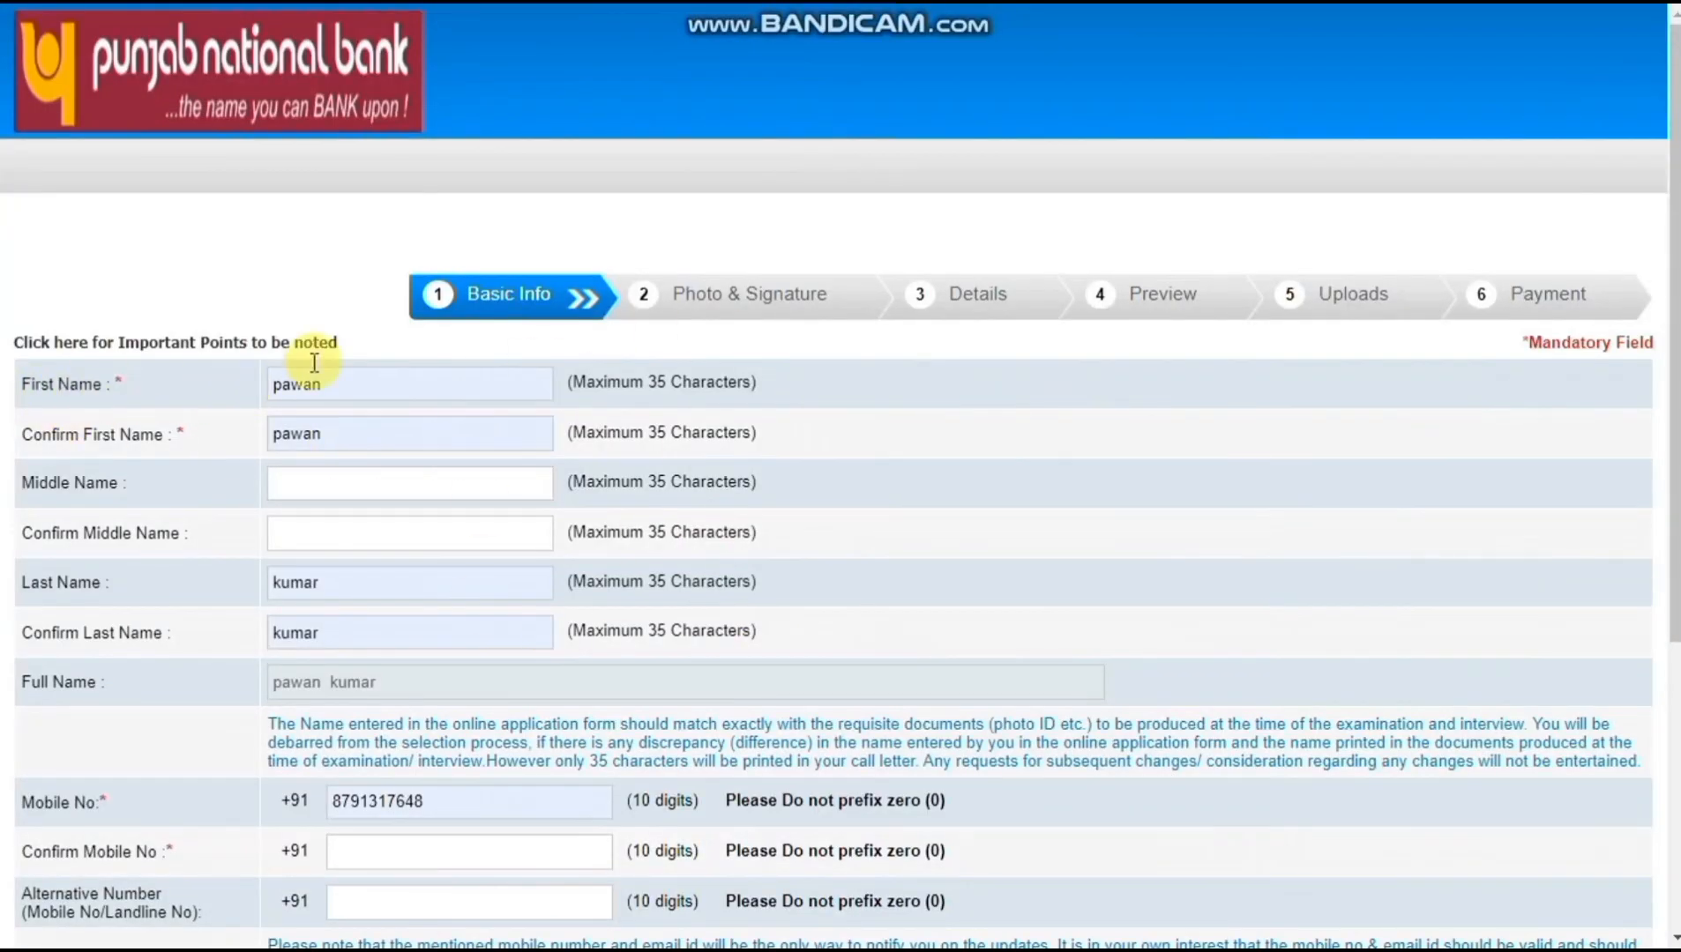
# Remove the domain part from the Email ID and choose gmail.com as the e-mail's domain name
pyautogui.click(479, 386)
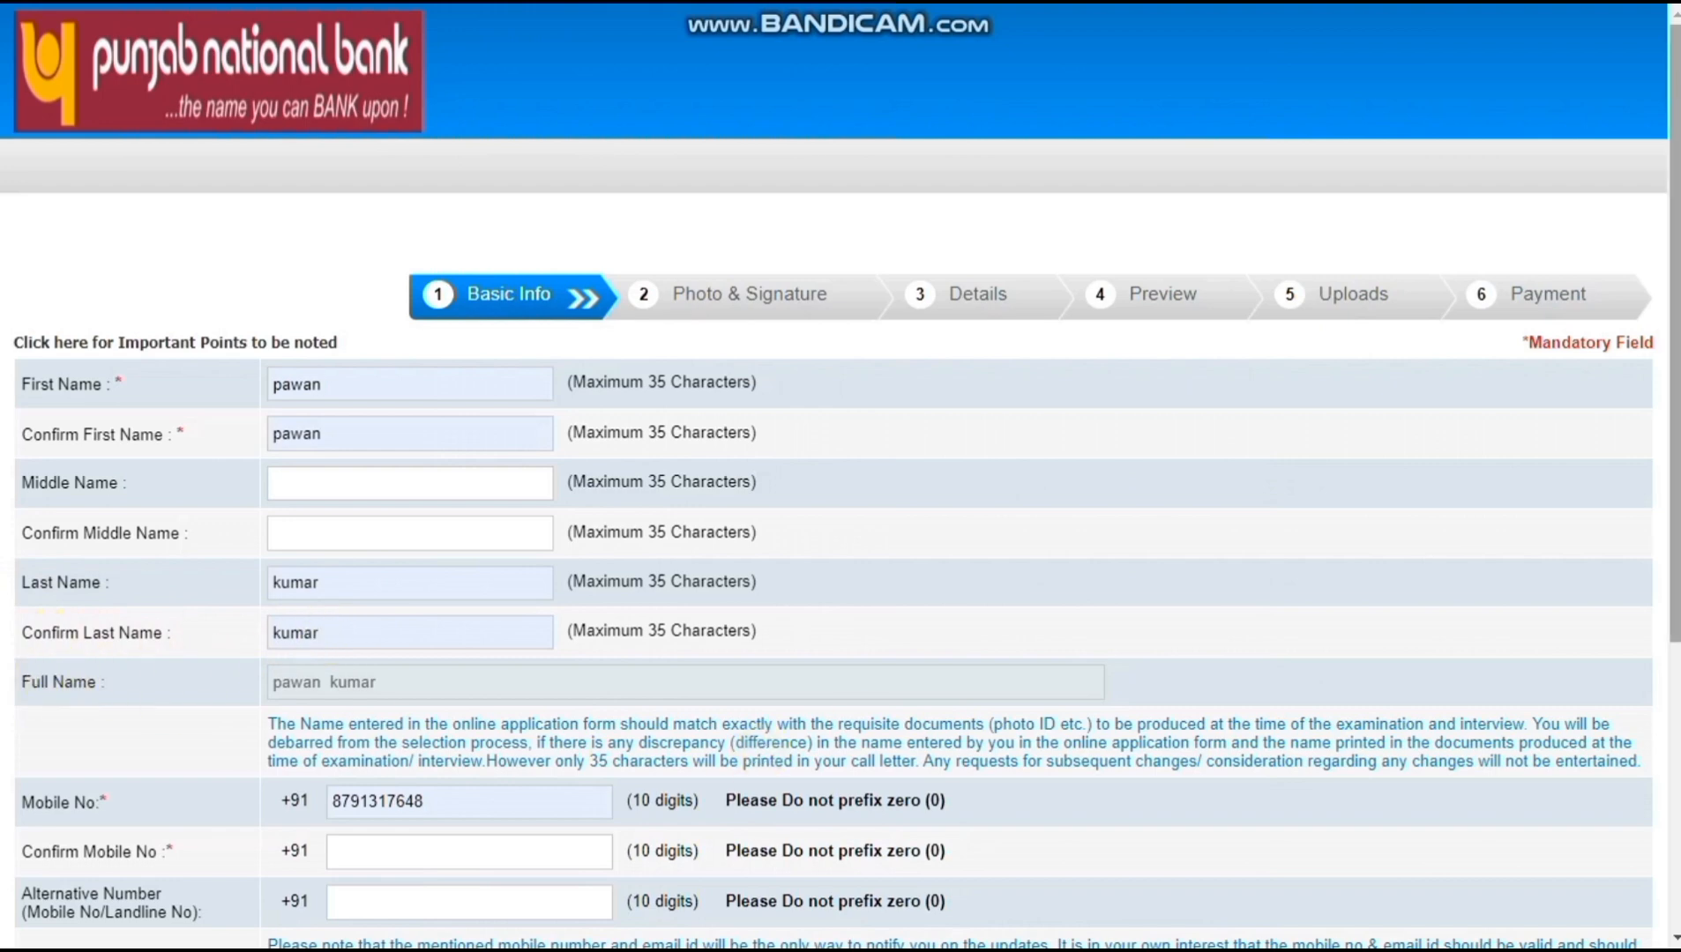
pyautogui.scroll(-2, 840, 476)
pyautogui.scroll(-5, 438, 539)
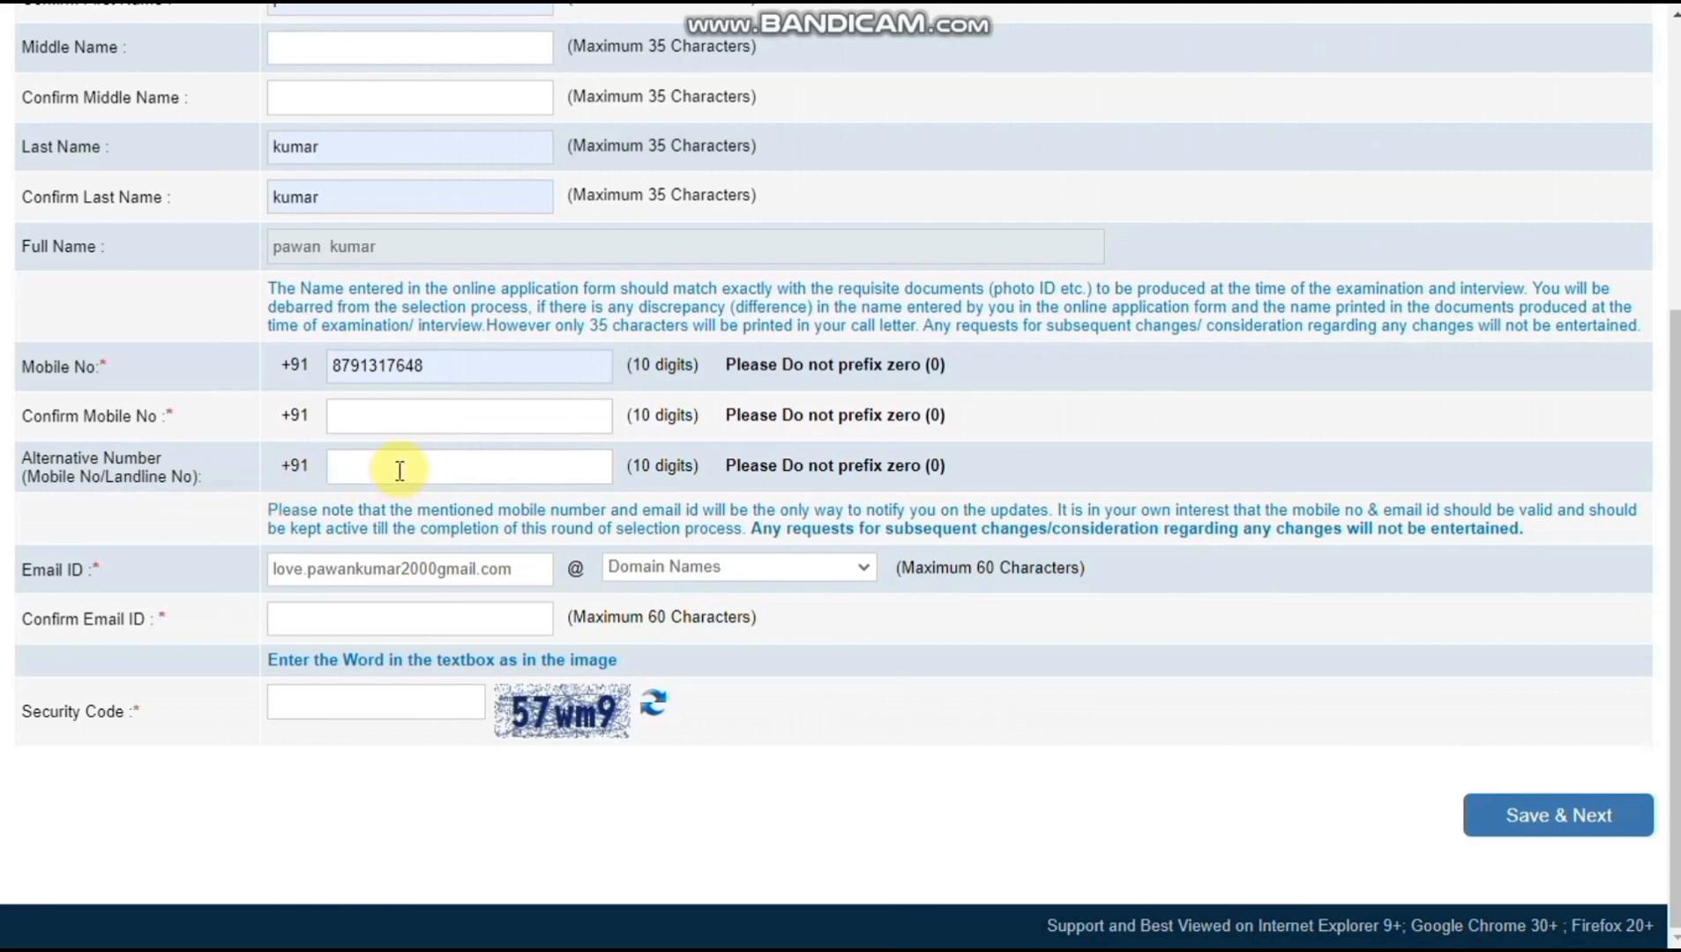
pyautogui.click(520, 569)
pyautogui.press('BackSpace')
pyautogui.press('BackSpace')
pyautogui.press('BackSpace')
pyautogui.click(217, 781)
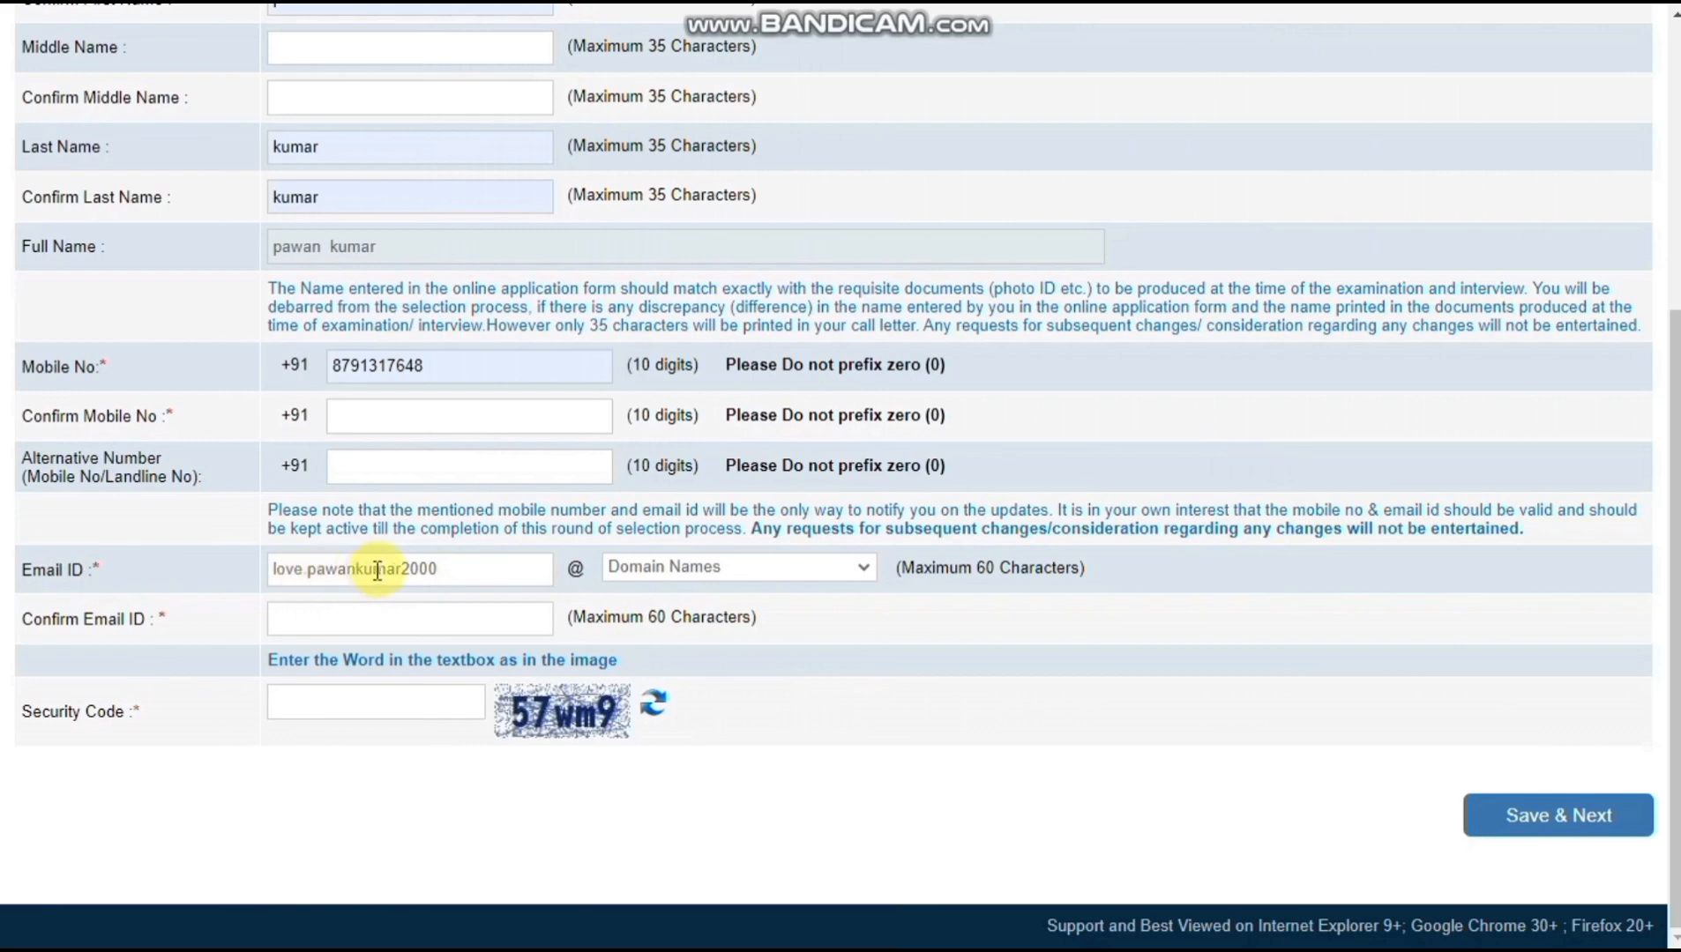
pyautogui.click(714, 570)
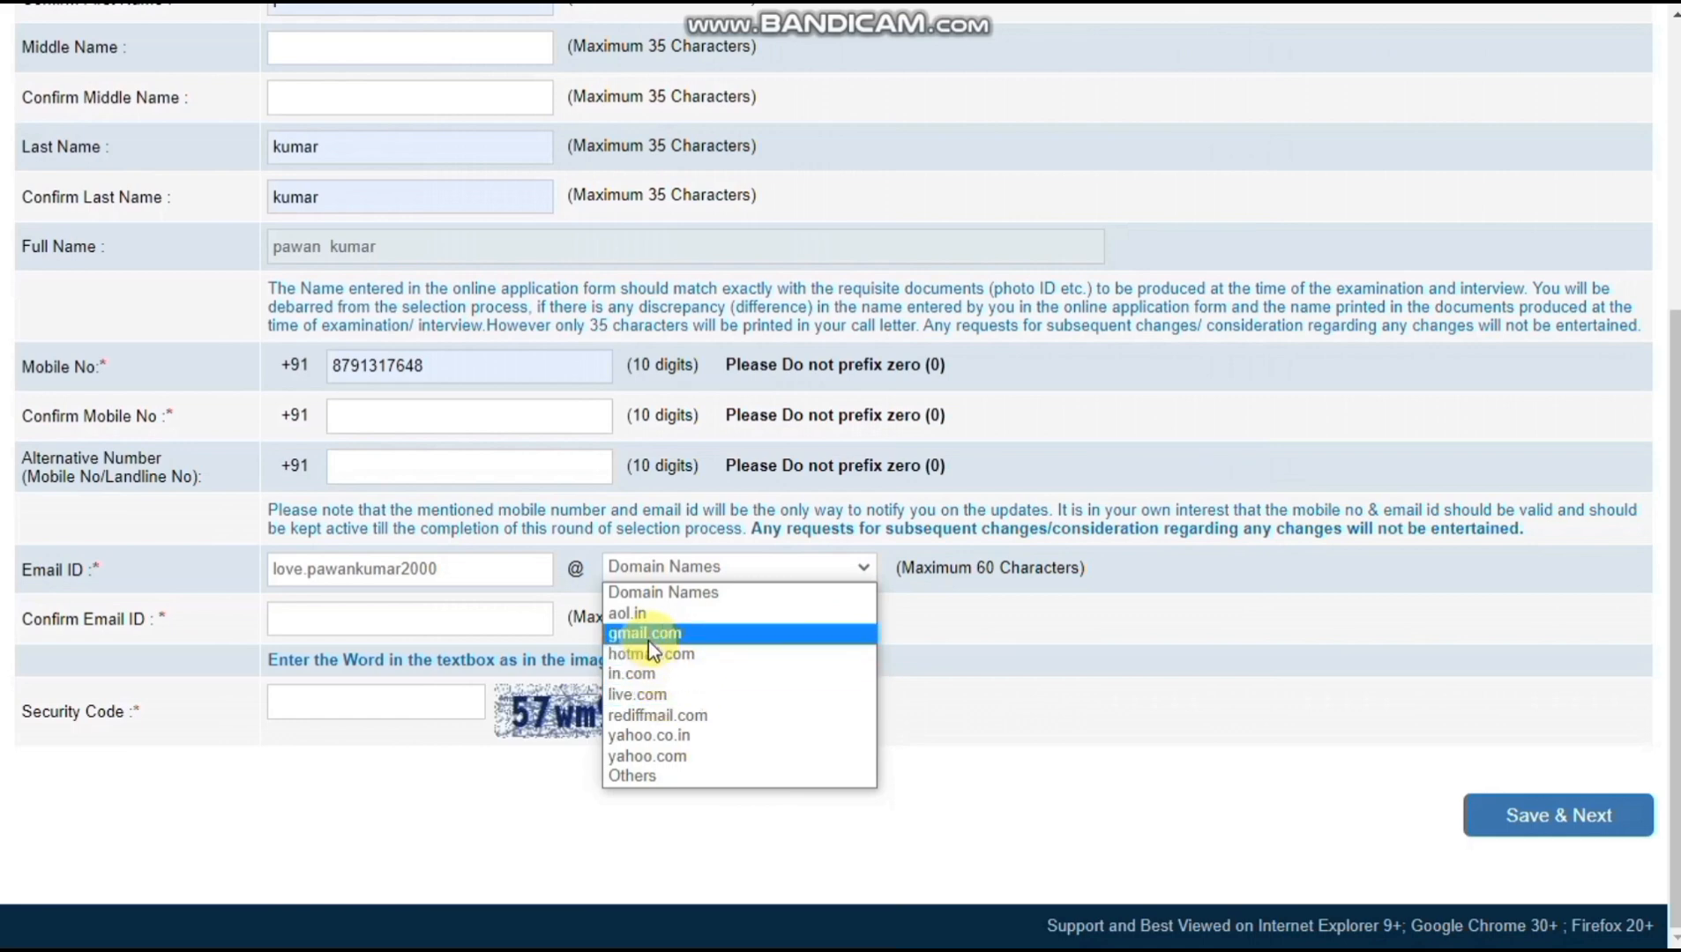
pyautogui.click(646, 635)
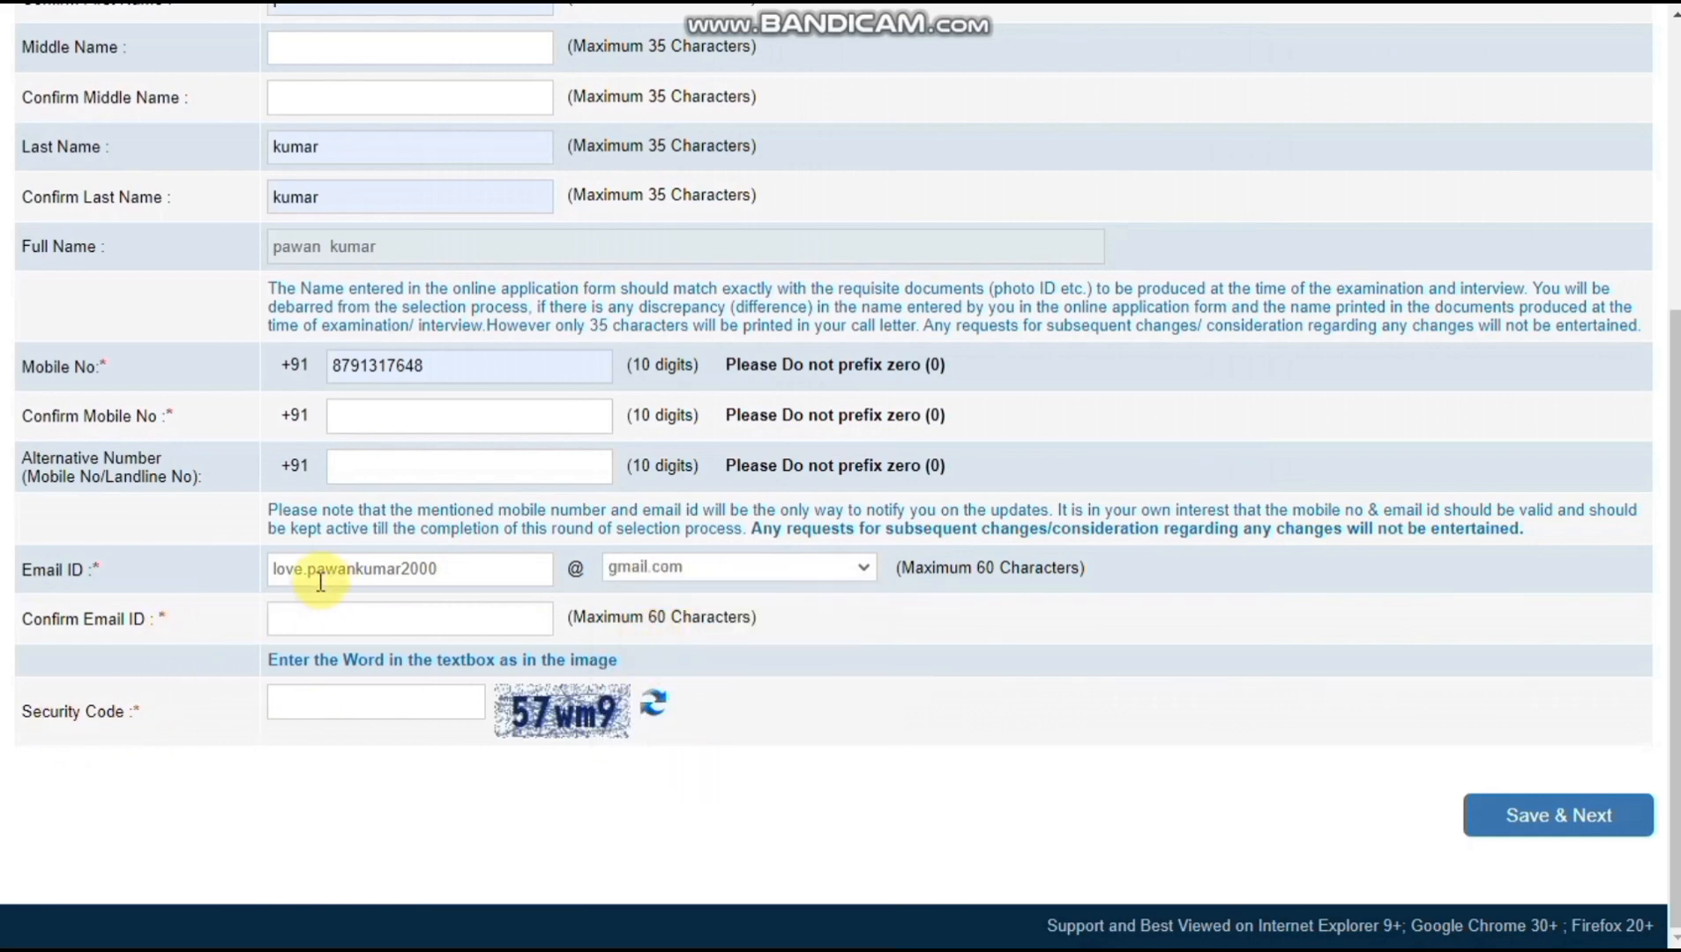
# Fill in the confirmation e-mail, confirmation mobile number and security code, and submit the basic information as correct
pyautogui.click(465, 611)
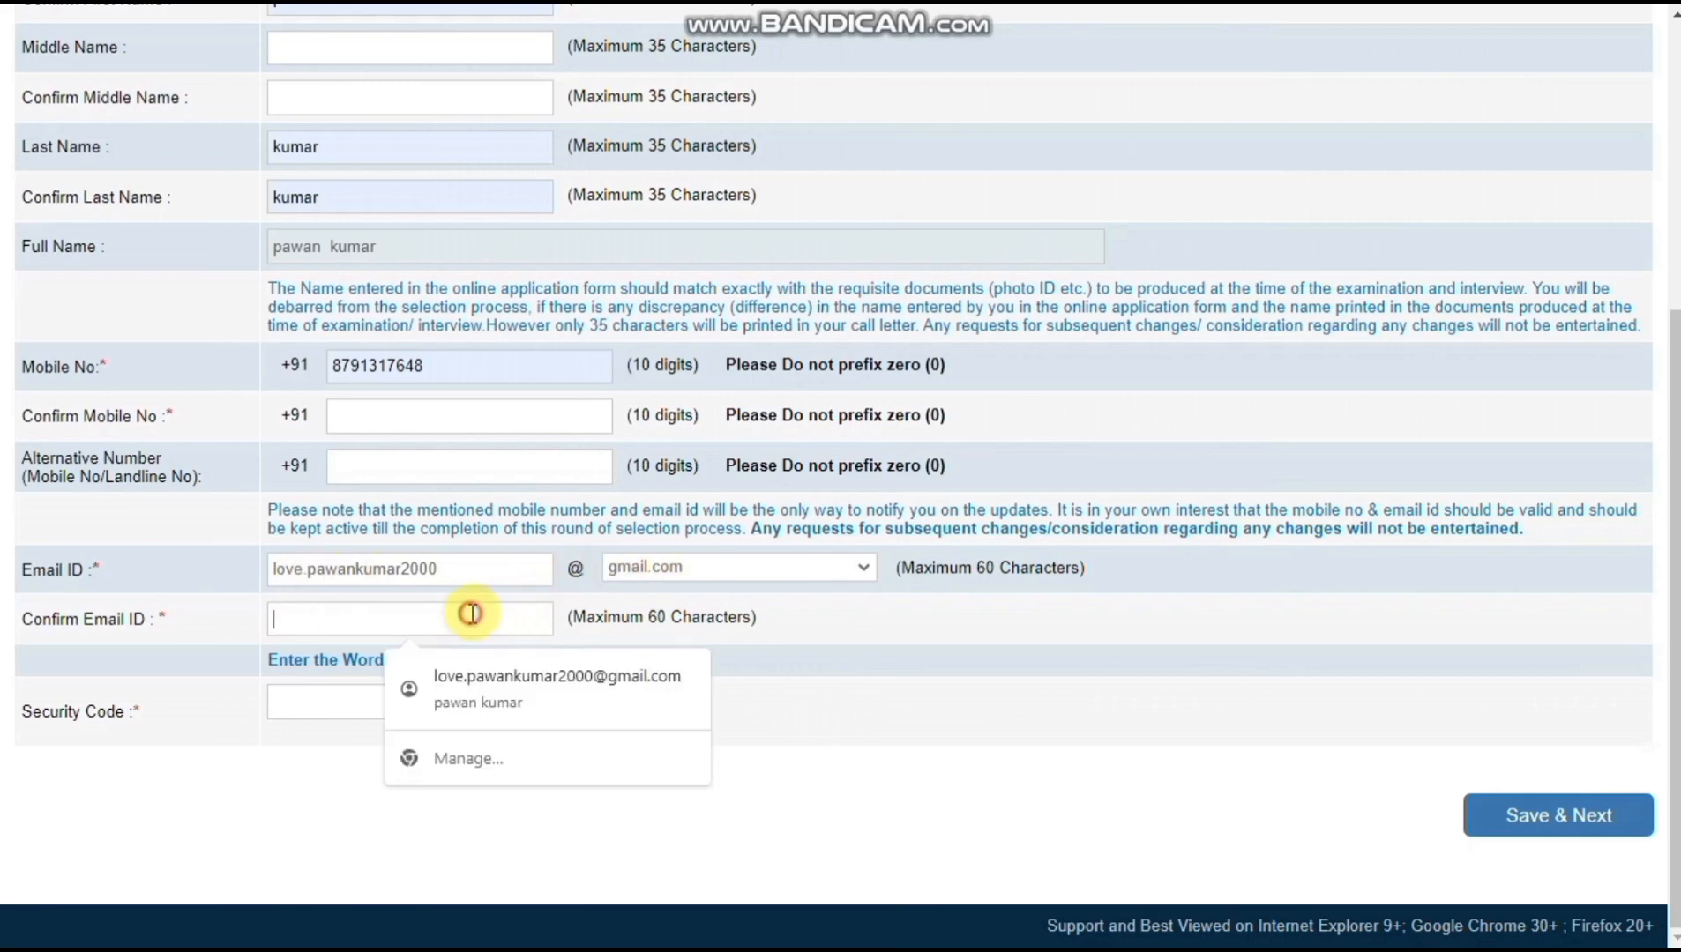
pyautogui.click(554, 675)
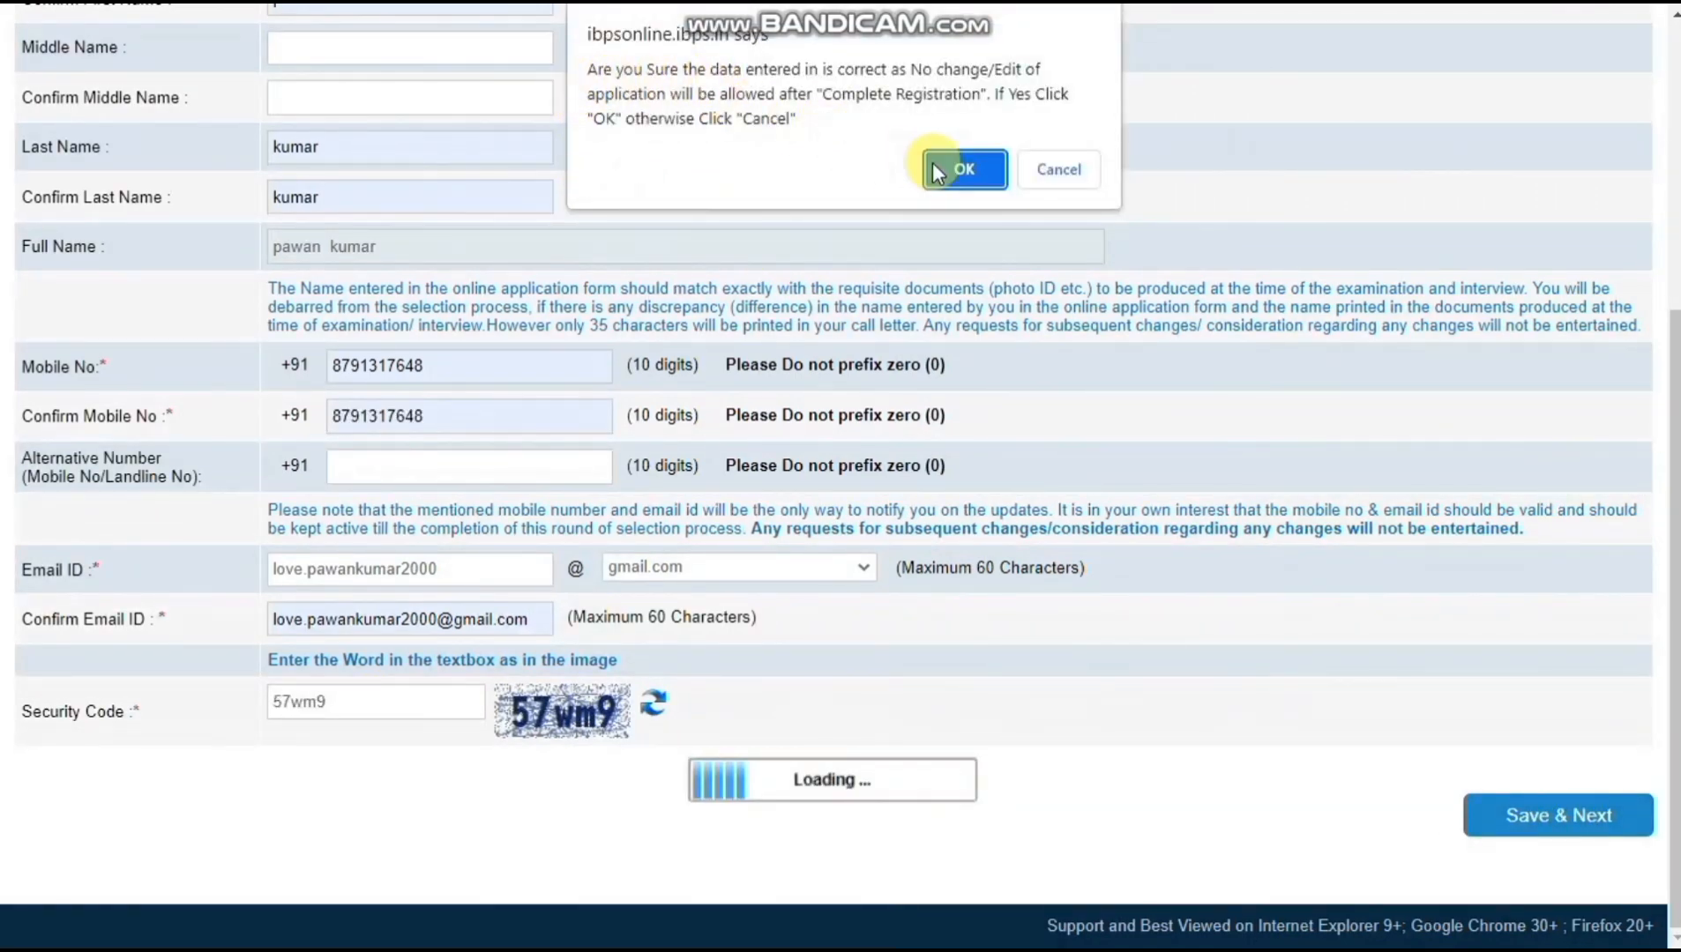
pyautogui.click(952, 172)
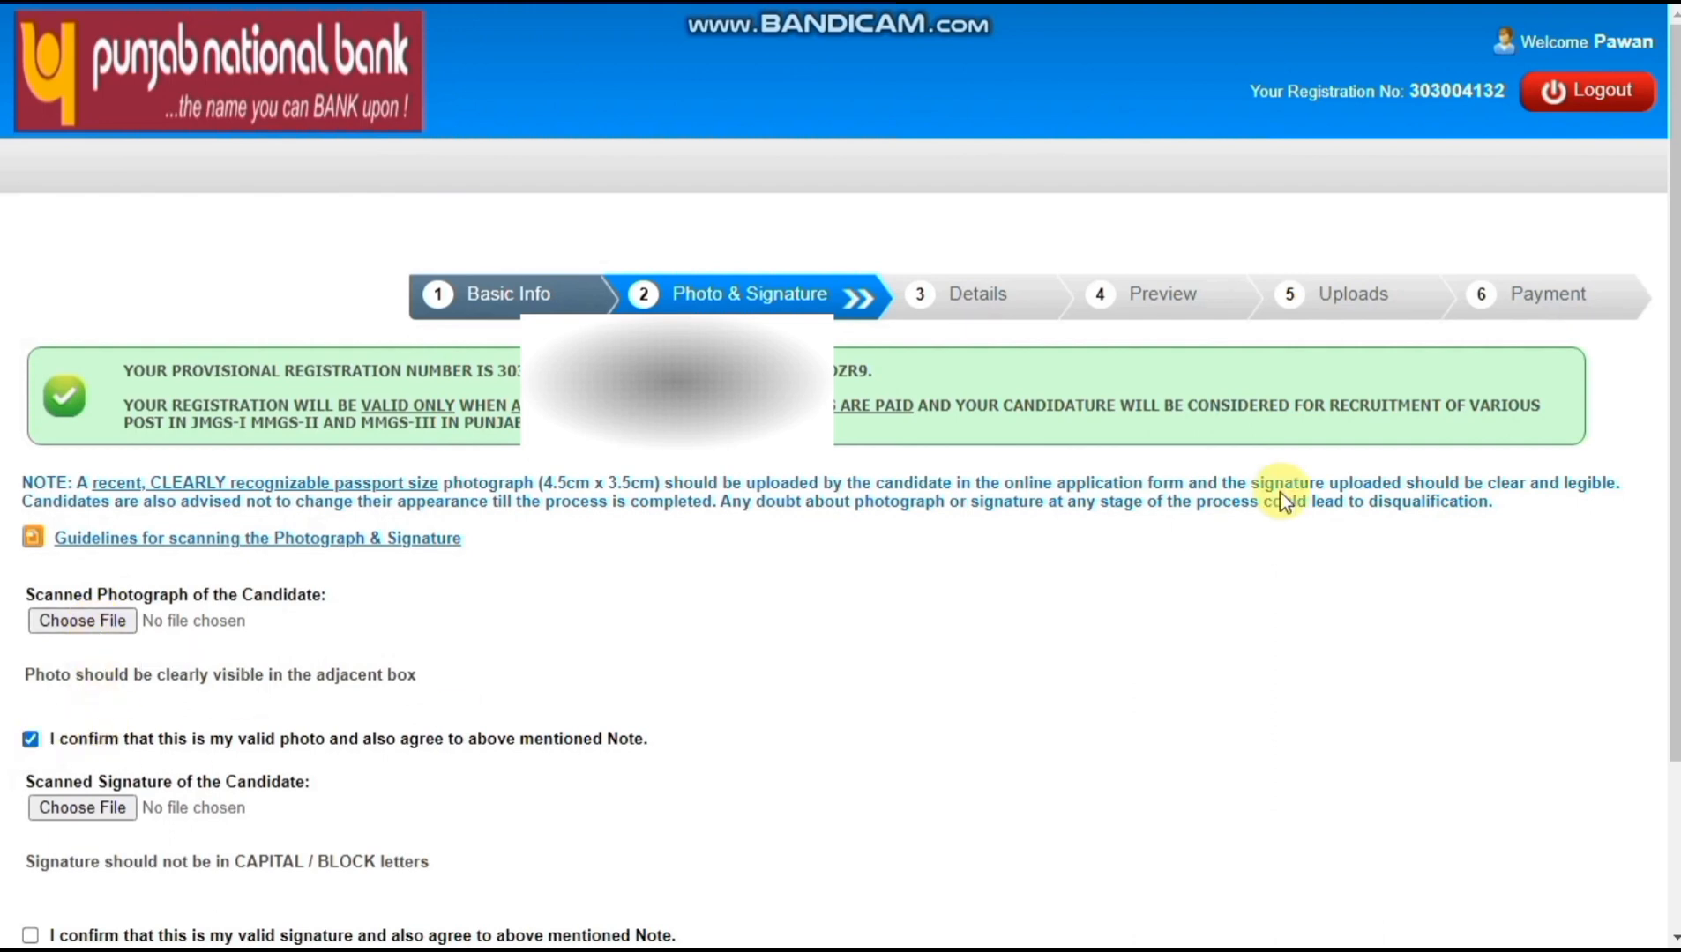
# Confirm the validity of the candidate's signature with agreement to the note, and continue to the application details
pyautogui.scroll(-2, 1650, 401)
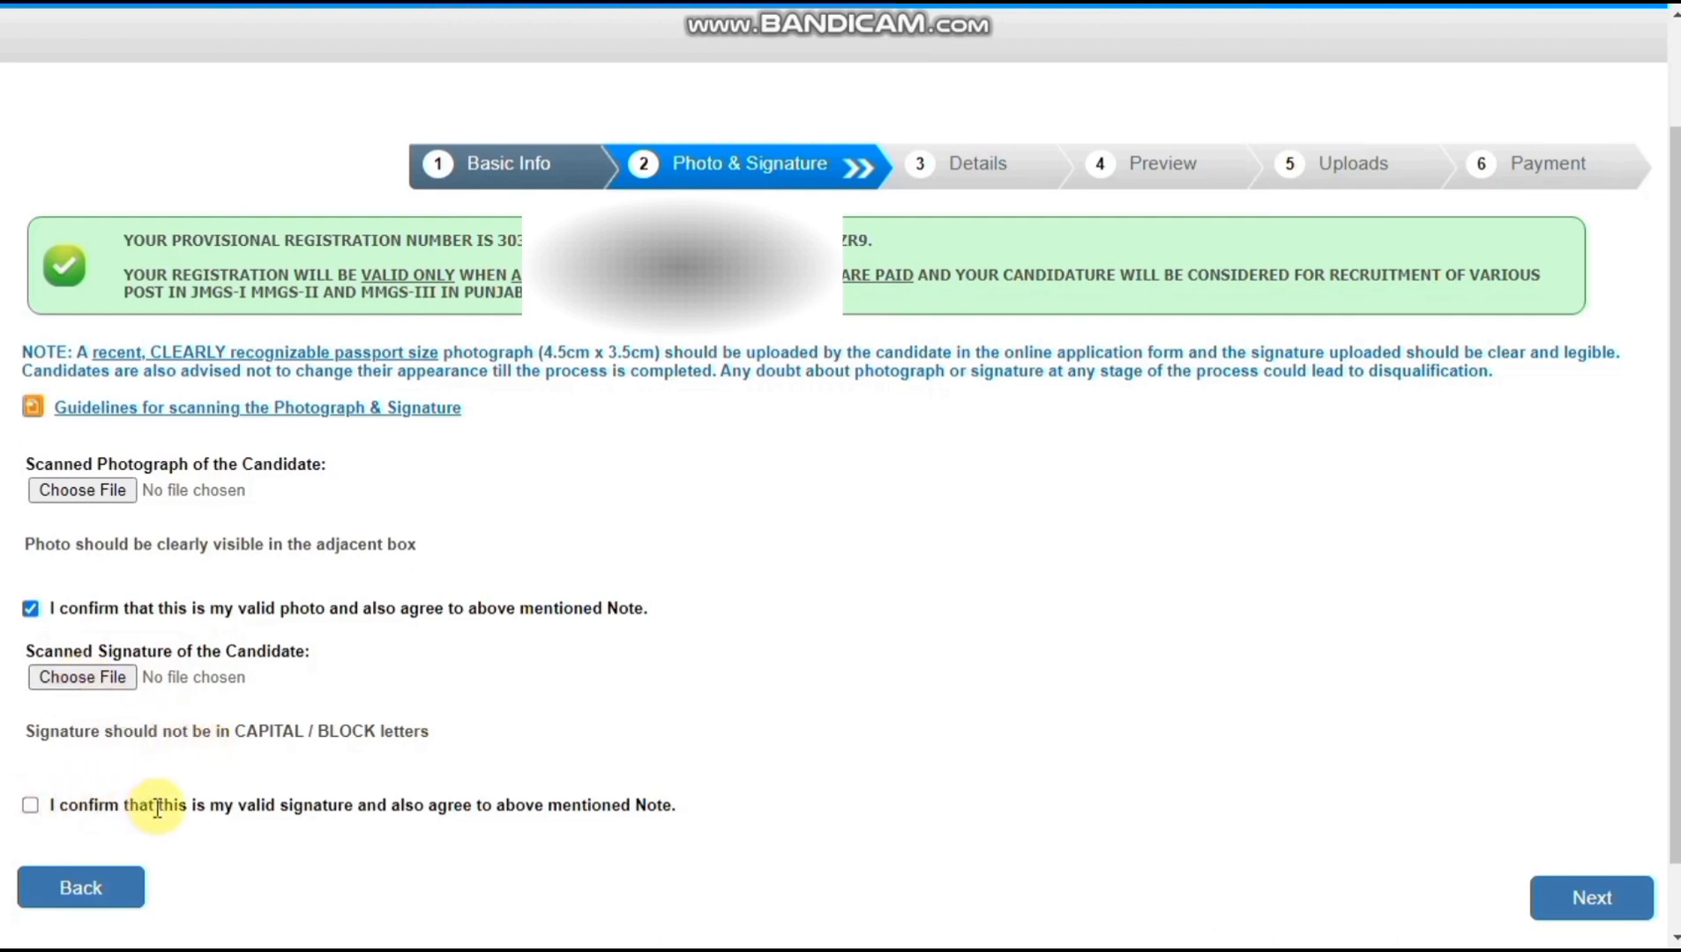
pyautogui.click(29, 806)
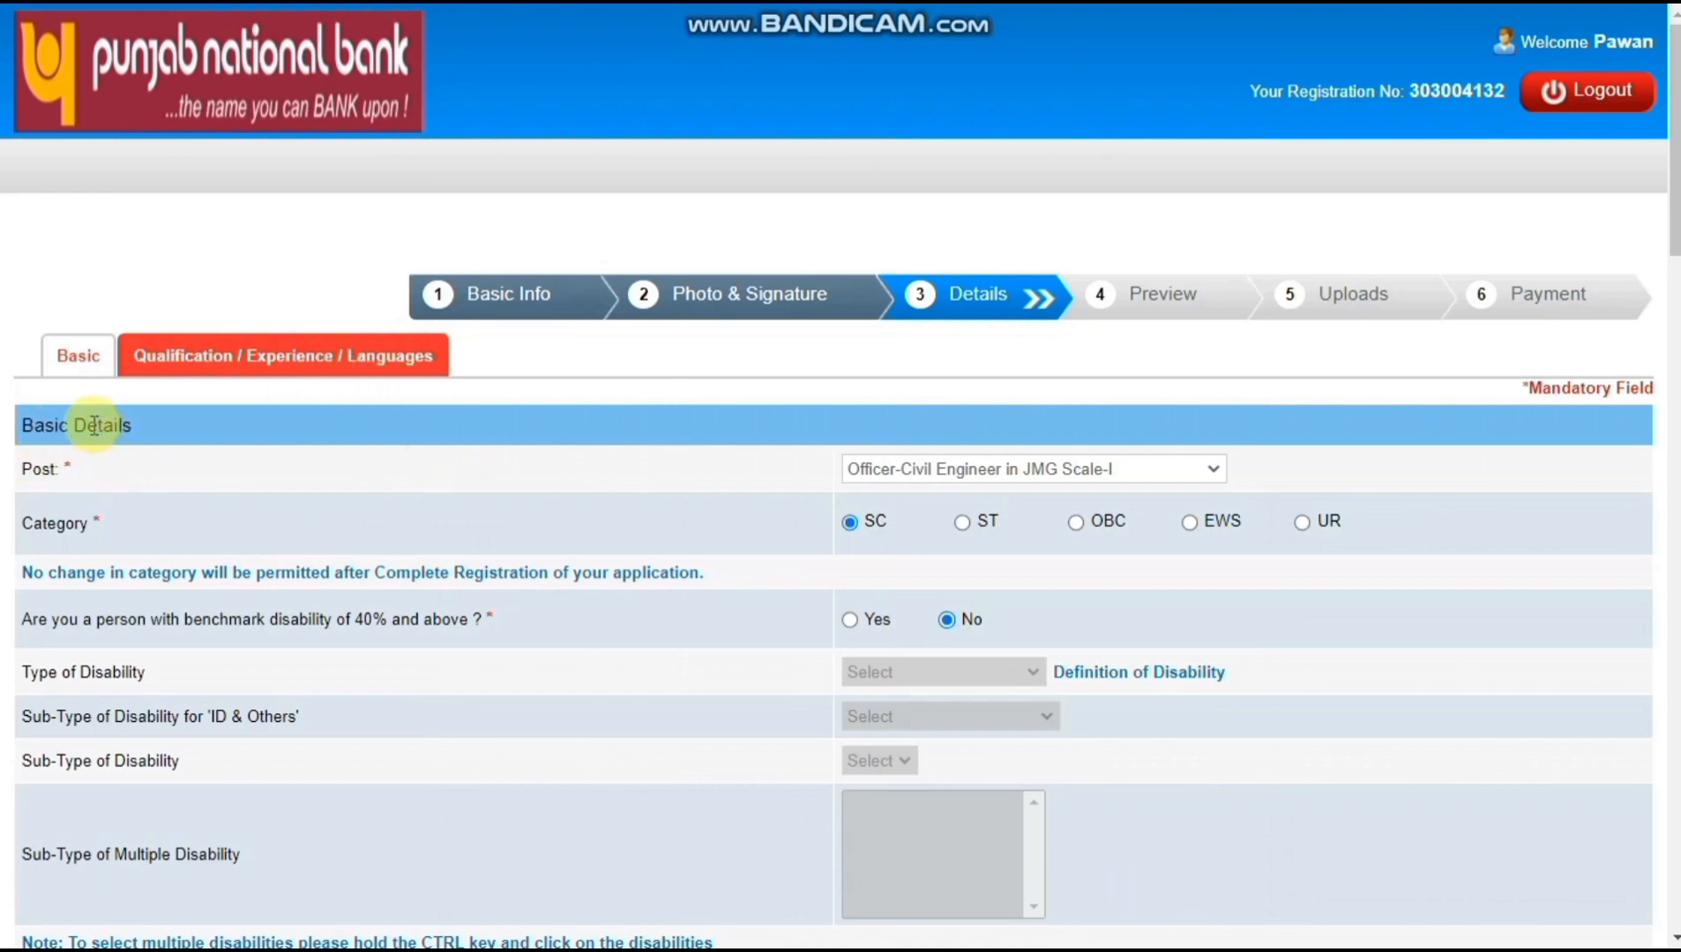
# Choose Officer-Civil Engineer in JMG Scale-I as the post and answer No to benchmark disability of 40% and above
pyautogui.click(988, 469)
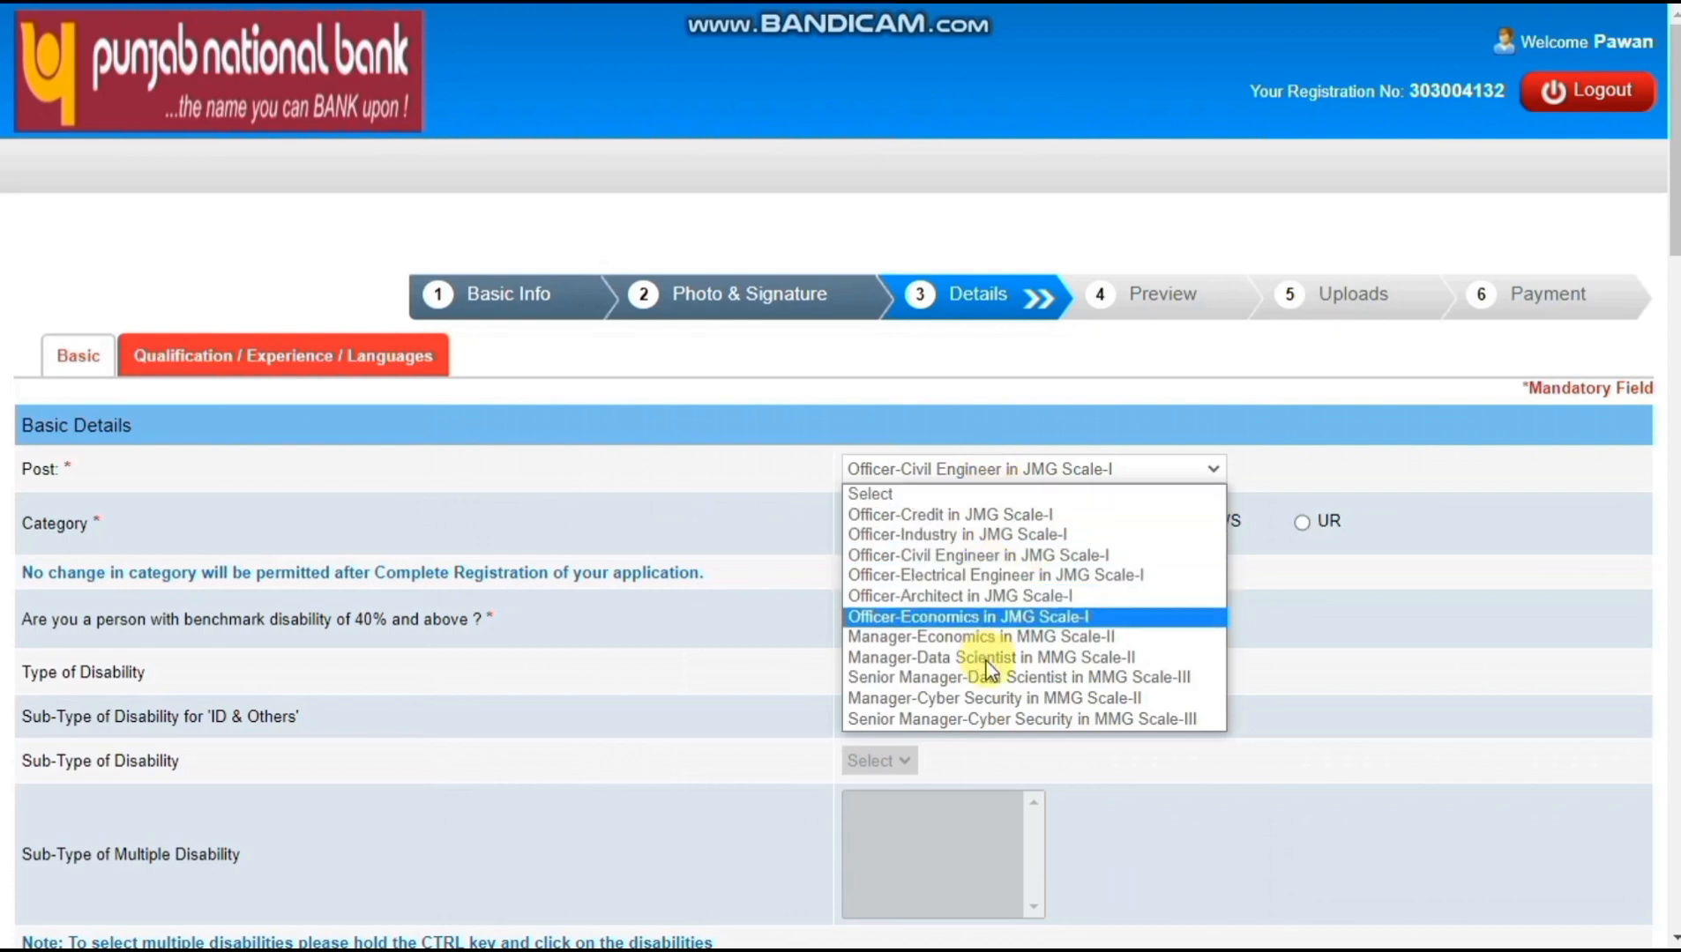
pyautogui.click(984, 557)
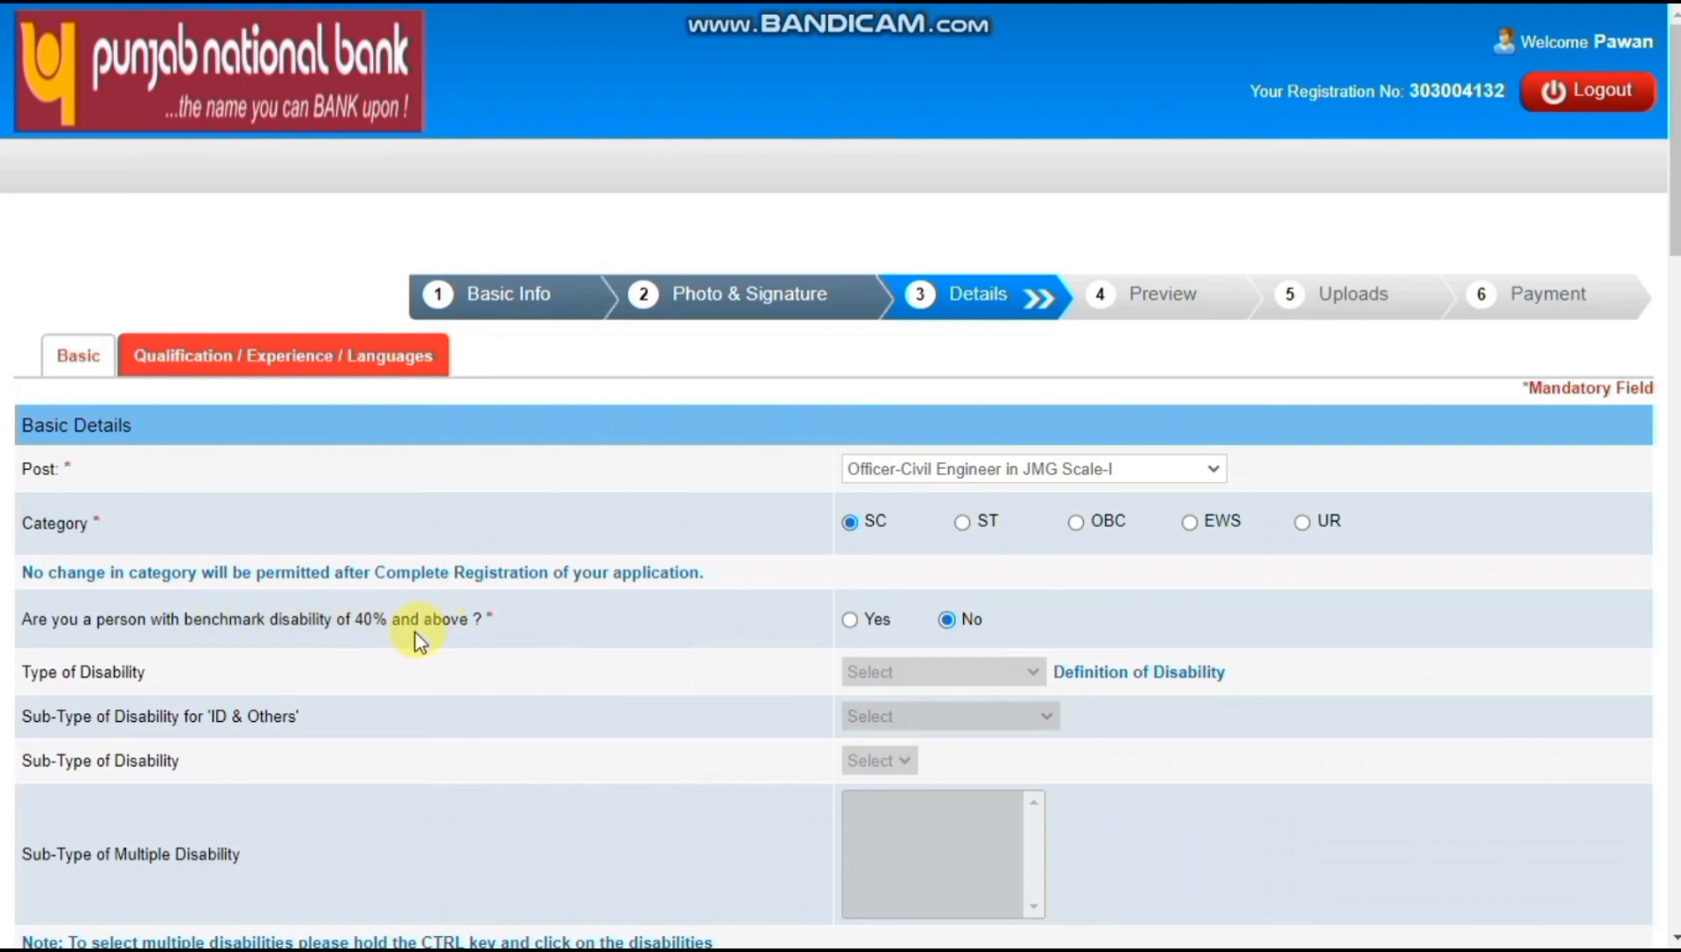
pyautogui.click(851, 622)
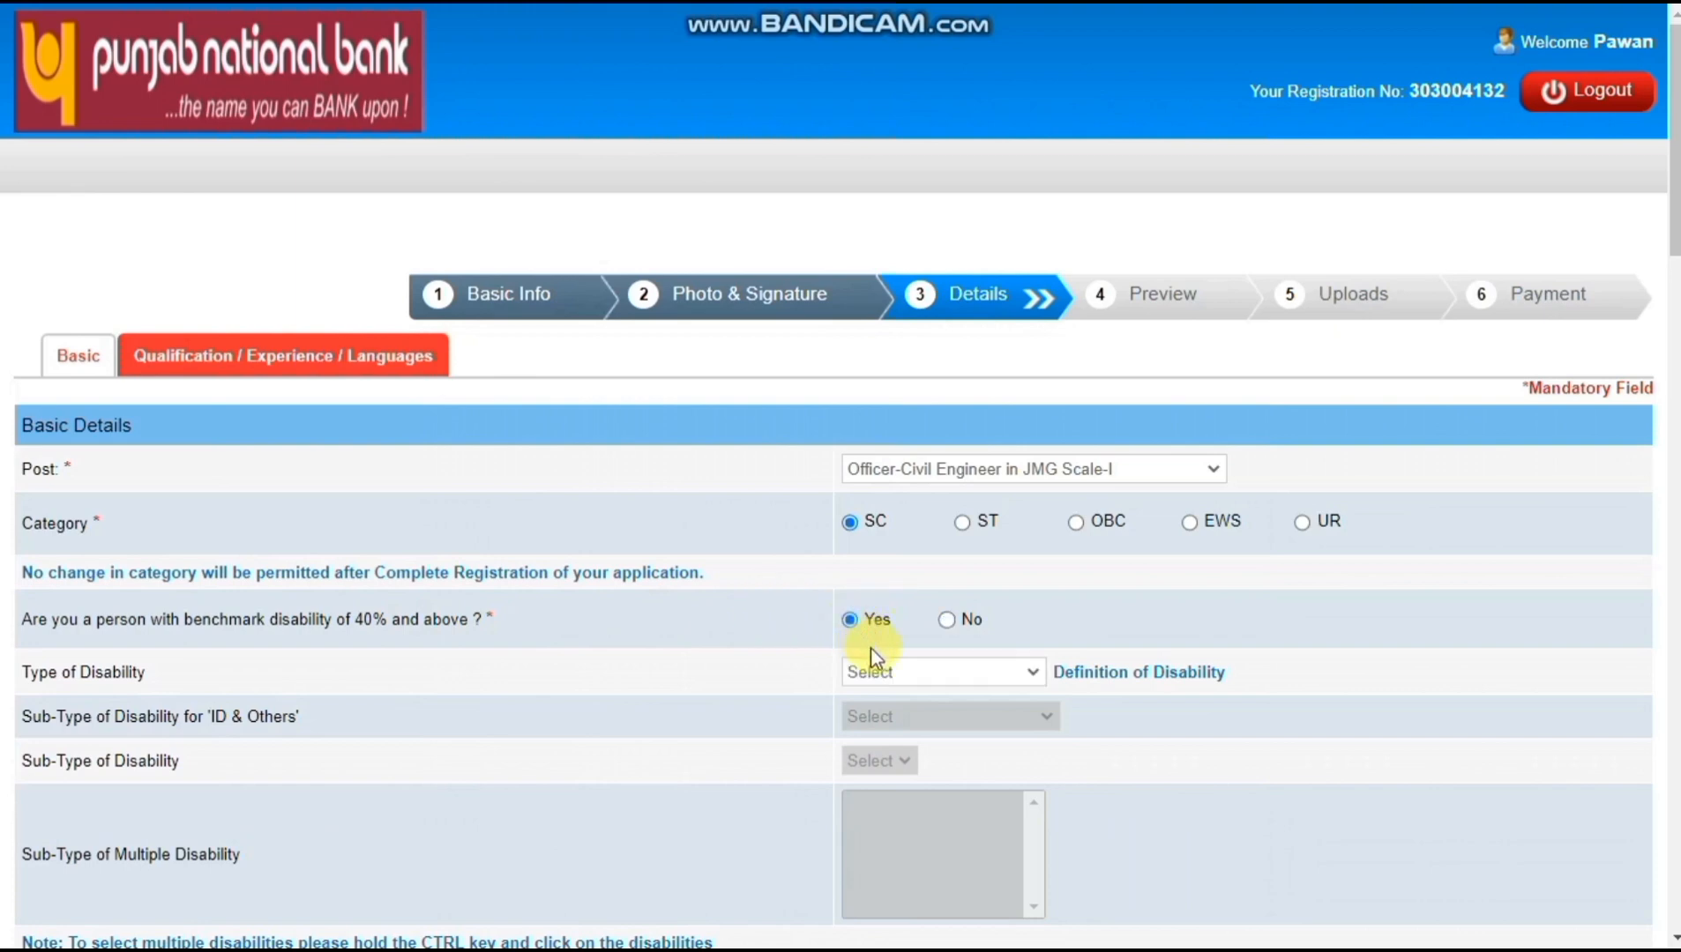
pyautogui.click(947, 620)
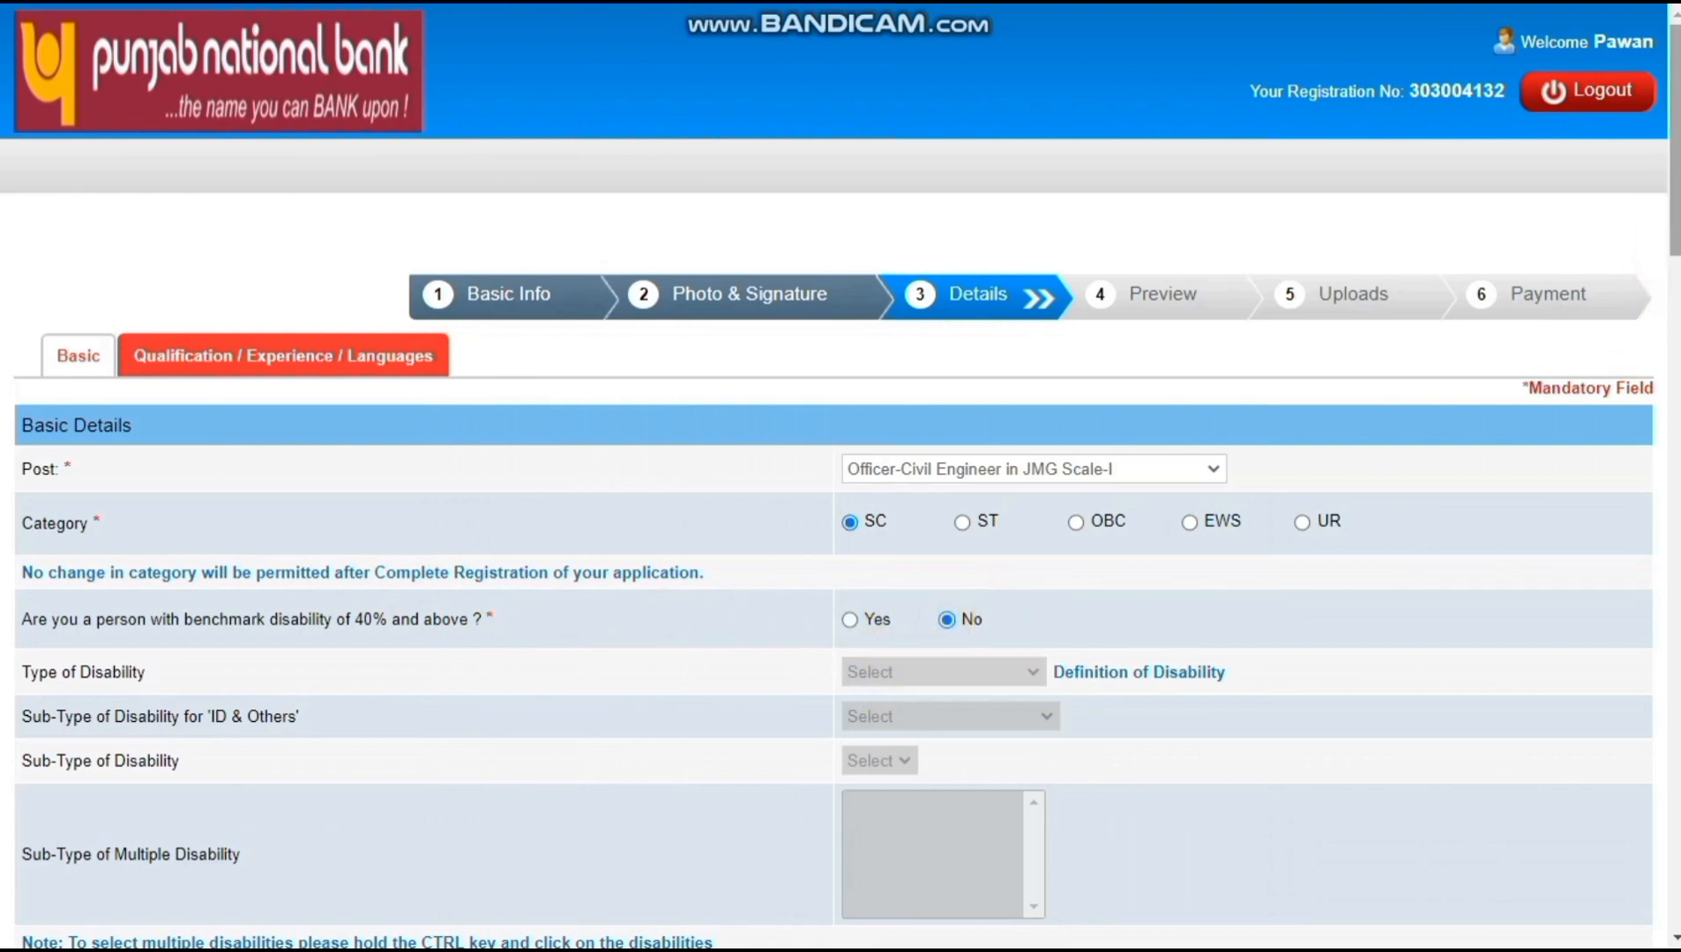
# Answer No to the disability with writing difficulty, 1984 riots and ex-serviceman questions, and set the religion to Hindu
pyautogui.scroll(-1, 1658, 212)
pyautogui.scroll(-10, 741, 401)
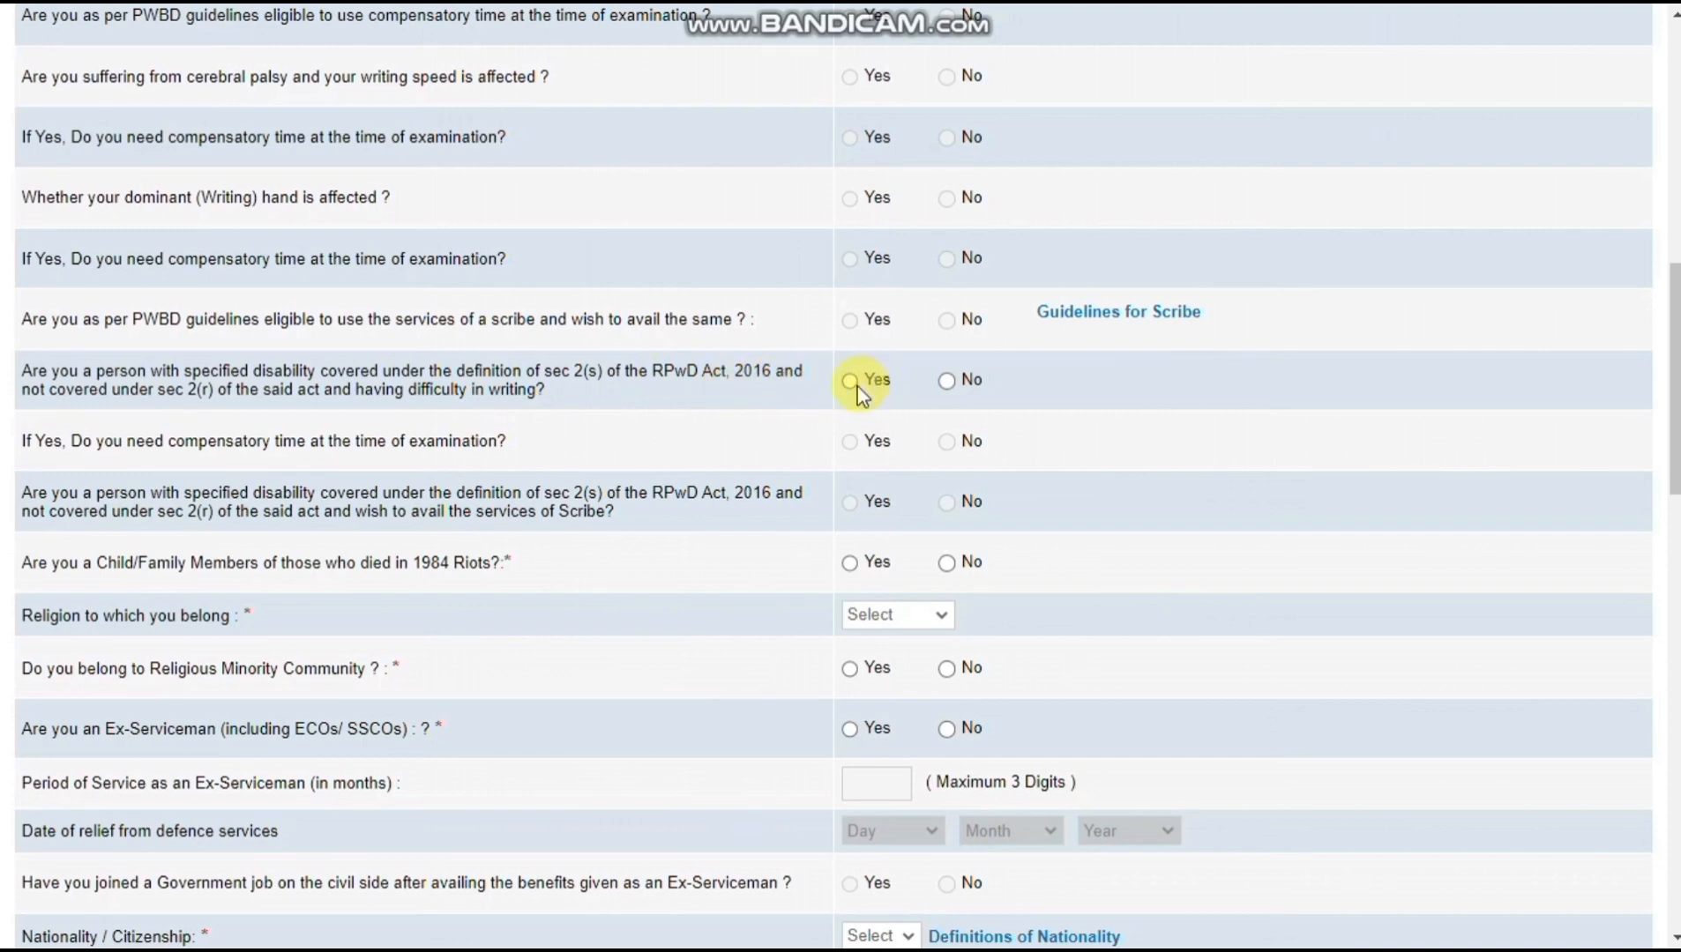
pyautogui.click(947, 381)
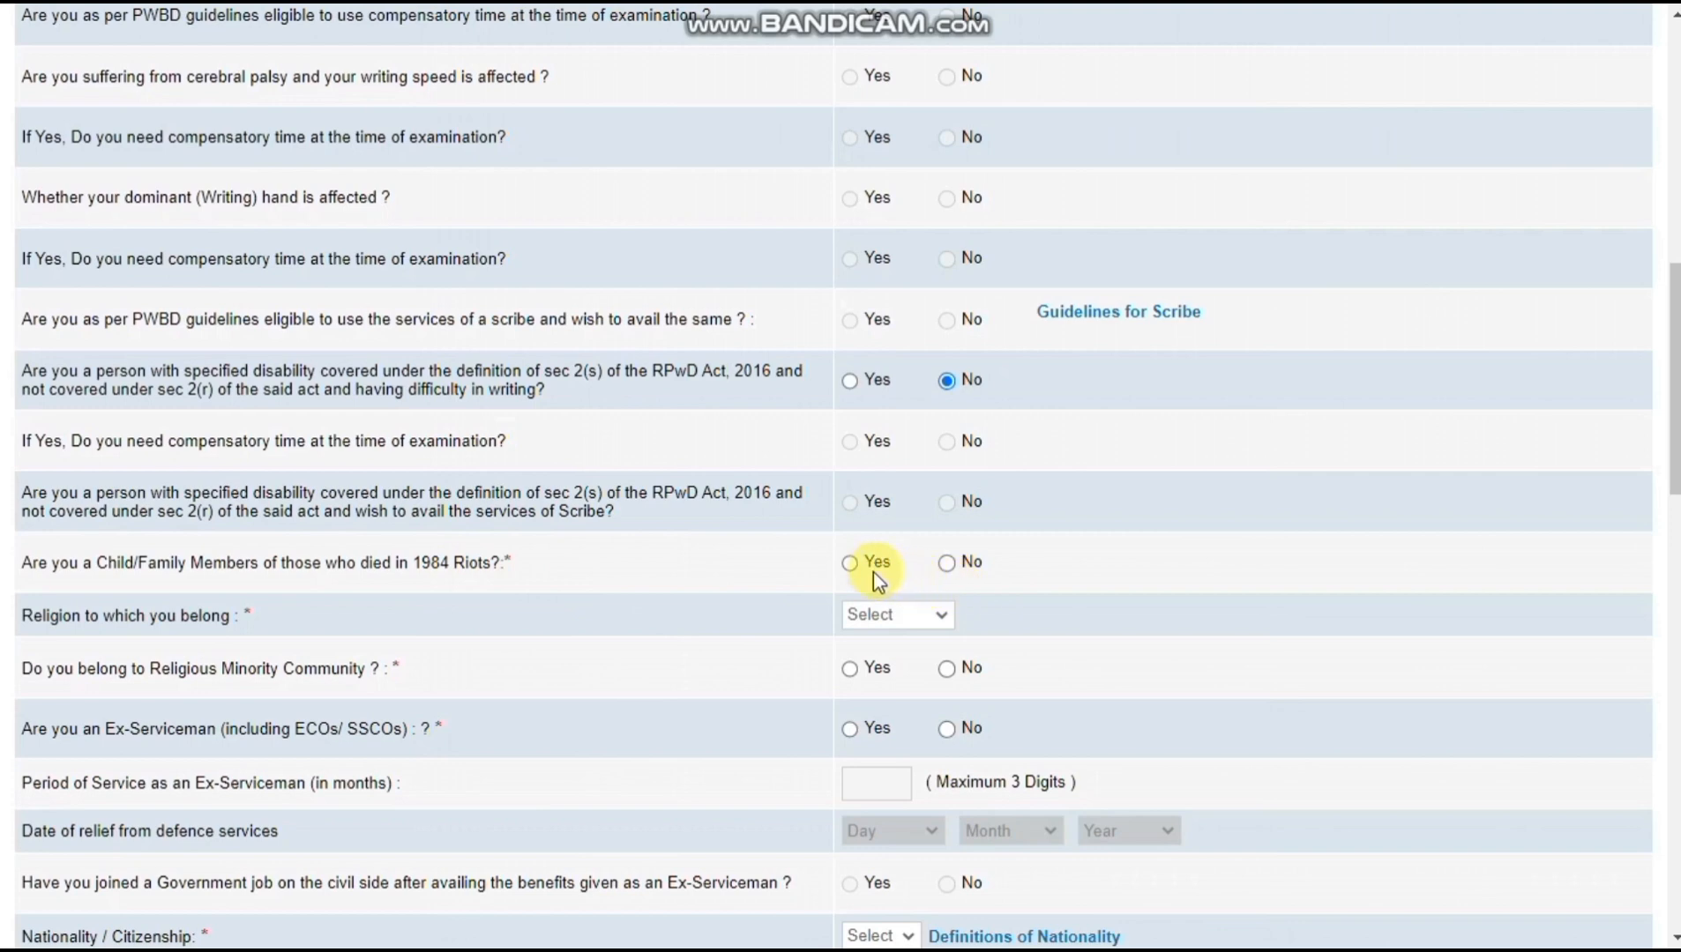
pyautogui.click(949, 564)
pyautogui.click(878, 625)
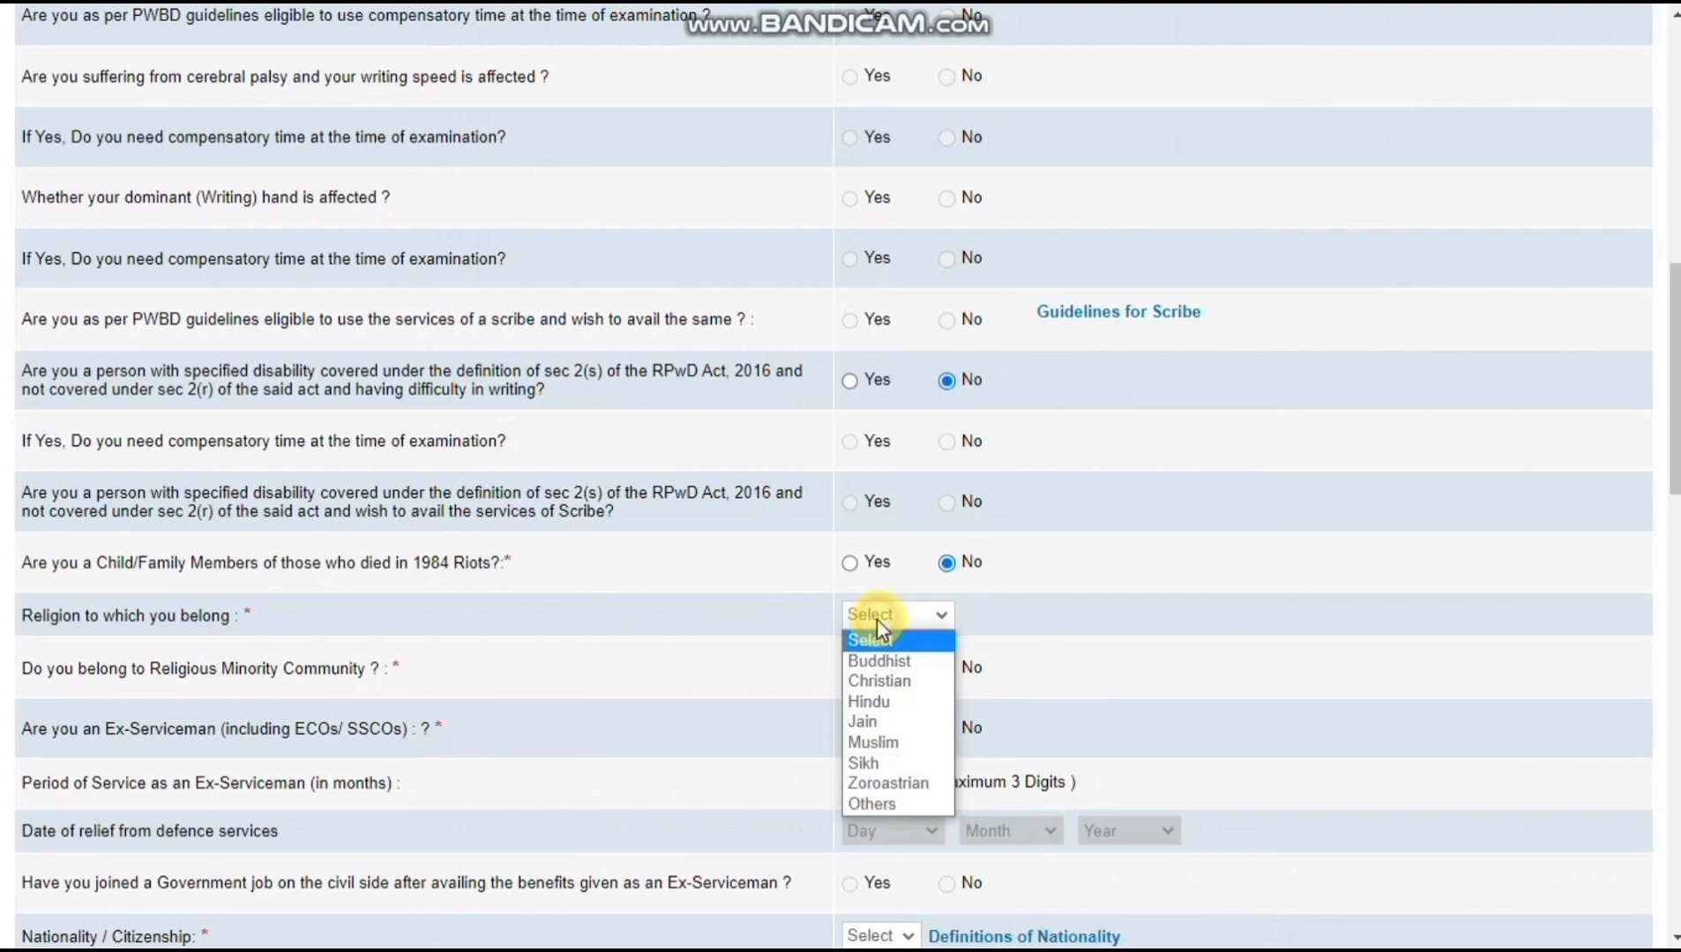
pyautogui.click(873, 702)
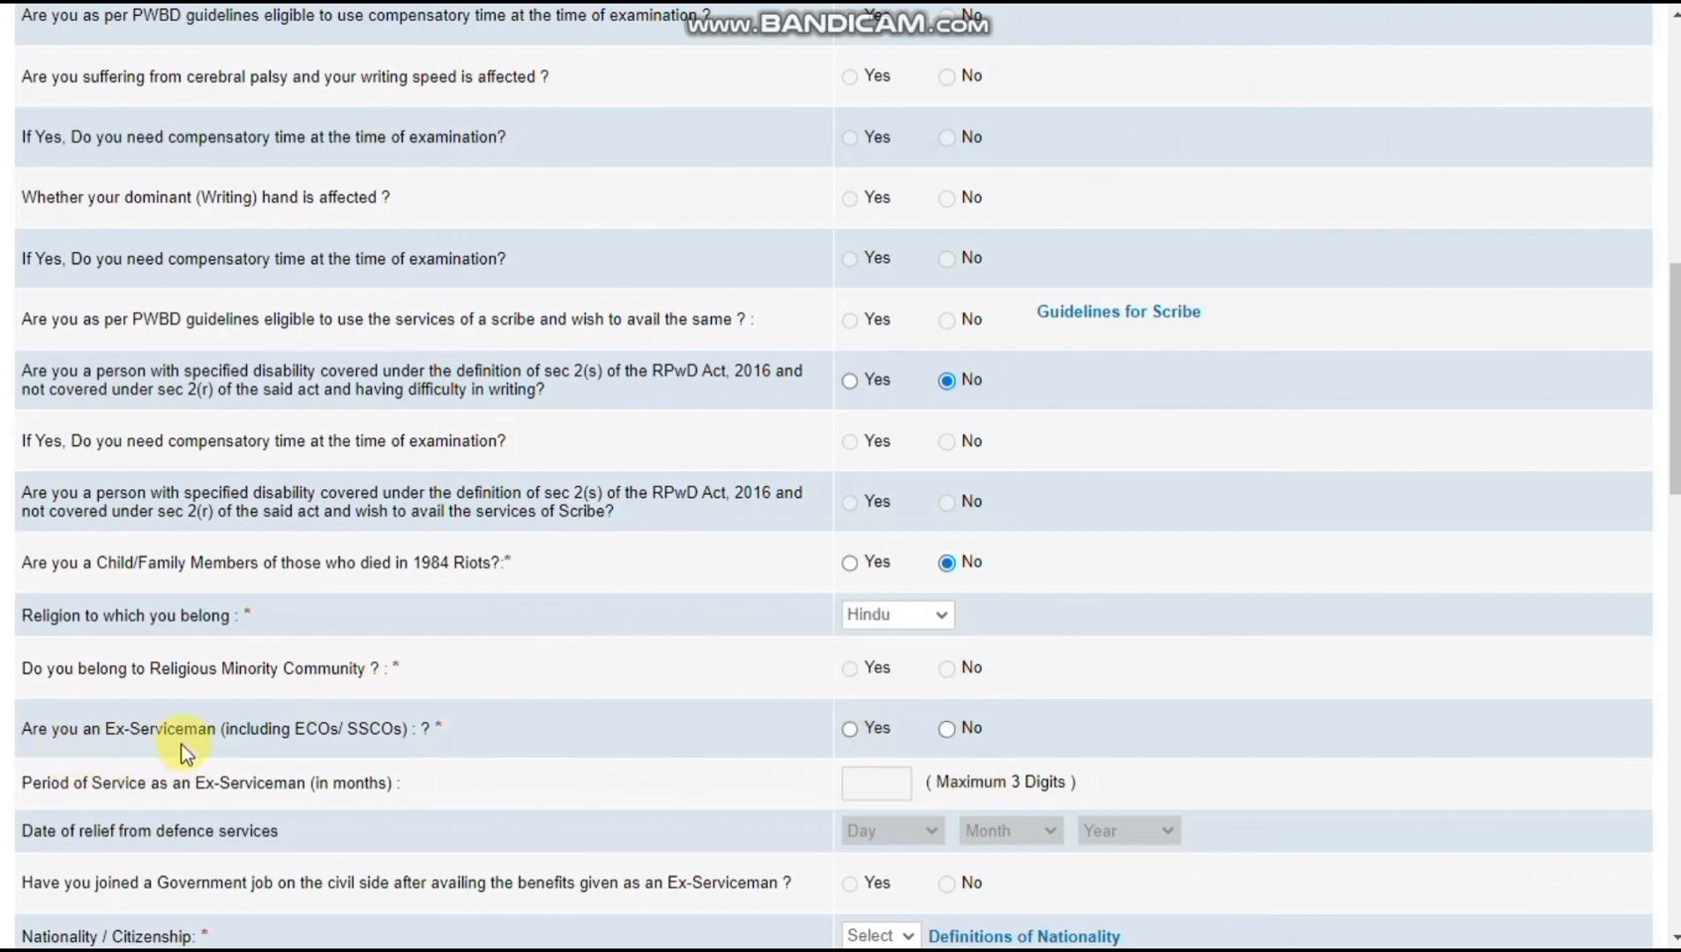
pyautogui.click(950, 730)
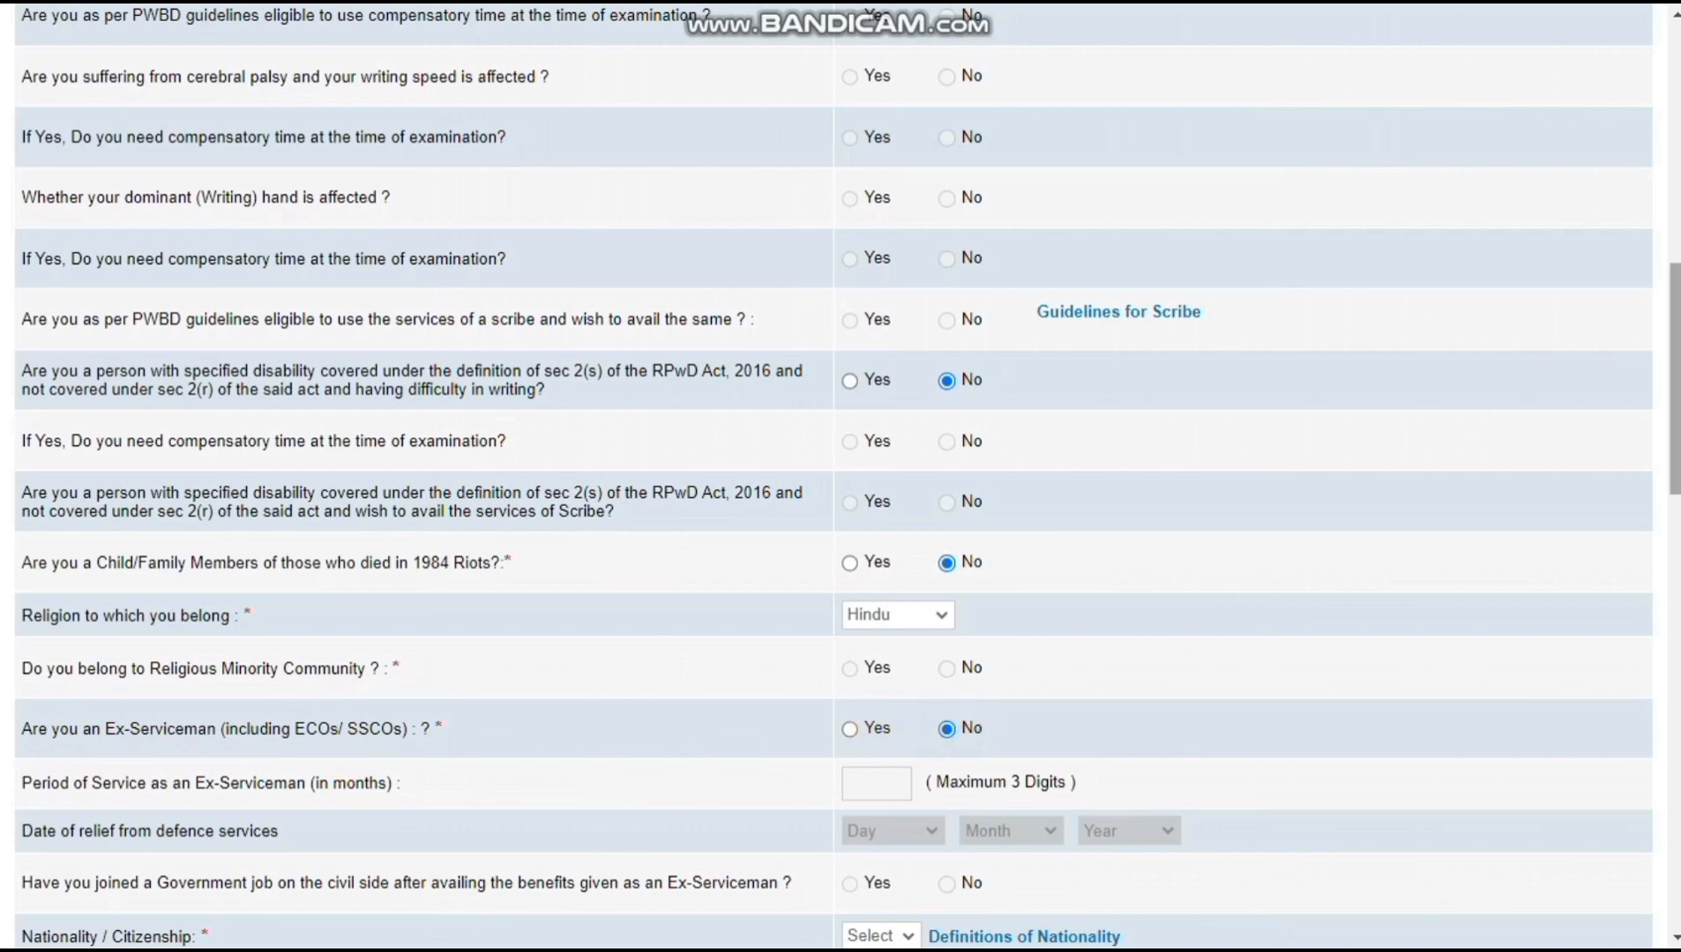
# Set the nationality to Indian, with Uttar Pradesh as the examination state and Aligarh as the examination centre
pyautogui.scroll(-5, 536, 552)
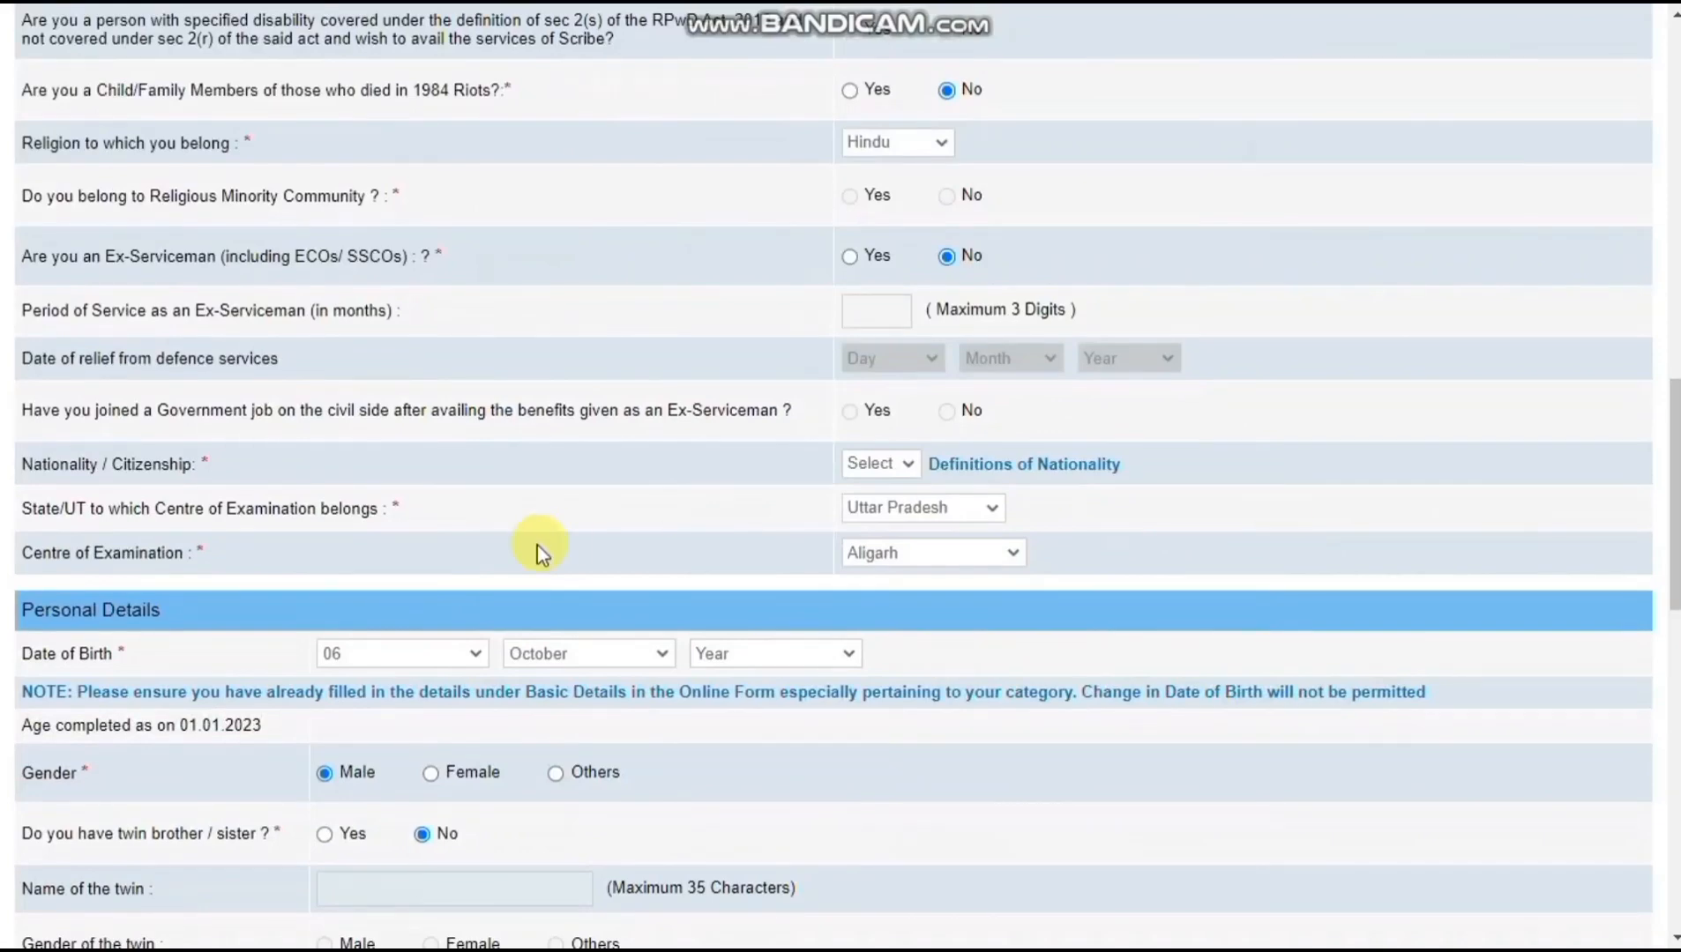
pyautogui.click(866, 465)
pyautogui.click(870, 510)
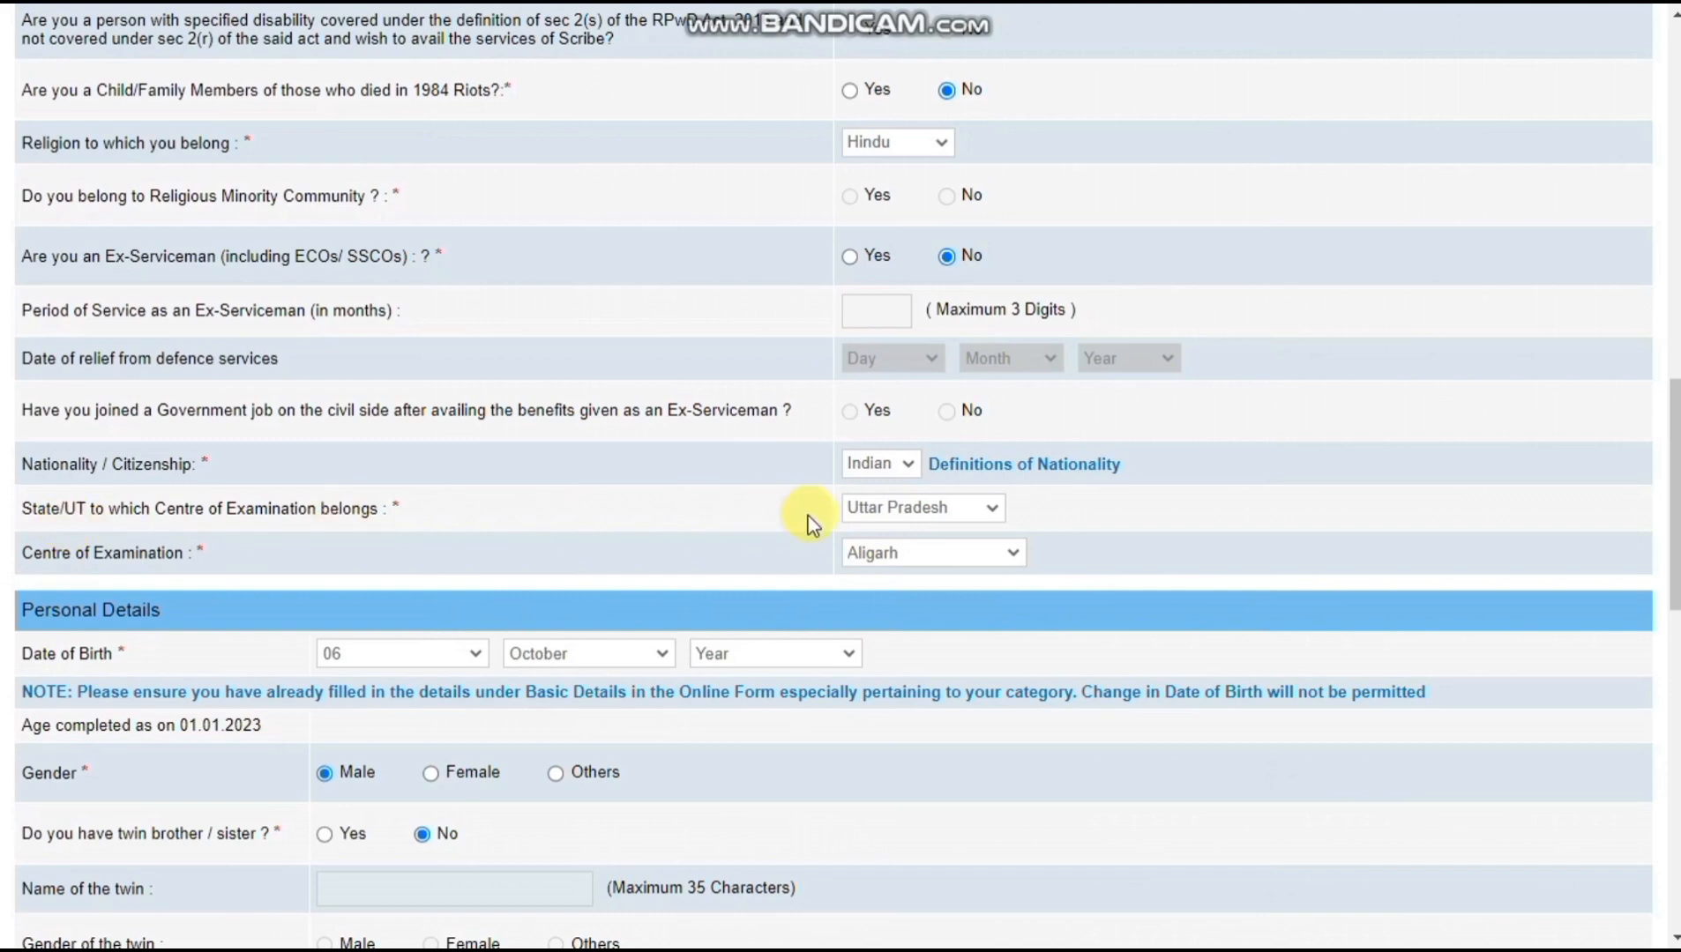
pyautogui.click(947, 515)
pyautogui.click(947, 515)
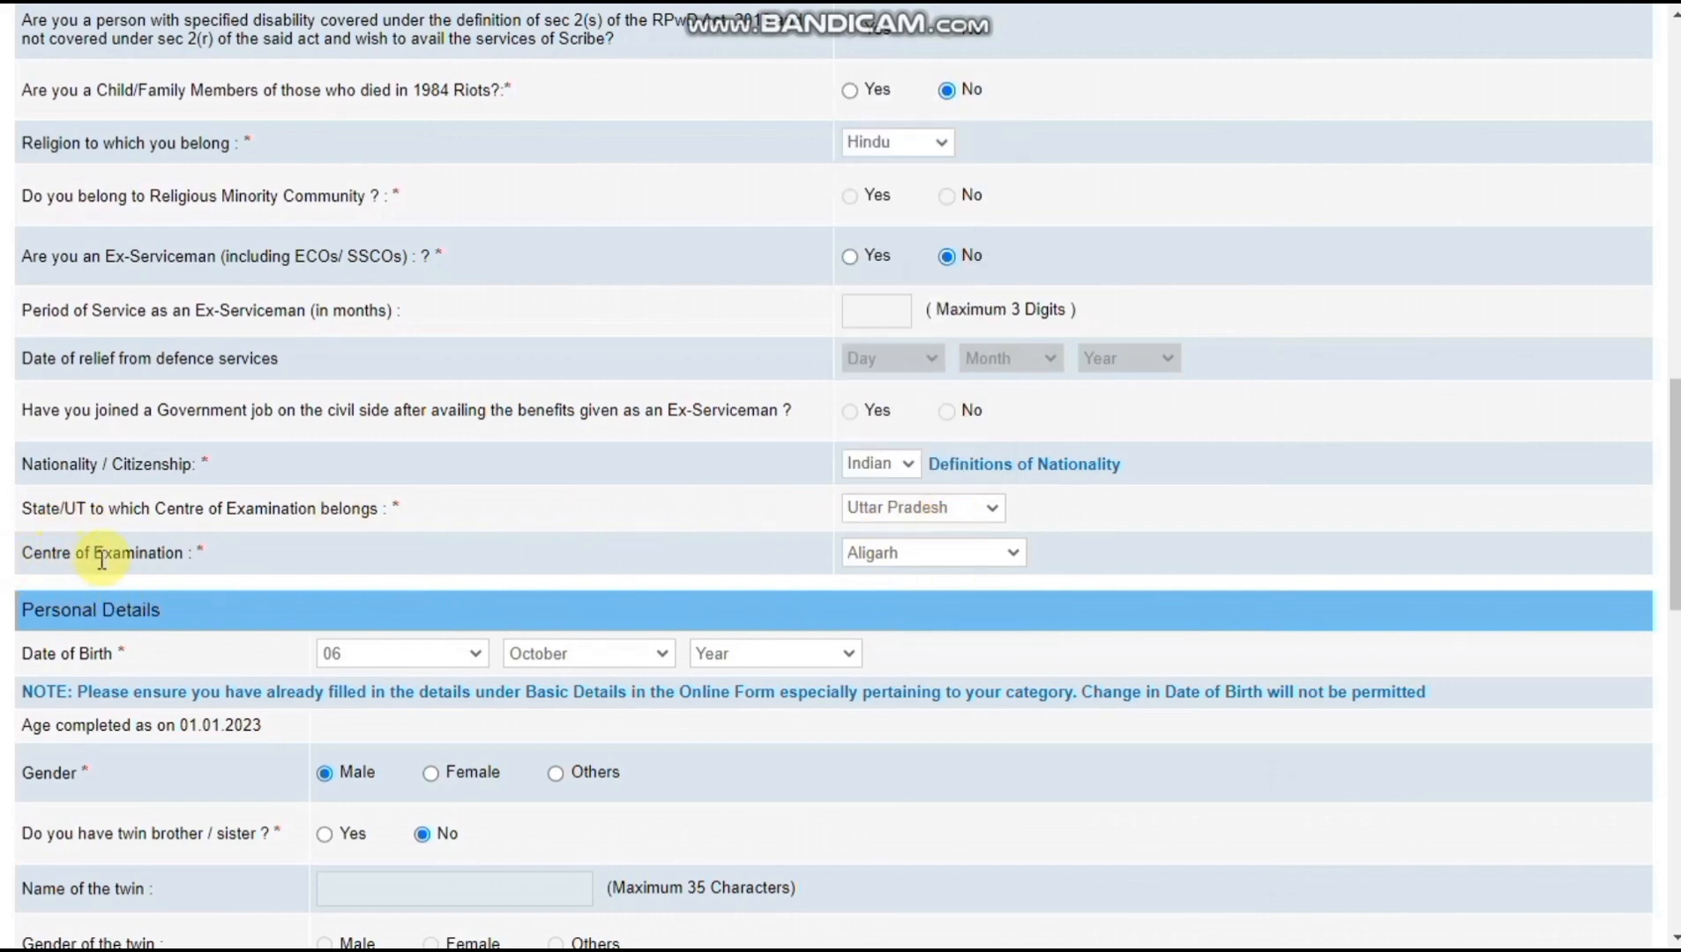
pyautogui.click(920, 560)
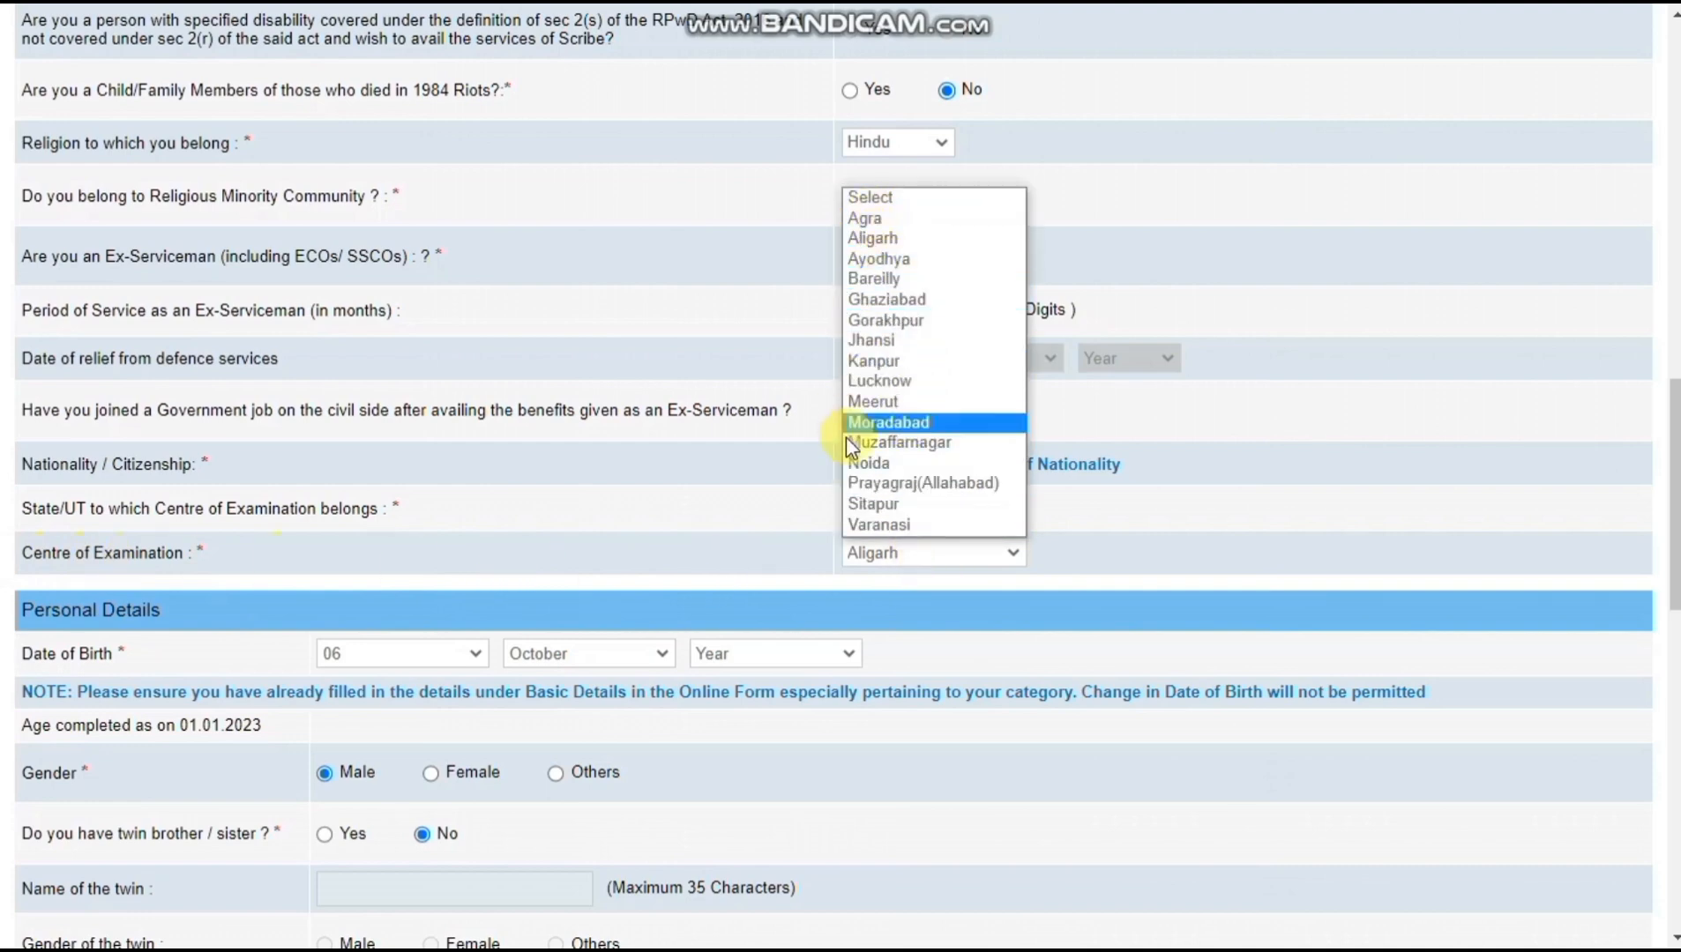
pyautogui.click(883, 236)
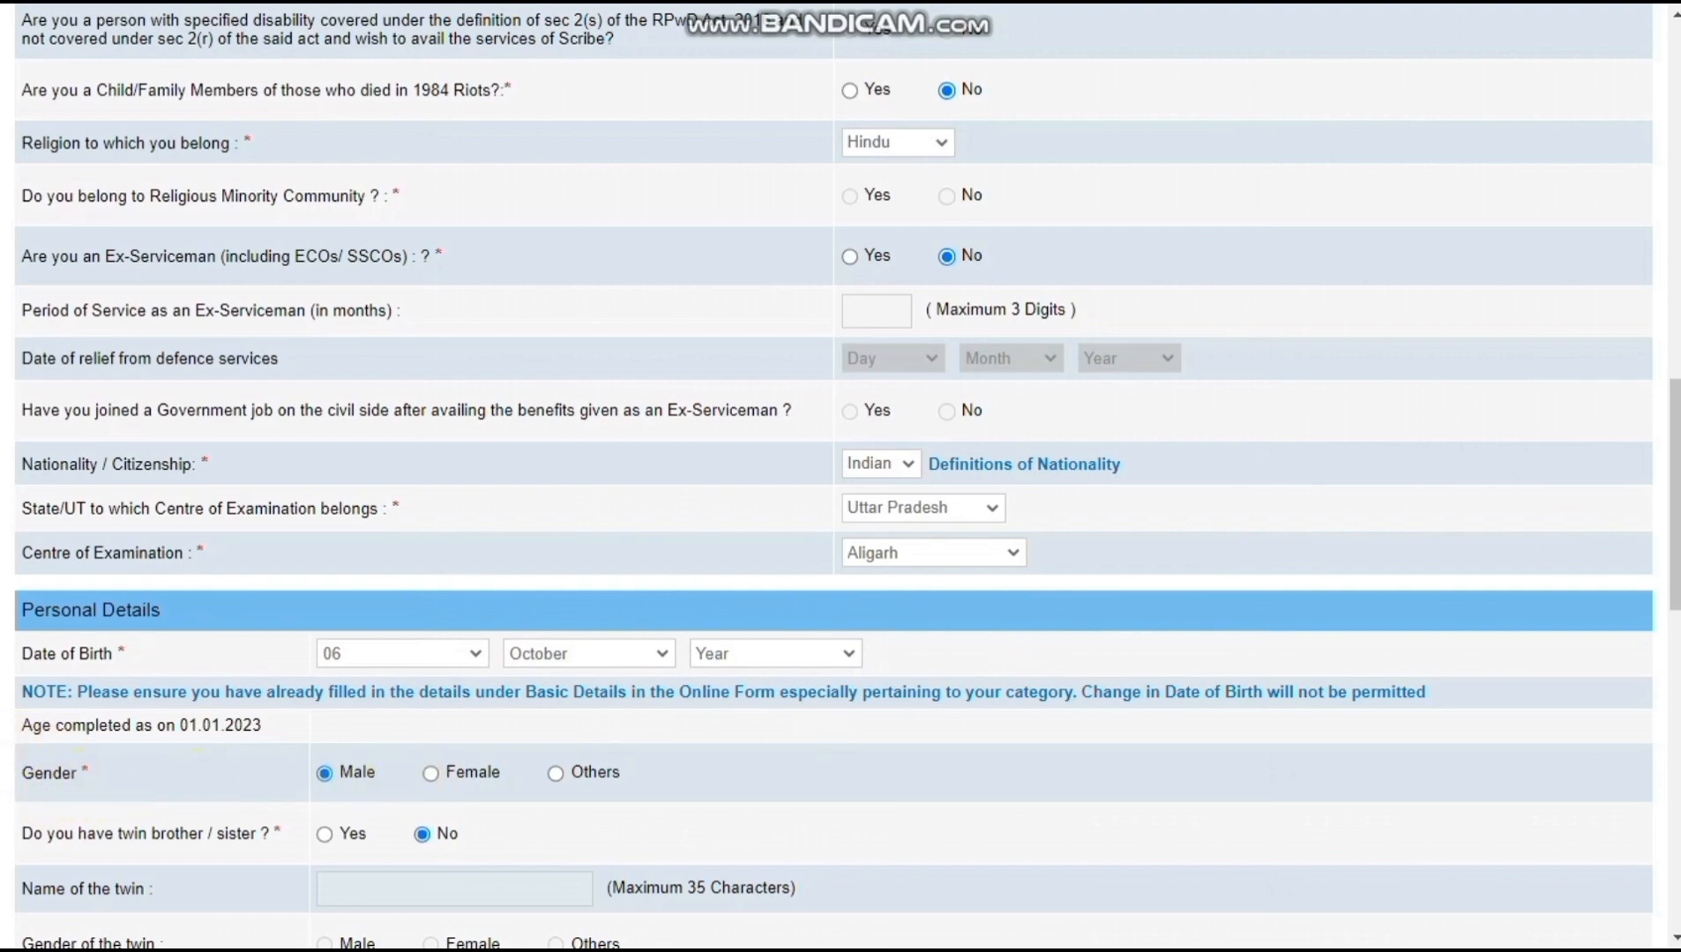
# Review the personal details, the parents' names and the correspondence and permanent address sections, including the state choices
pyautogui.moveTo(1675, 427); pyautogui.dragTo(1676, 514)
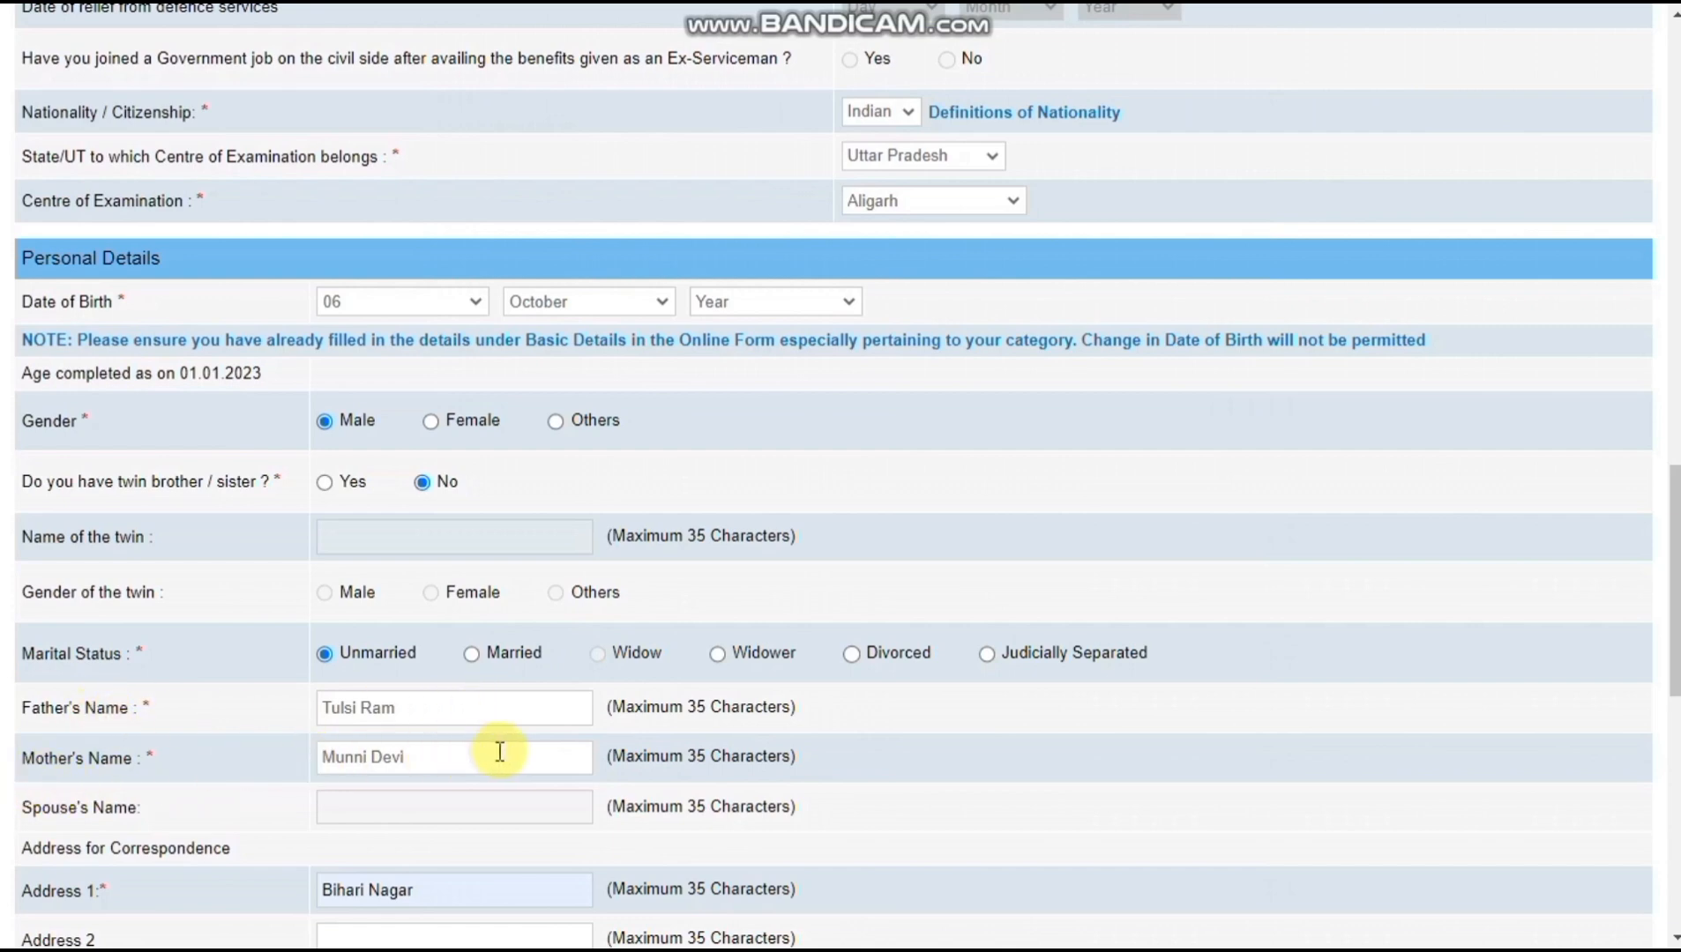
pyautogui.moveTo(1675, 595); pyautogui.dragTo(1676, 695)
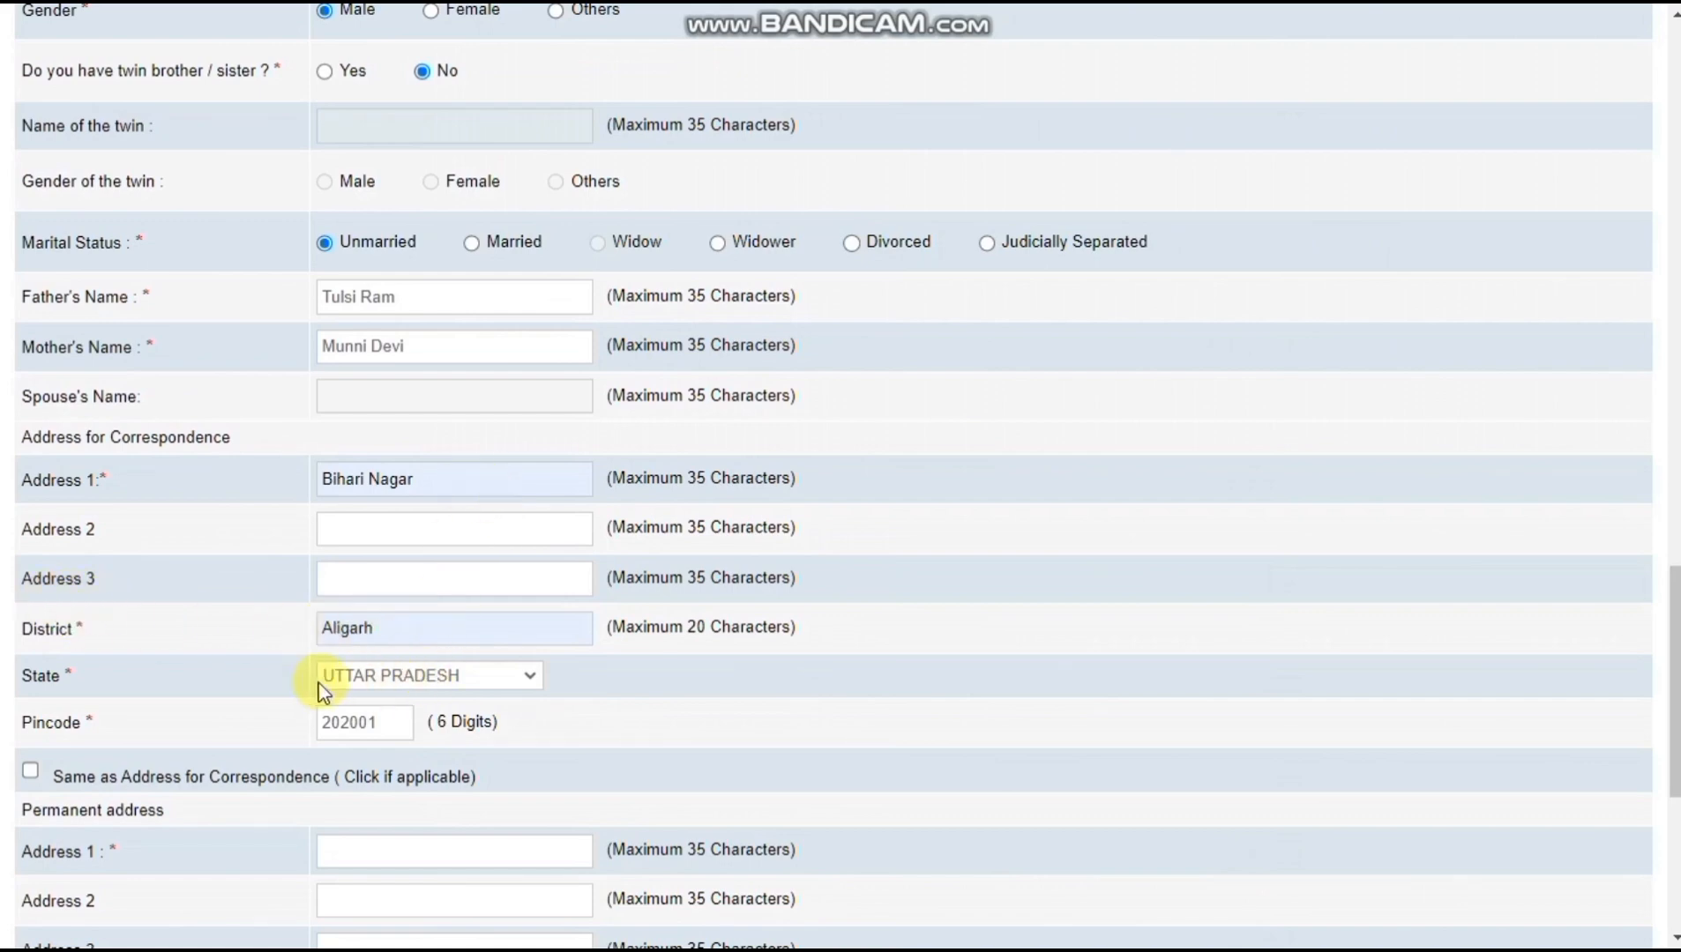
pyautogui.click(403, 677)
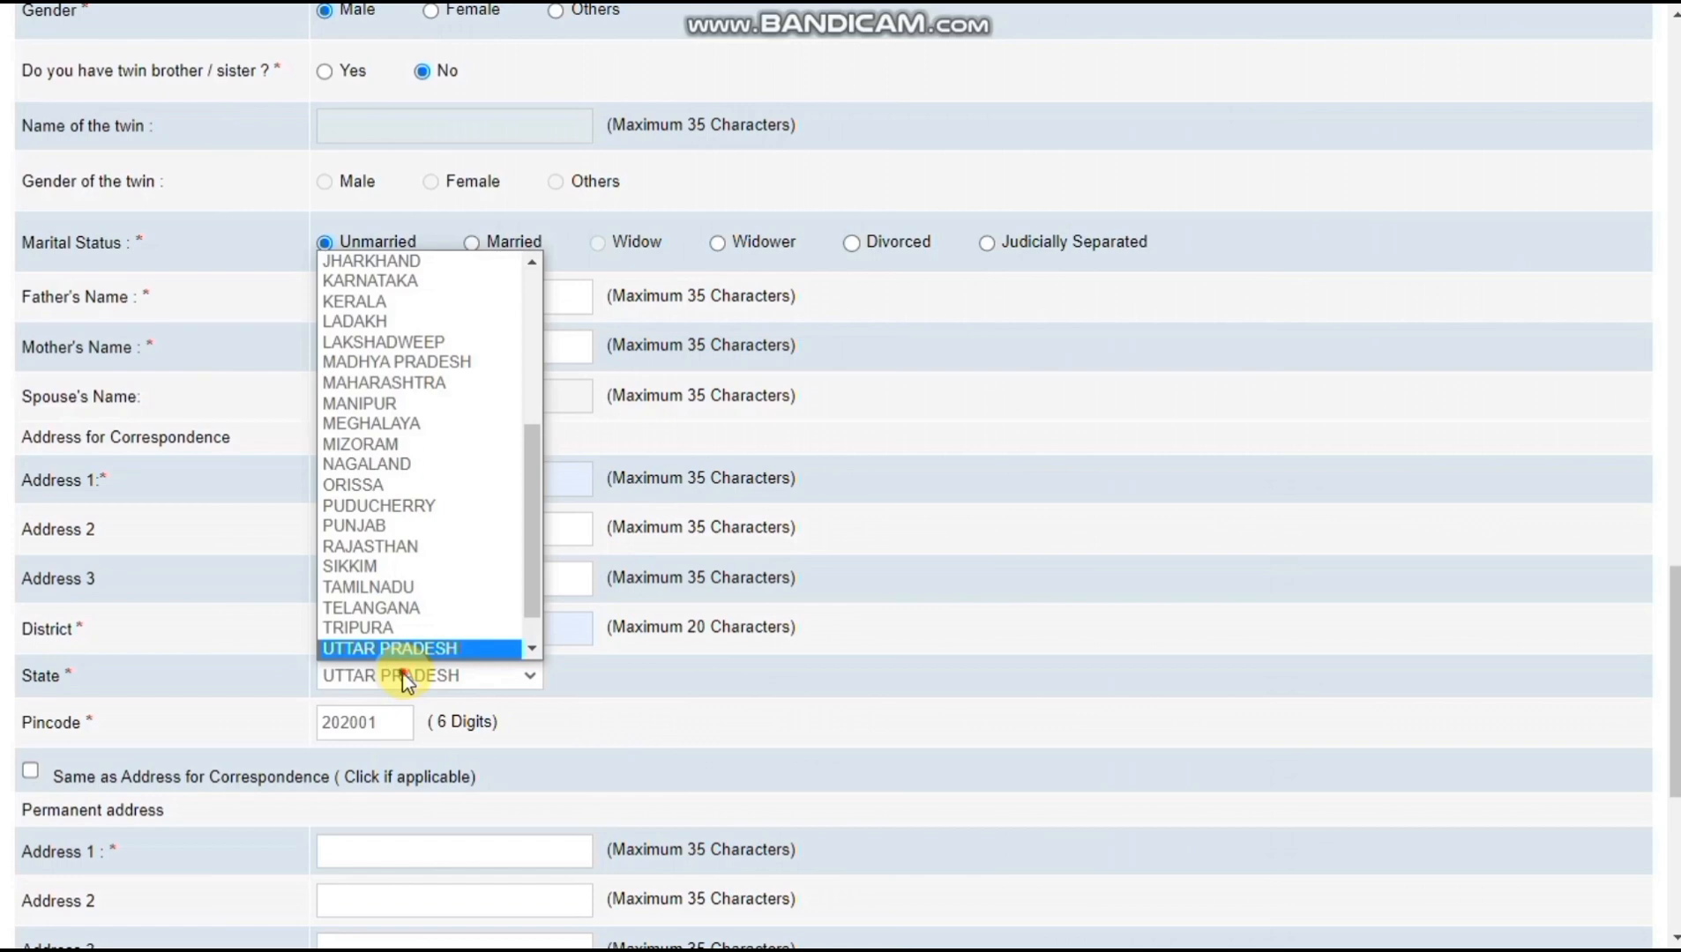
pyautogui.click(403, 676)
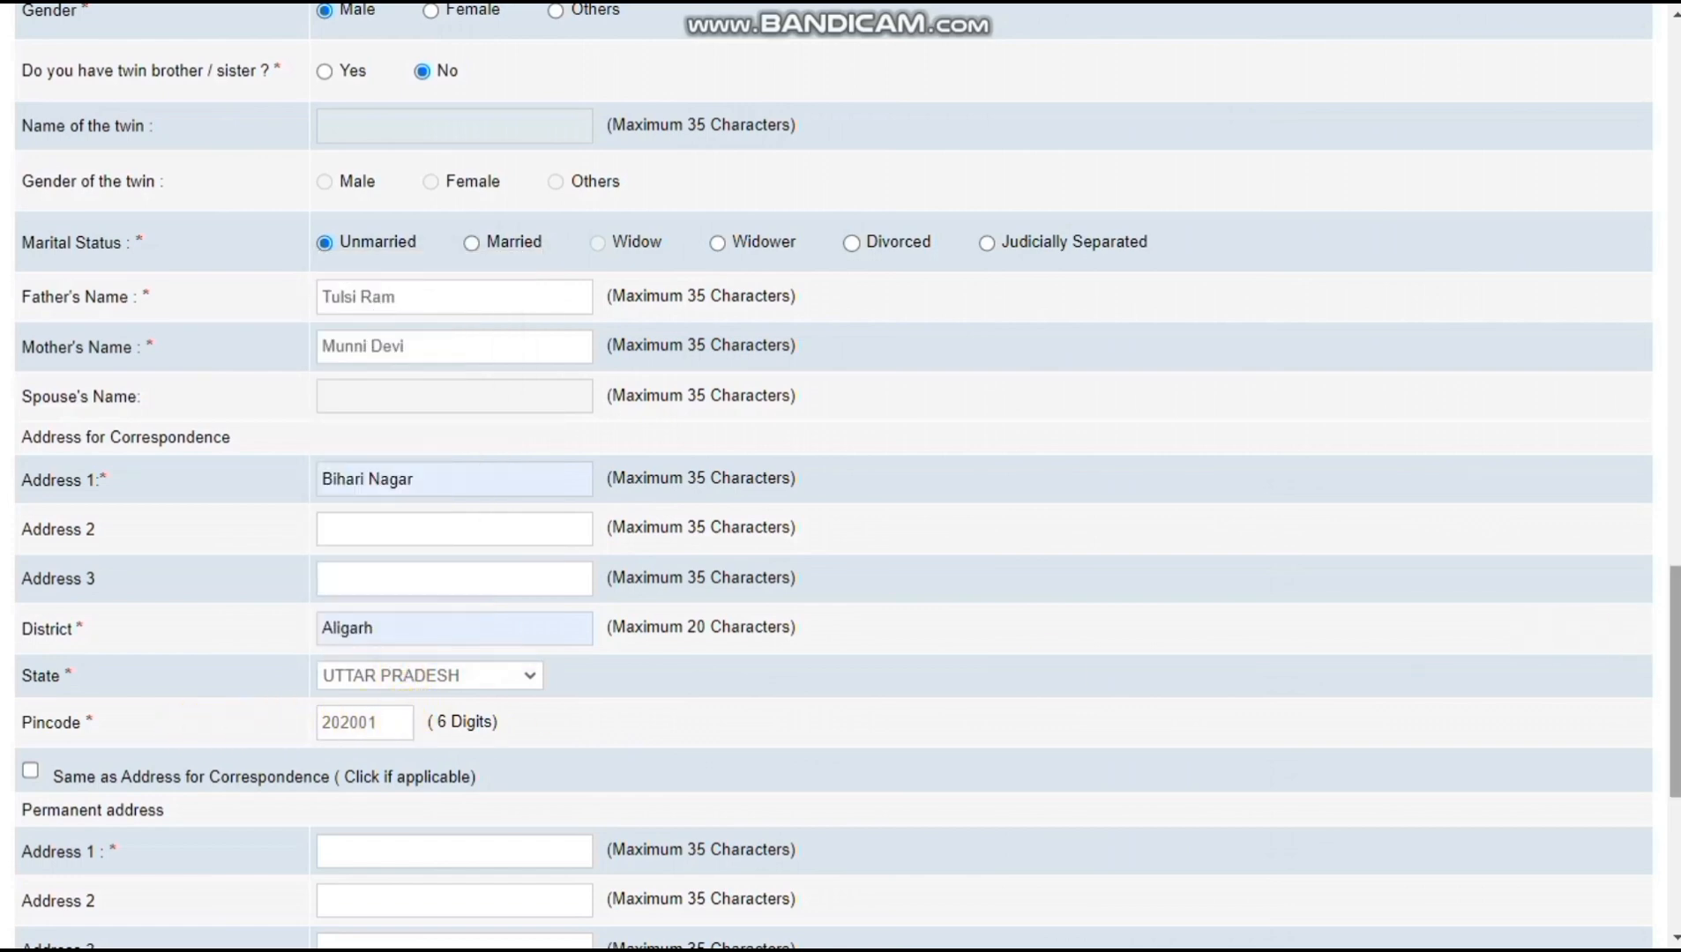
pyautogui.moveTo(1675, 646); pyautogui.dragTo(1674, 735)
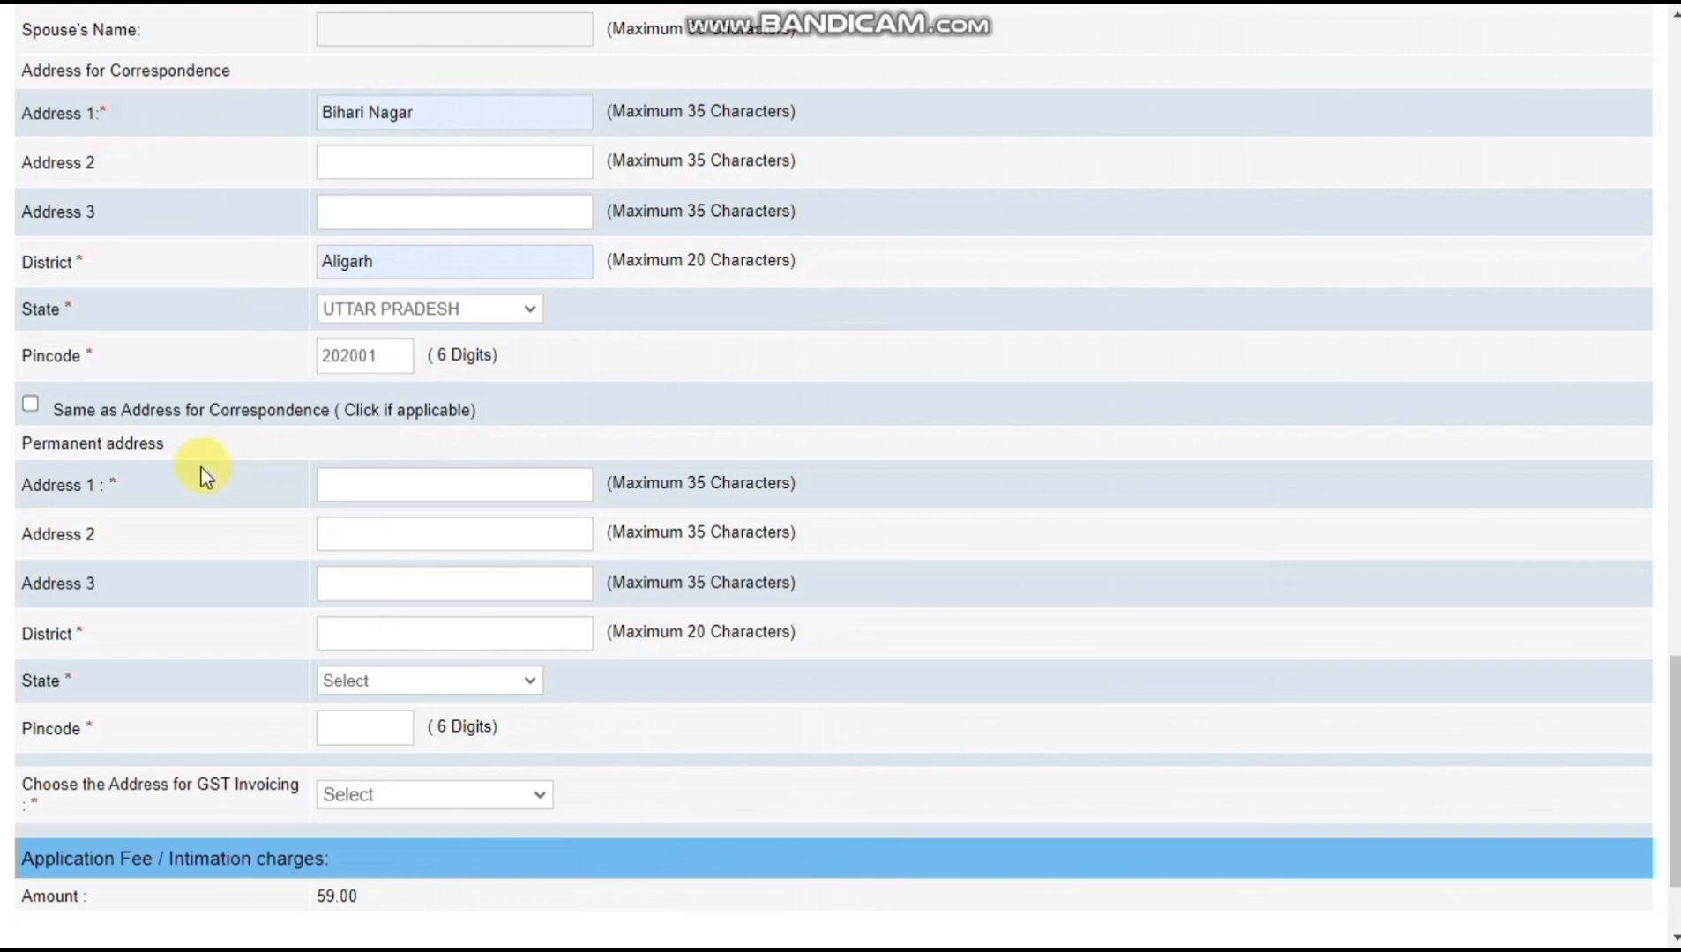
# Mark the permanent address as same as the correspondence address, choose Permanent Address for GST invoicing and save the basic details
pyautogui.click(31, 406)
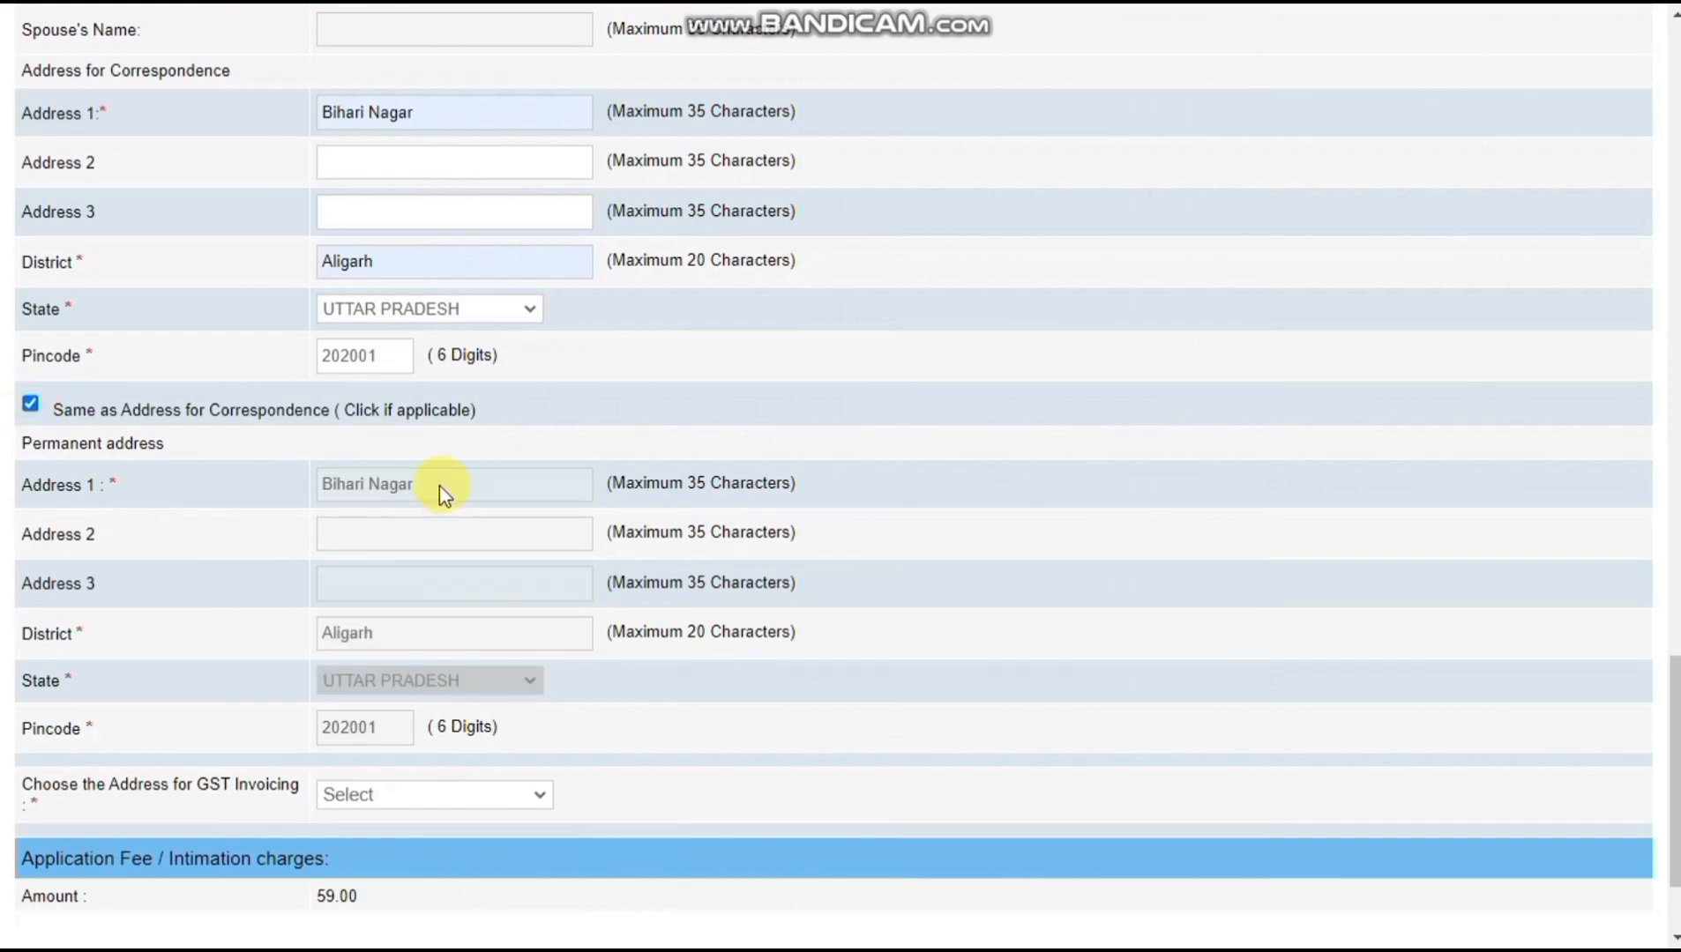
pyautogui.scroll(-3, 1656, 701)
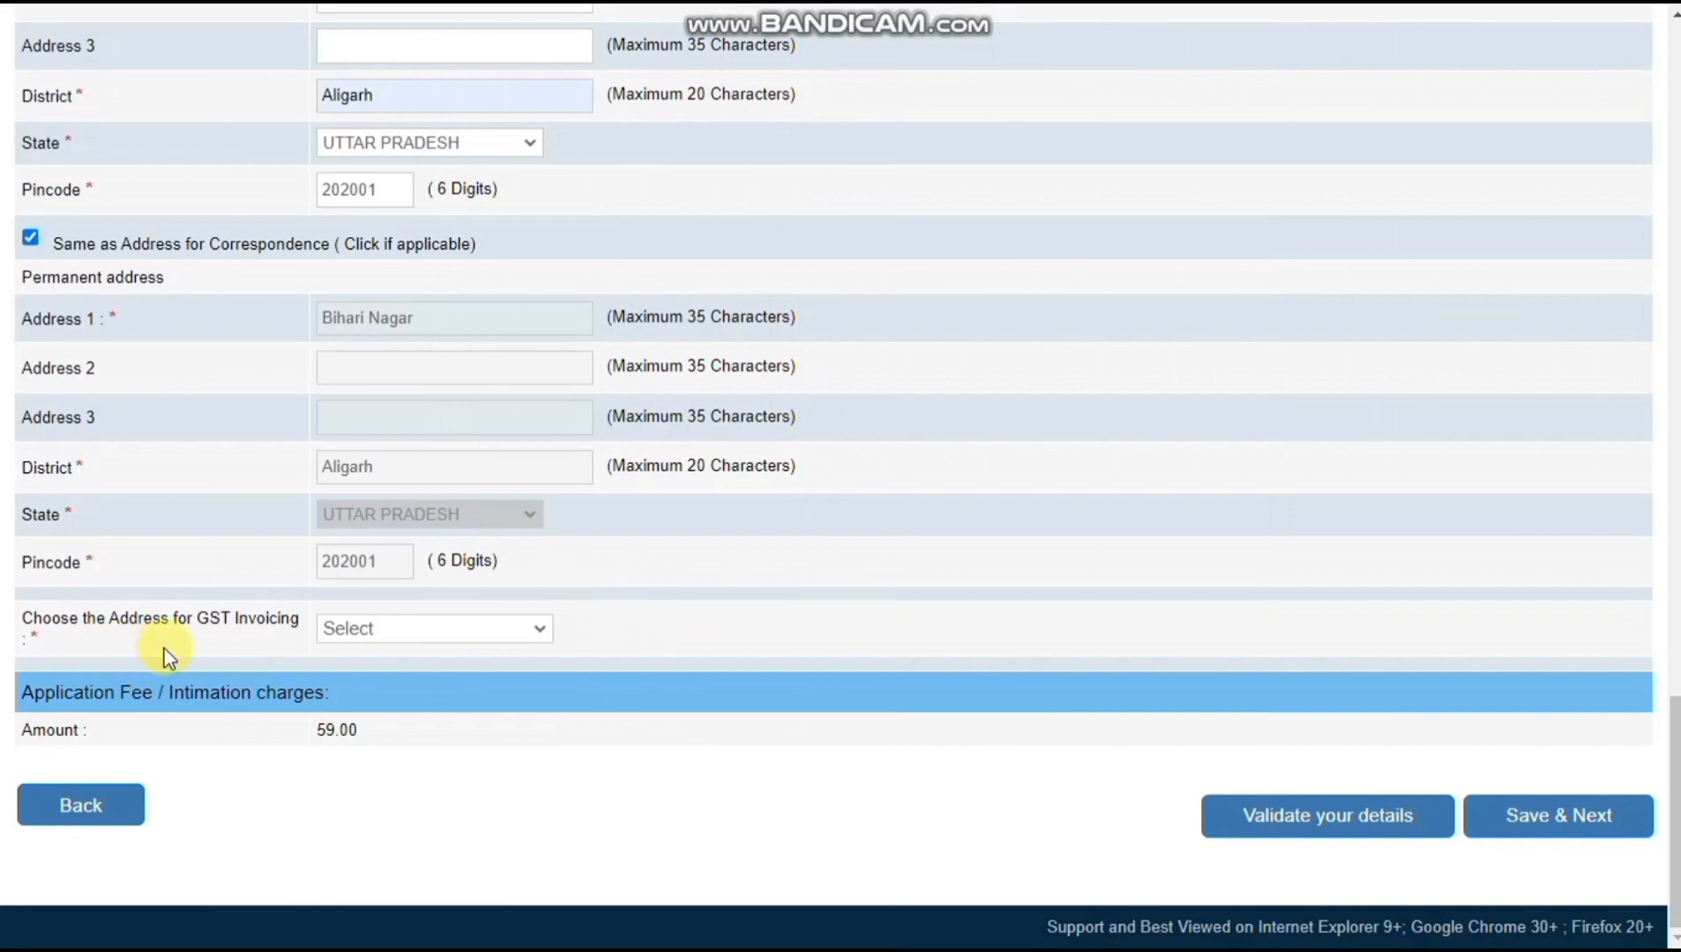
pyautogui.click(378, 629)
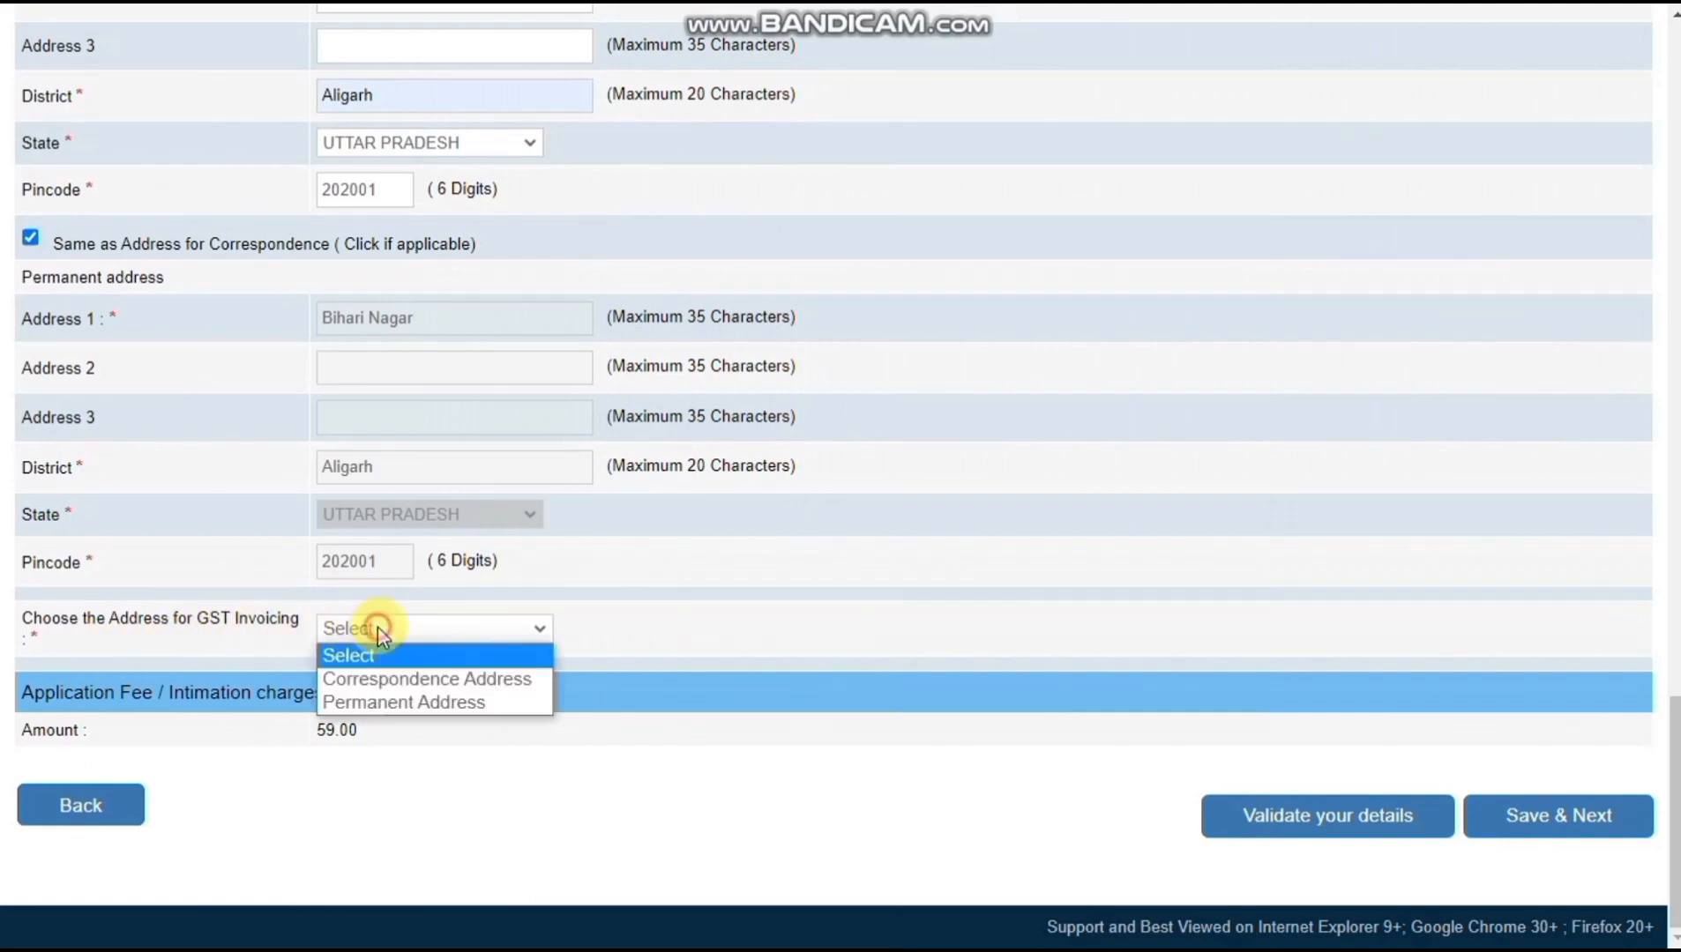
pyautogui.click(391, 693)
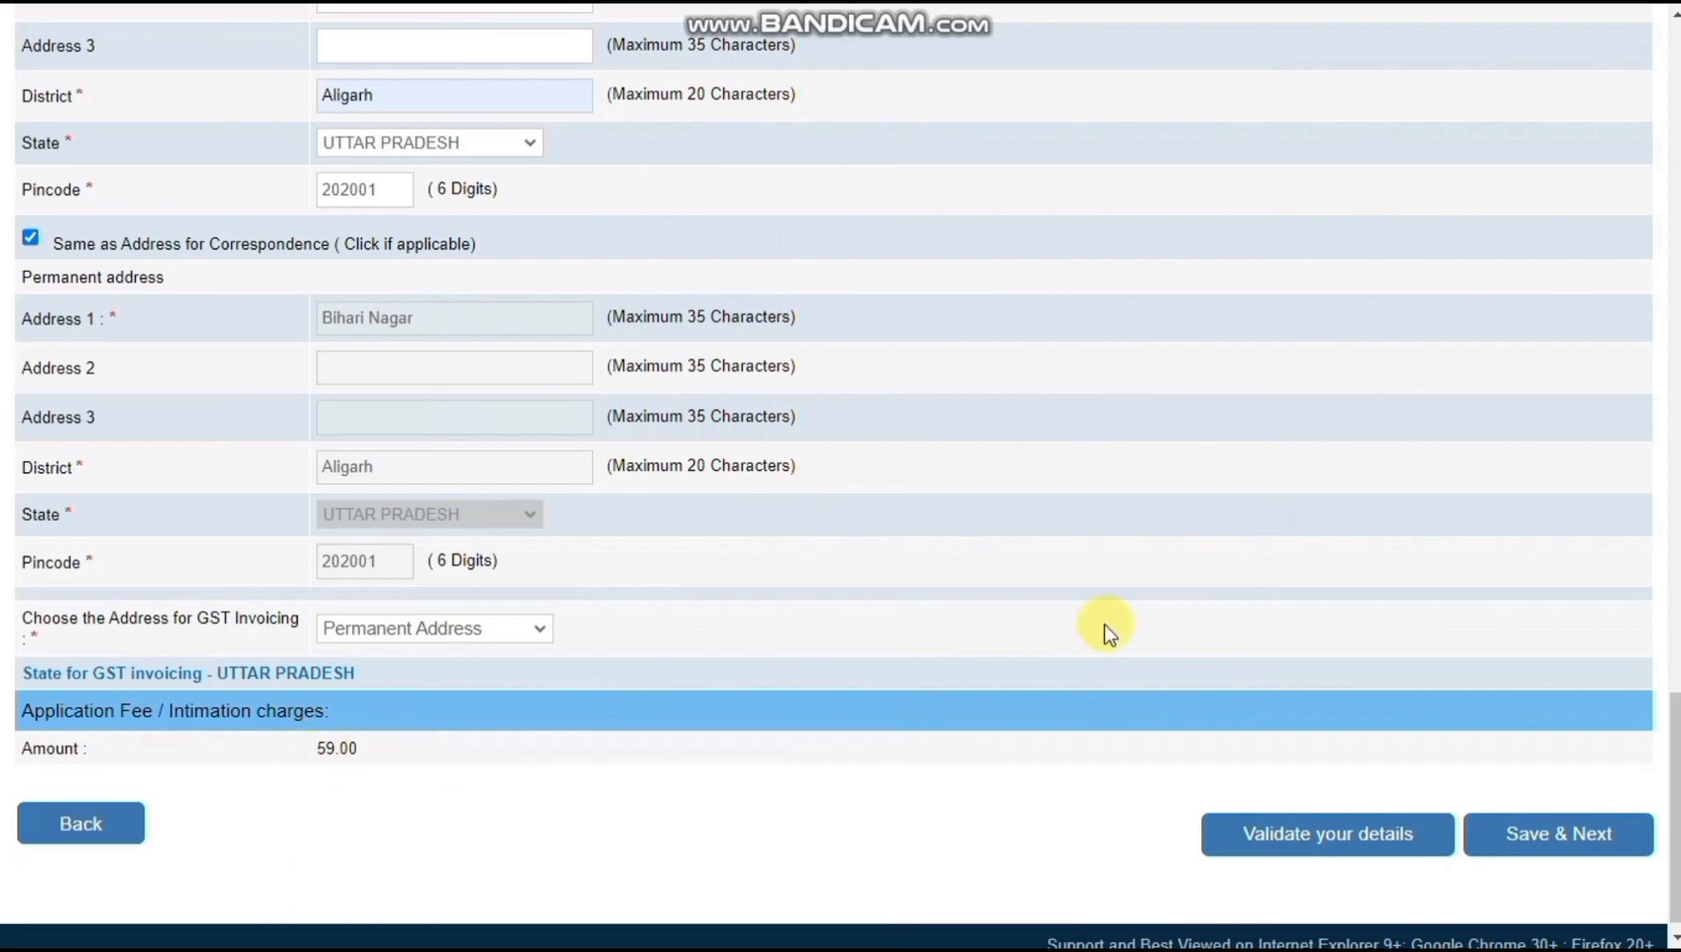
pyautogui.click(1592, 849)
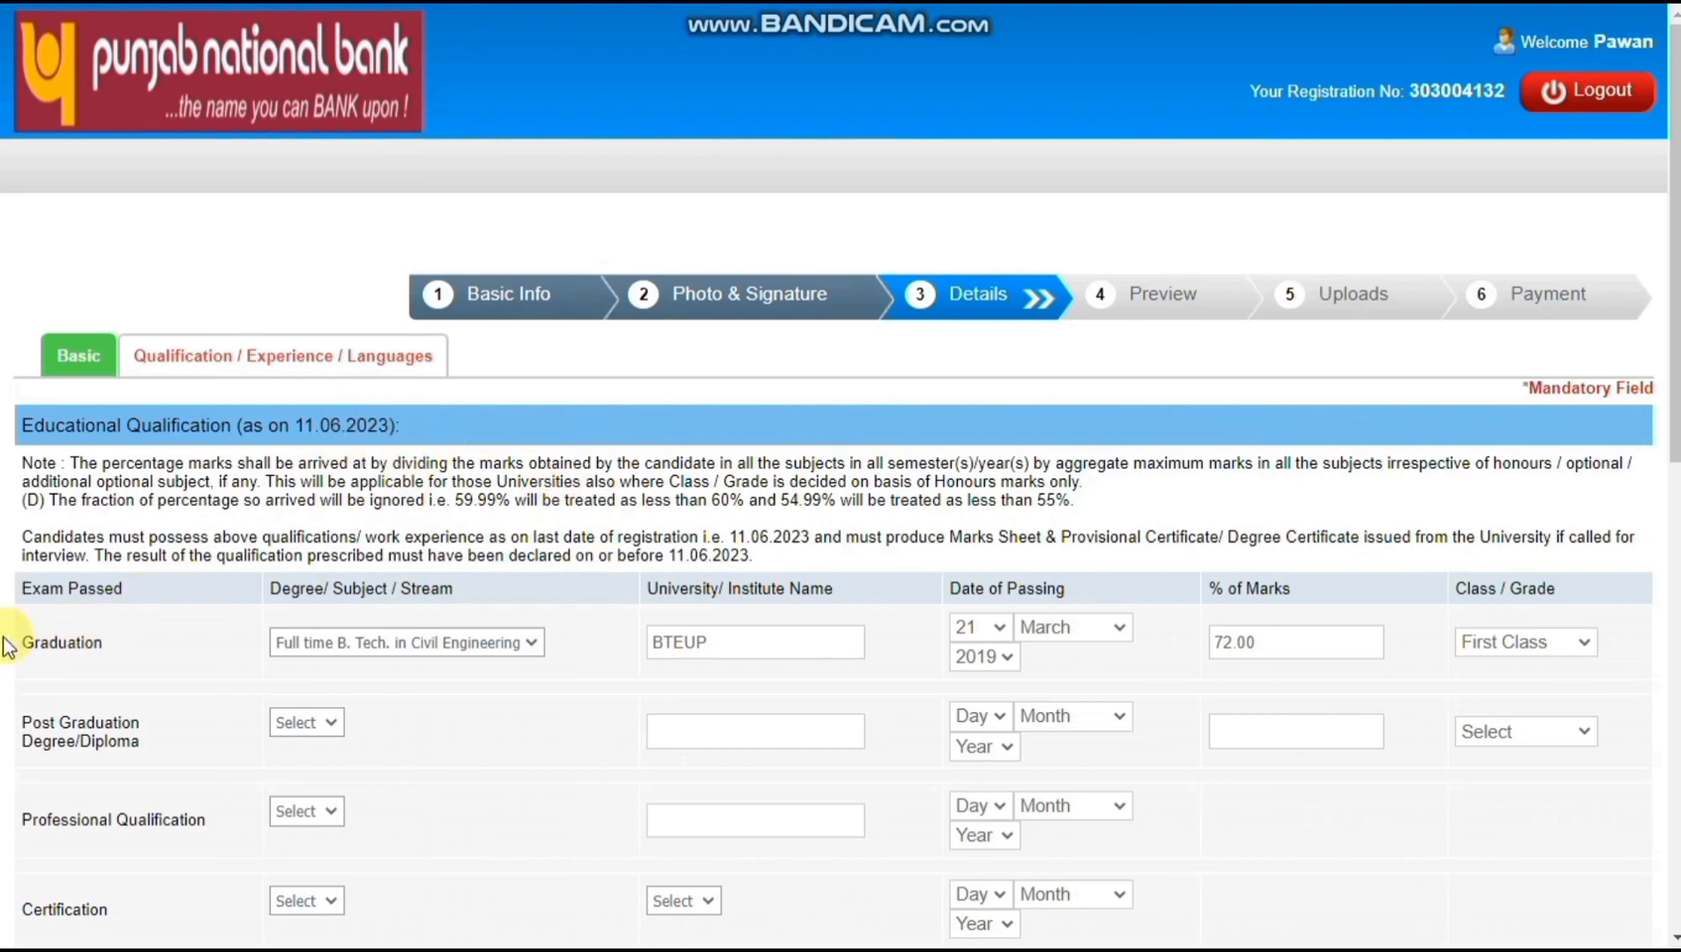
# Set the Graduation row's degree to Full time B. Tech. in Civil Engineering and its class to First Class
pyautogui.click(368, 652)
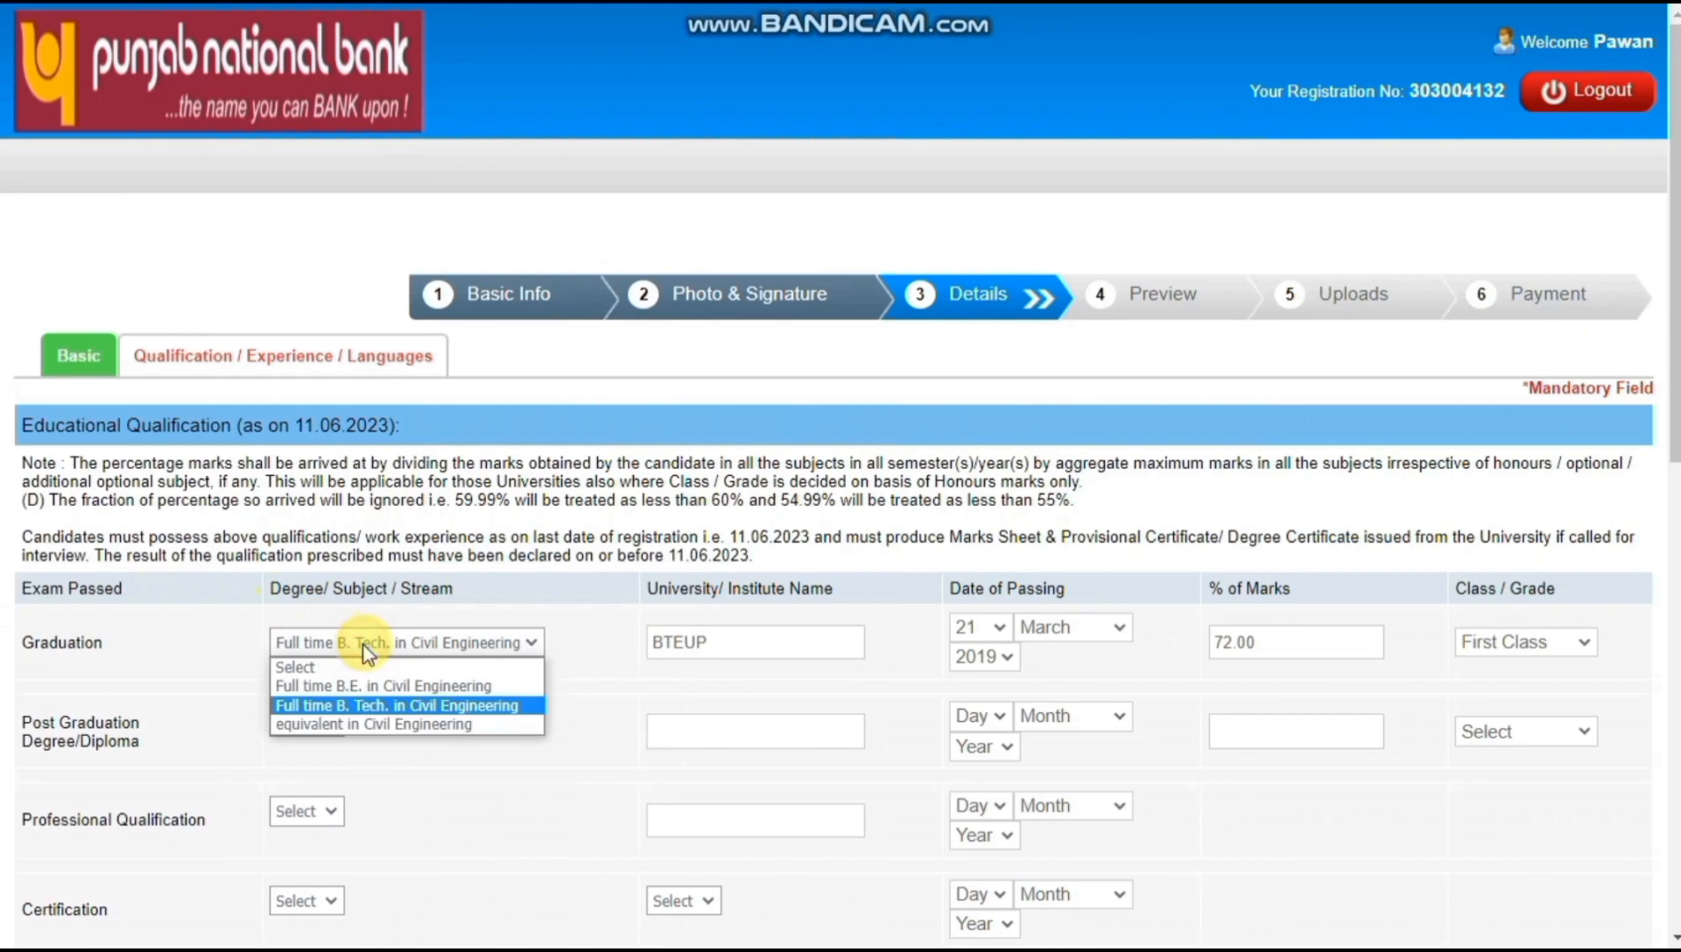
pyautogui.click(385, 706)
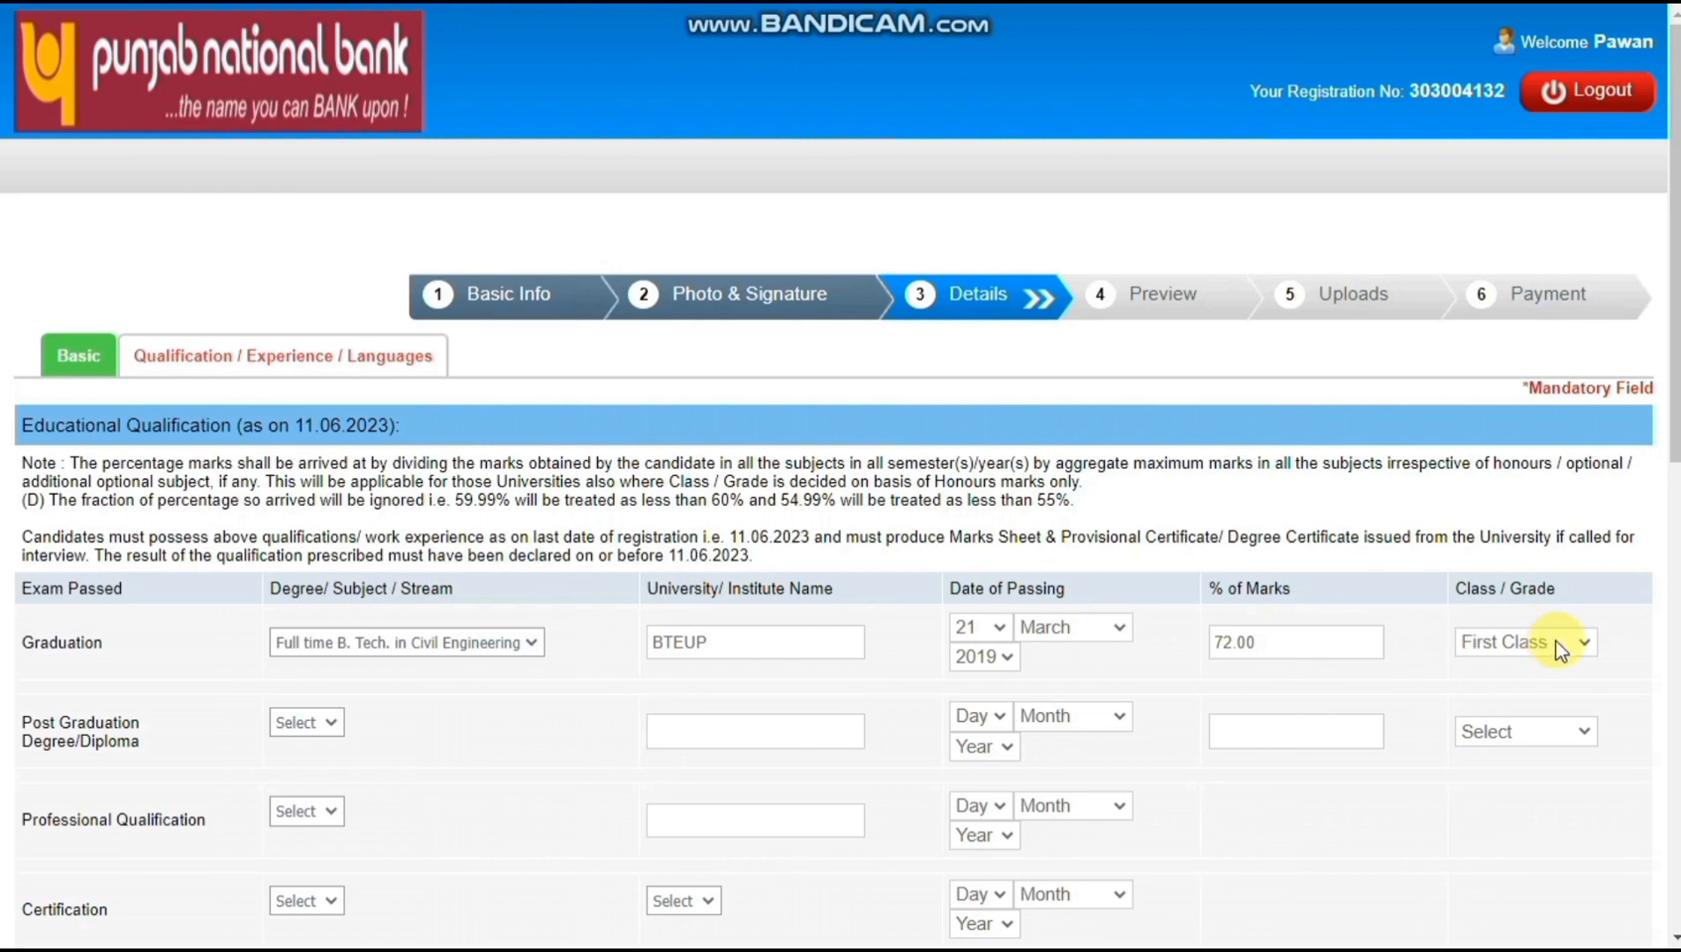
pyautogui.click(1526, 653)
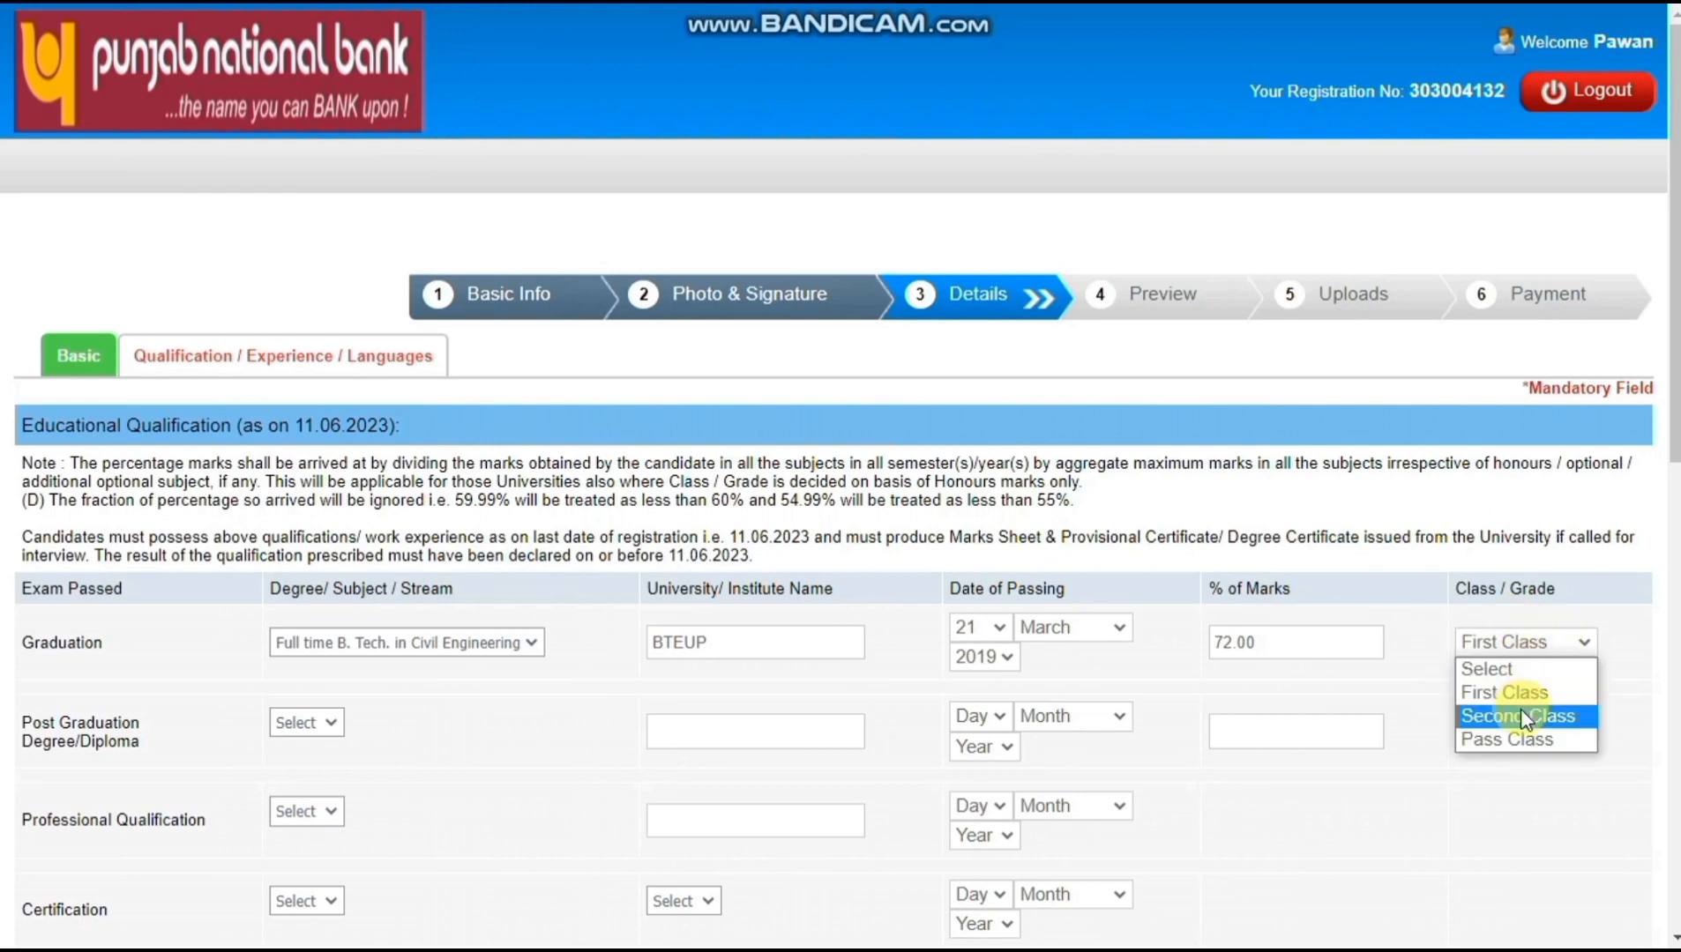
pyautogui.click(1517, 688)
# Answer Yes to presently working with a service start date of 09 April 2022, and save the qualification, experience and language details
pyautogui.scroll(-4, 531, 413)
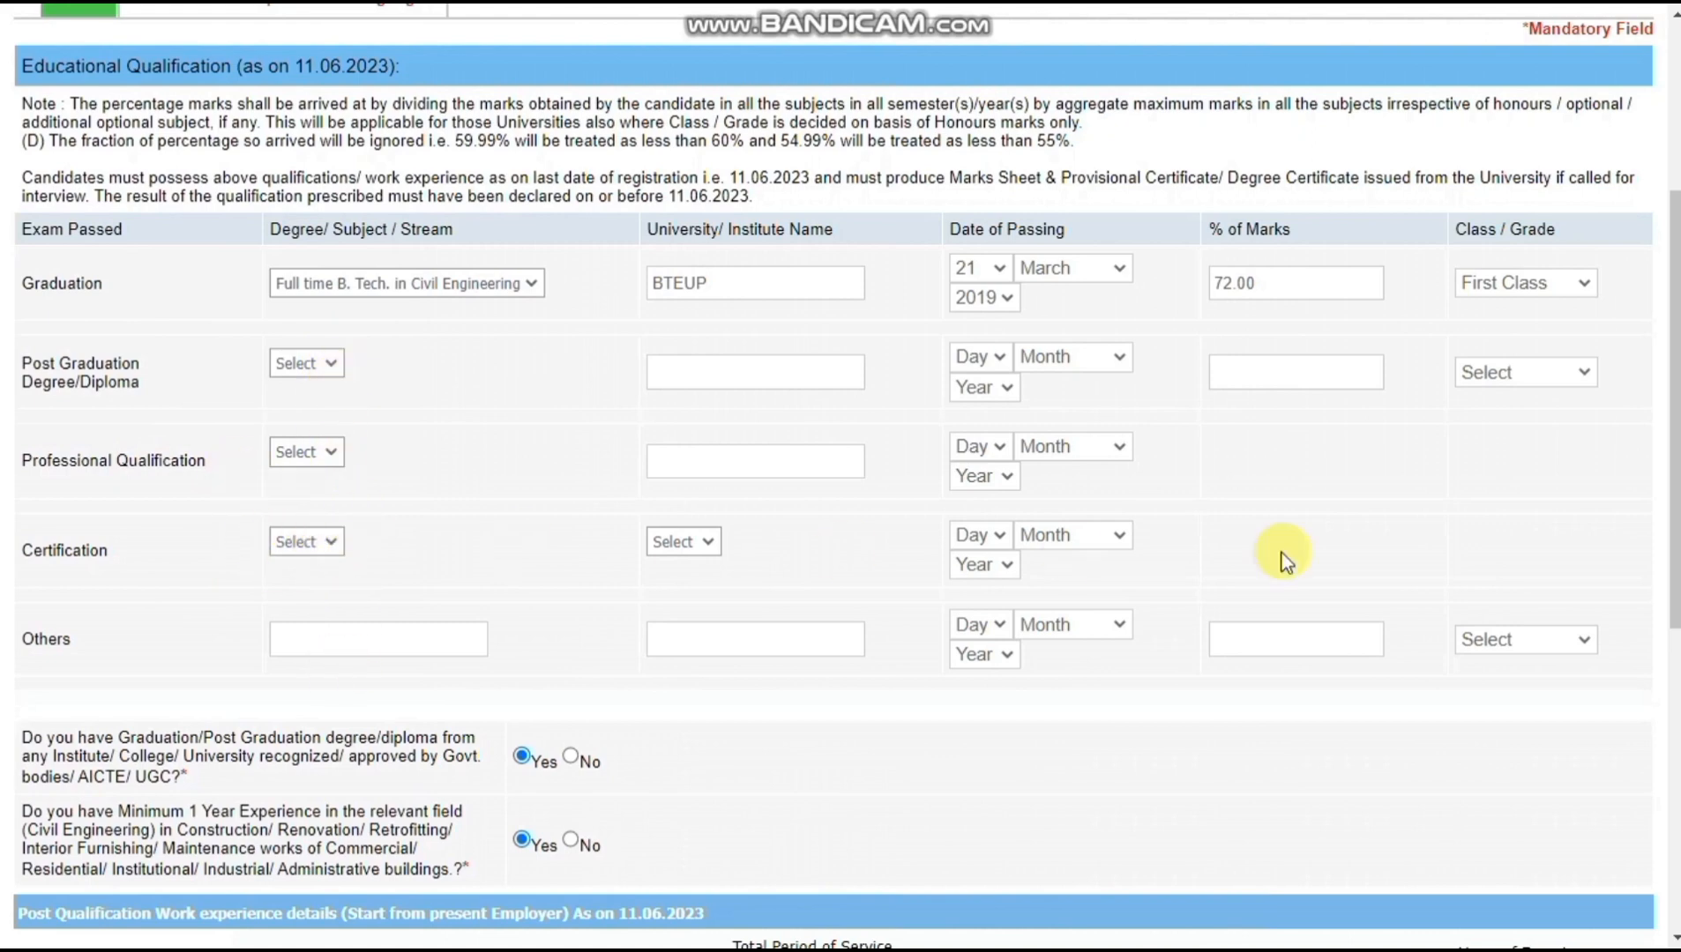
pyautogui.moveTo(1674, 371); pyautogui.dragTo(1675, 544)
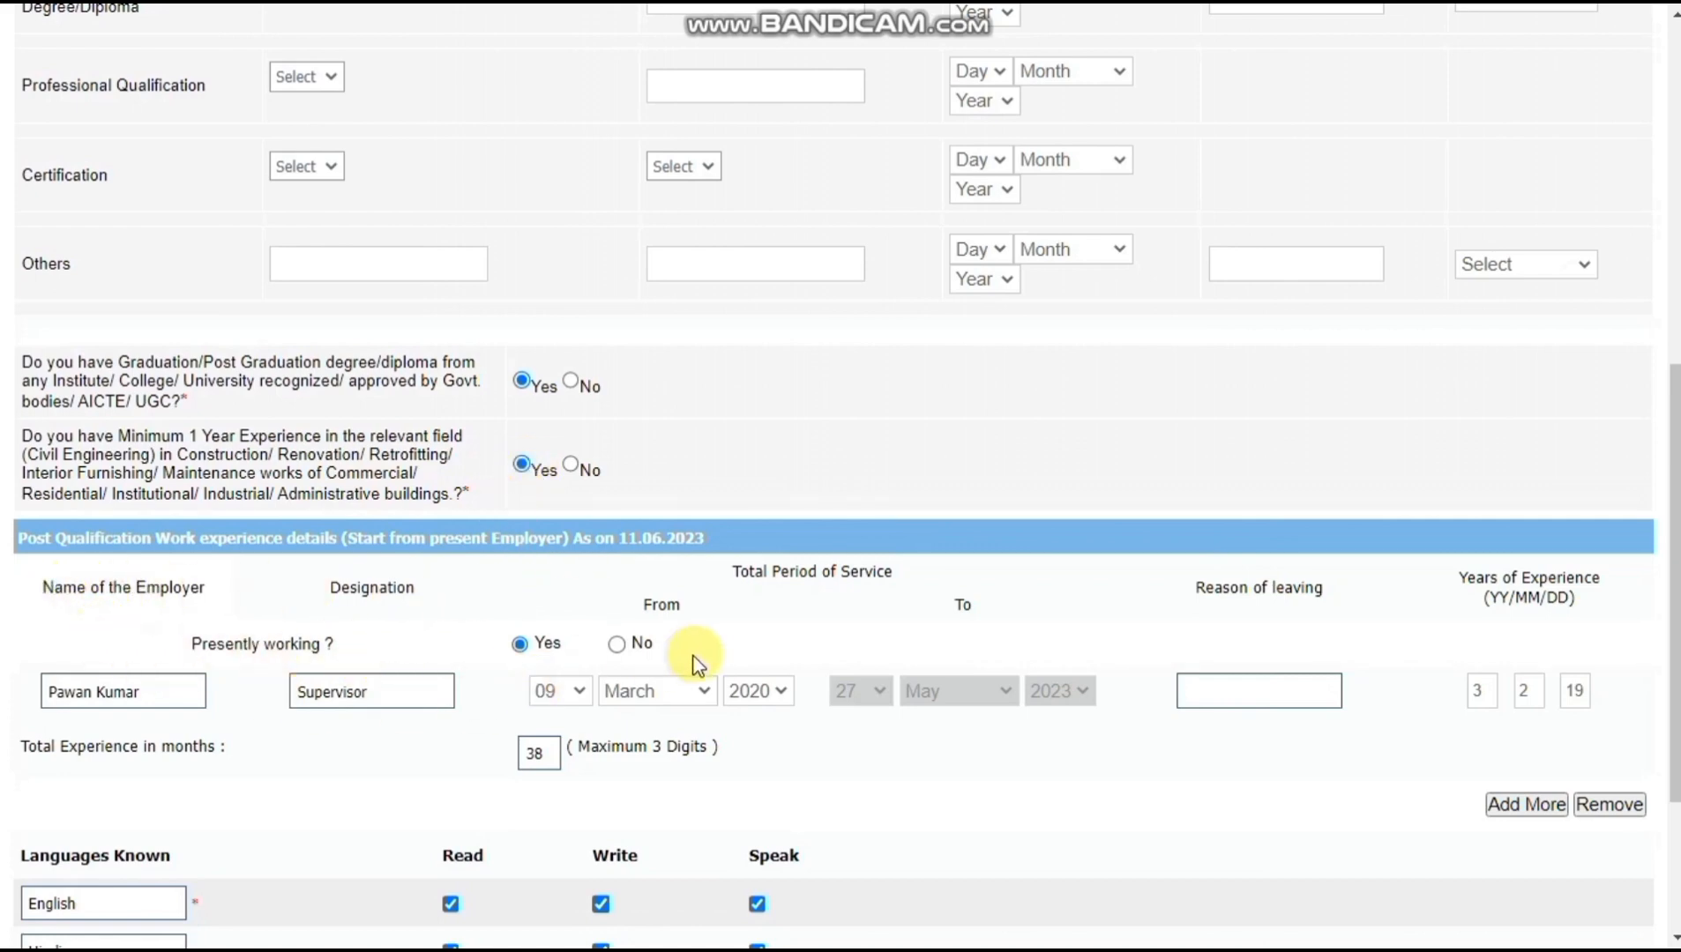
pyautogui.moveTo(1675, 538); pyautogui.dragTo(1674, 630)
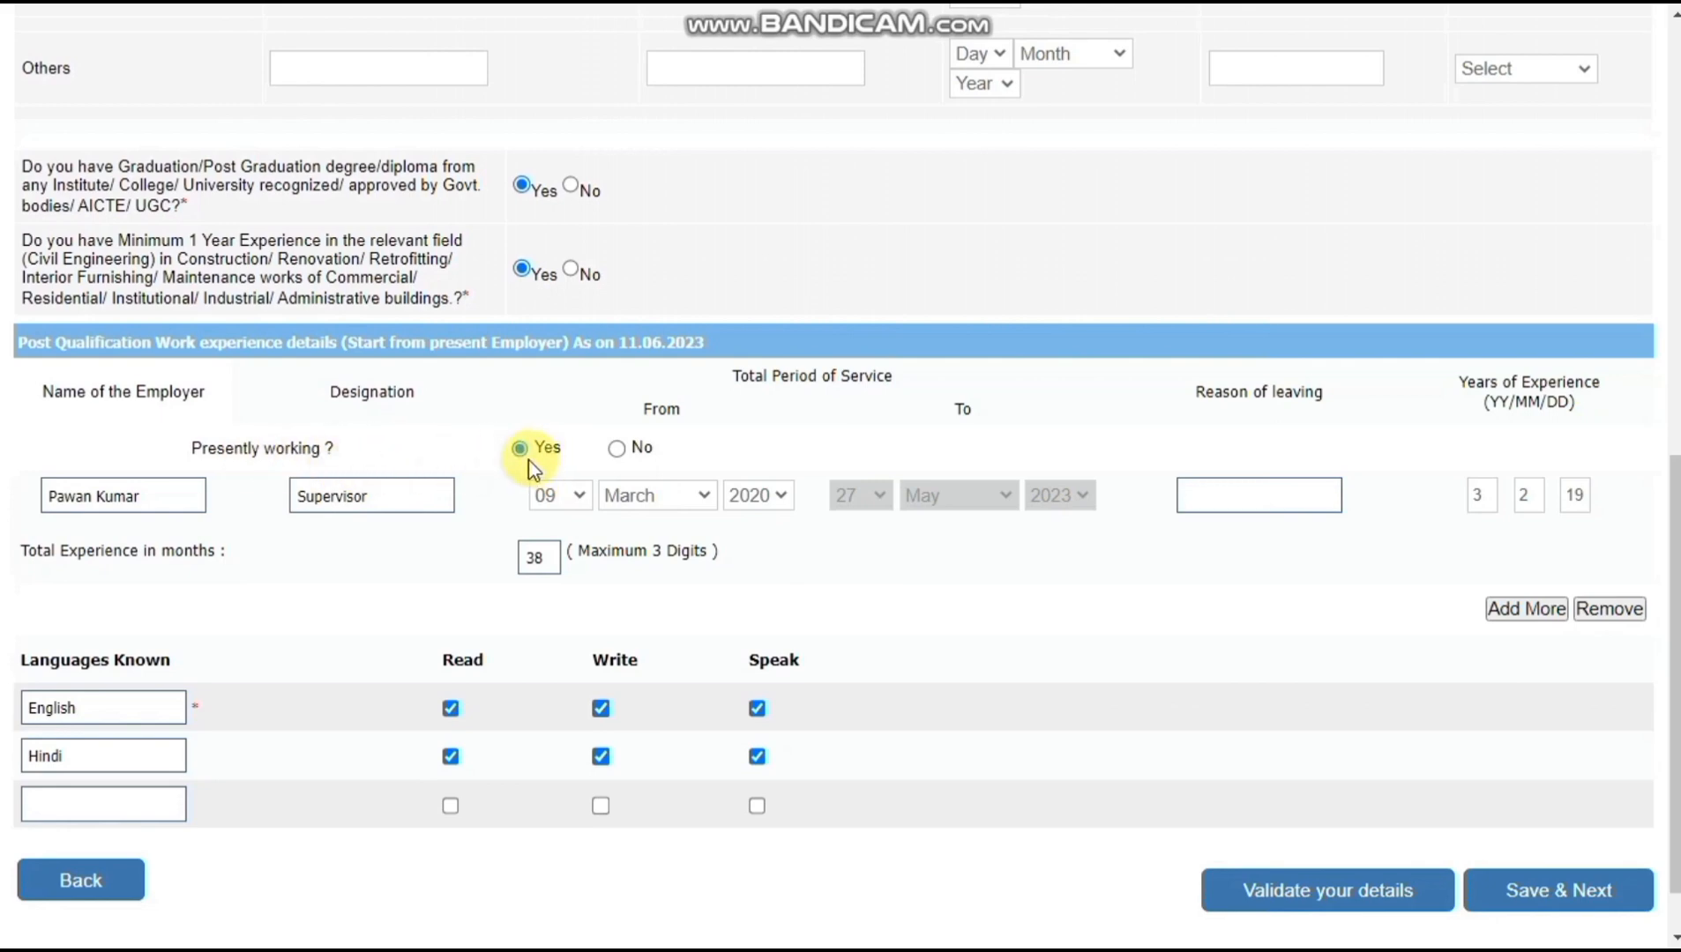
pyautogui.click(620, 450)
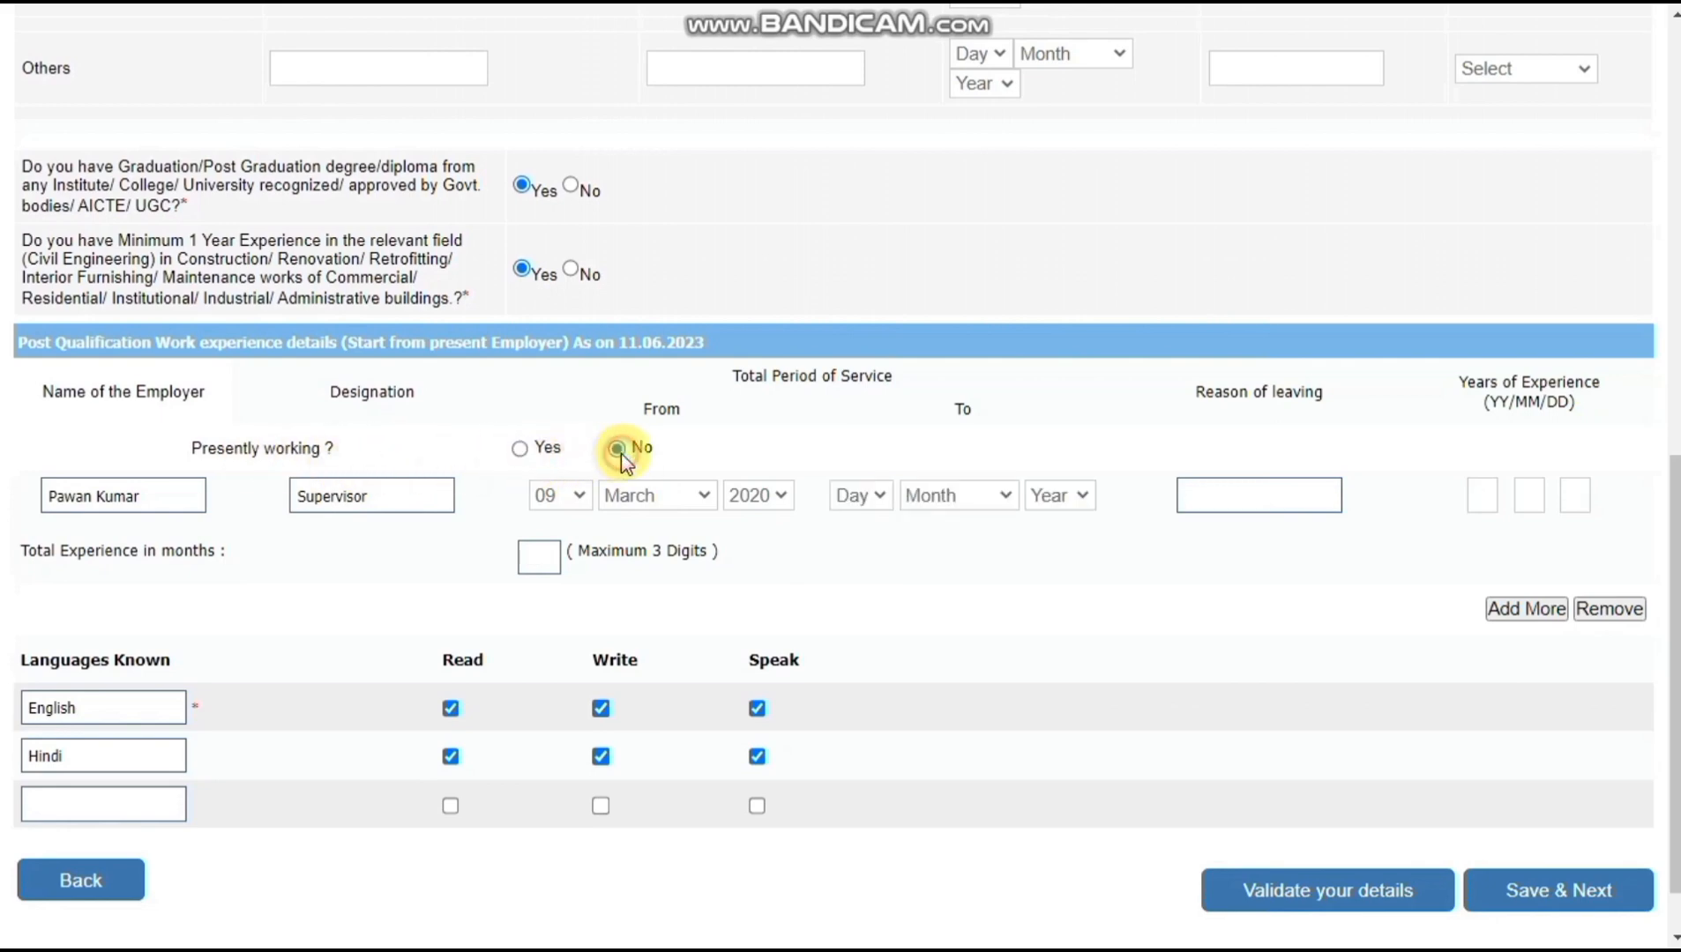
pyautogui.click(521, 453)
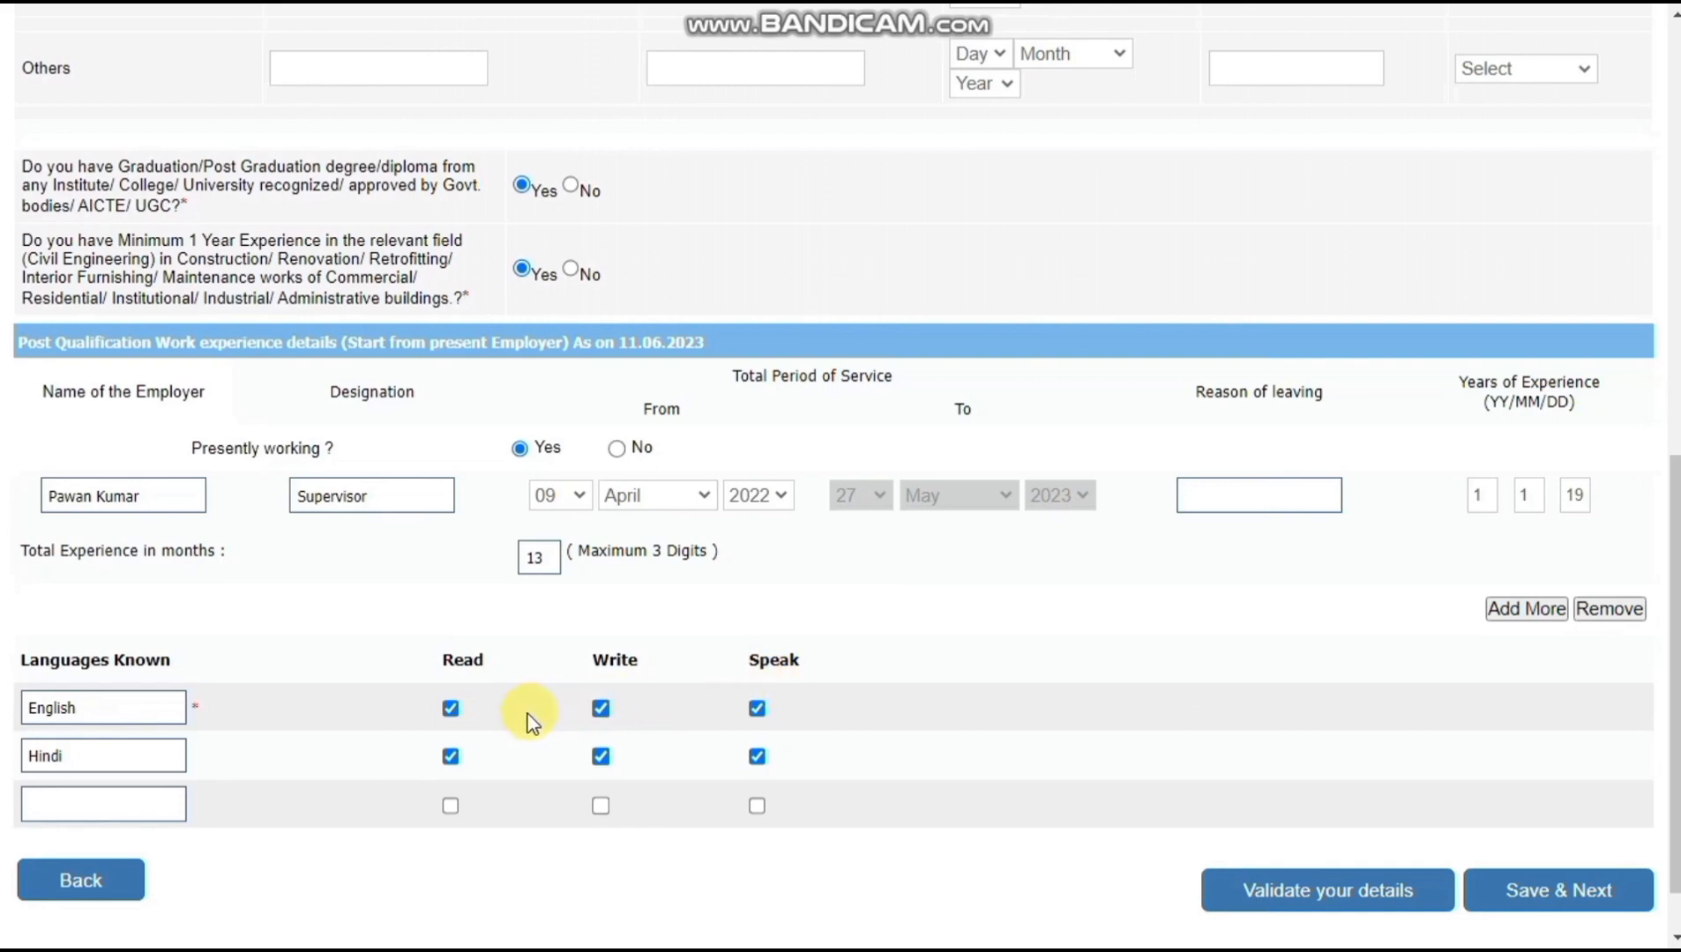
pyautogui.click(451, 756)
pyautogui.click(1598, 909)
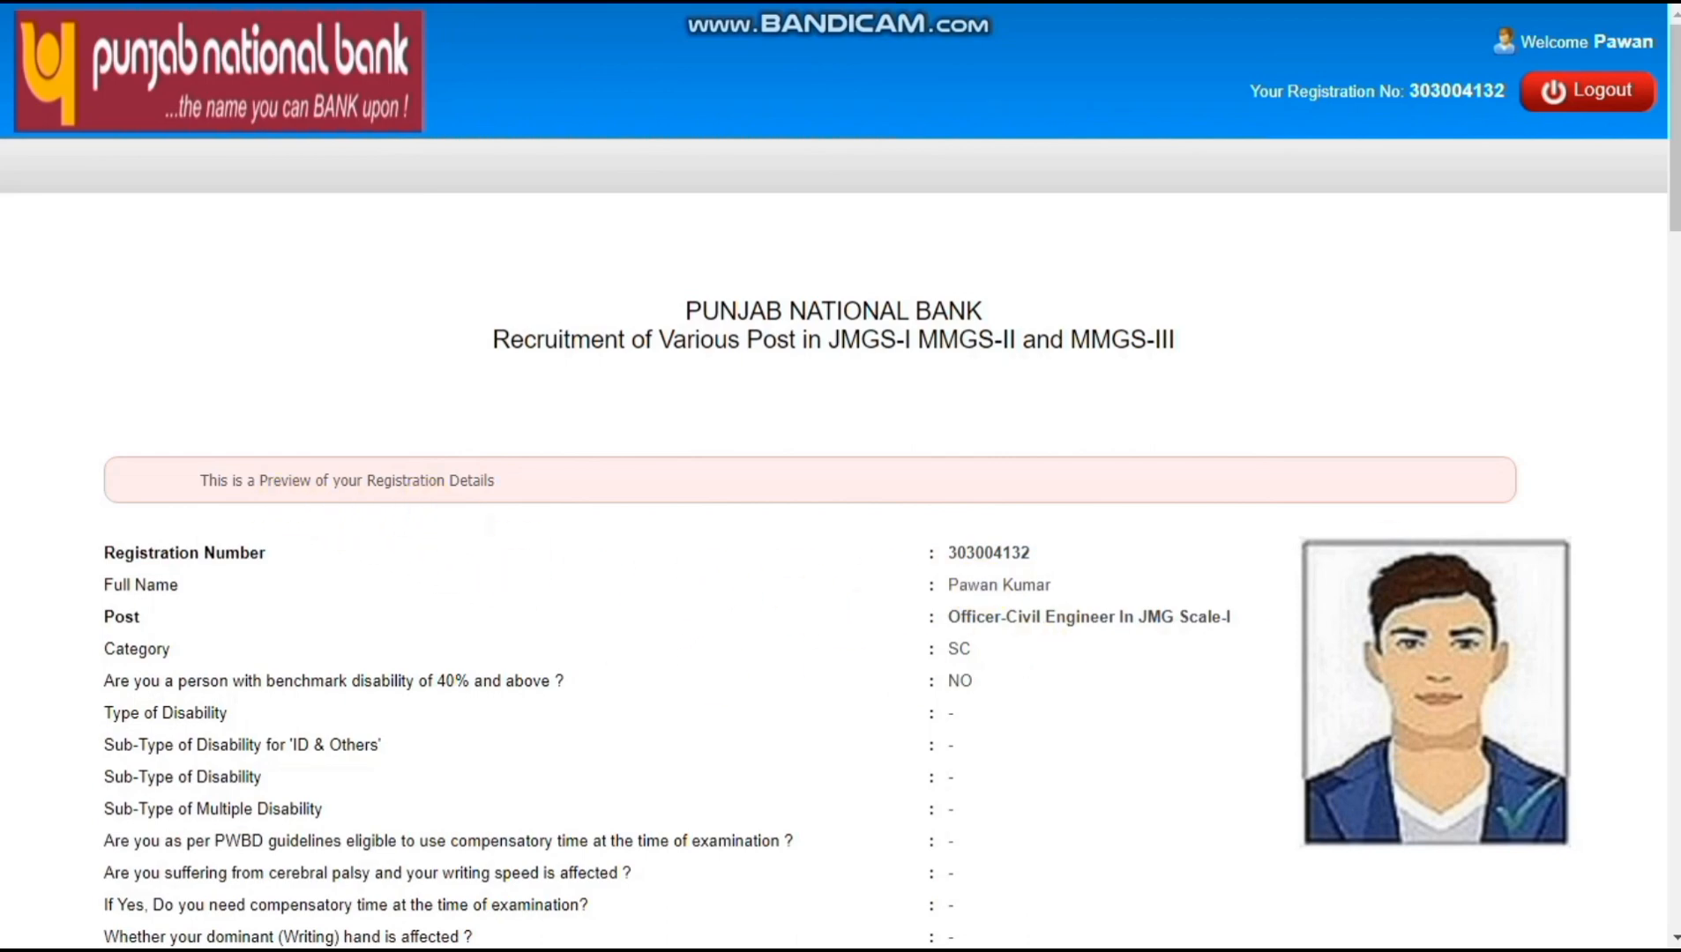
# Agree to the declaration at the end of the registration preview and complete the registration, accepting both confirmations
pyautogui.moveTo(1674, 163); pyautogui.dragTo(1674, 876)
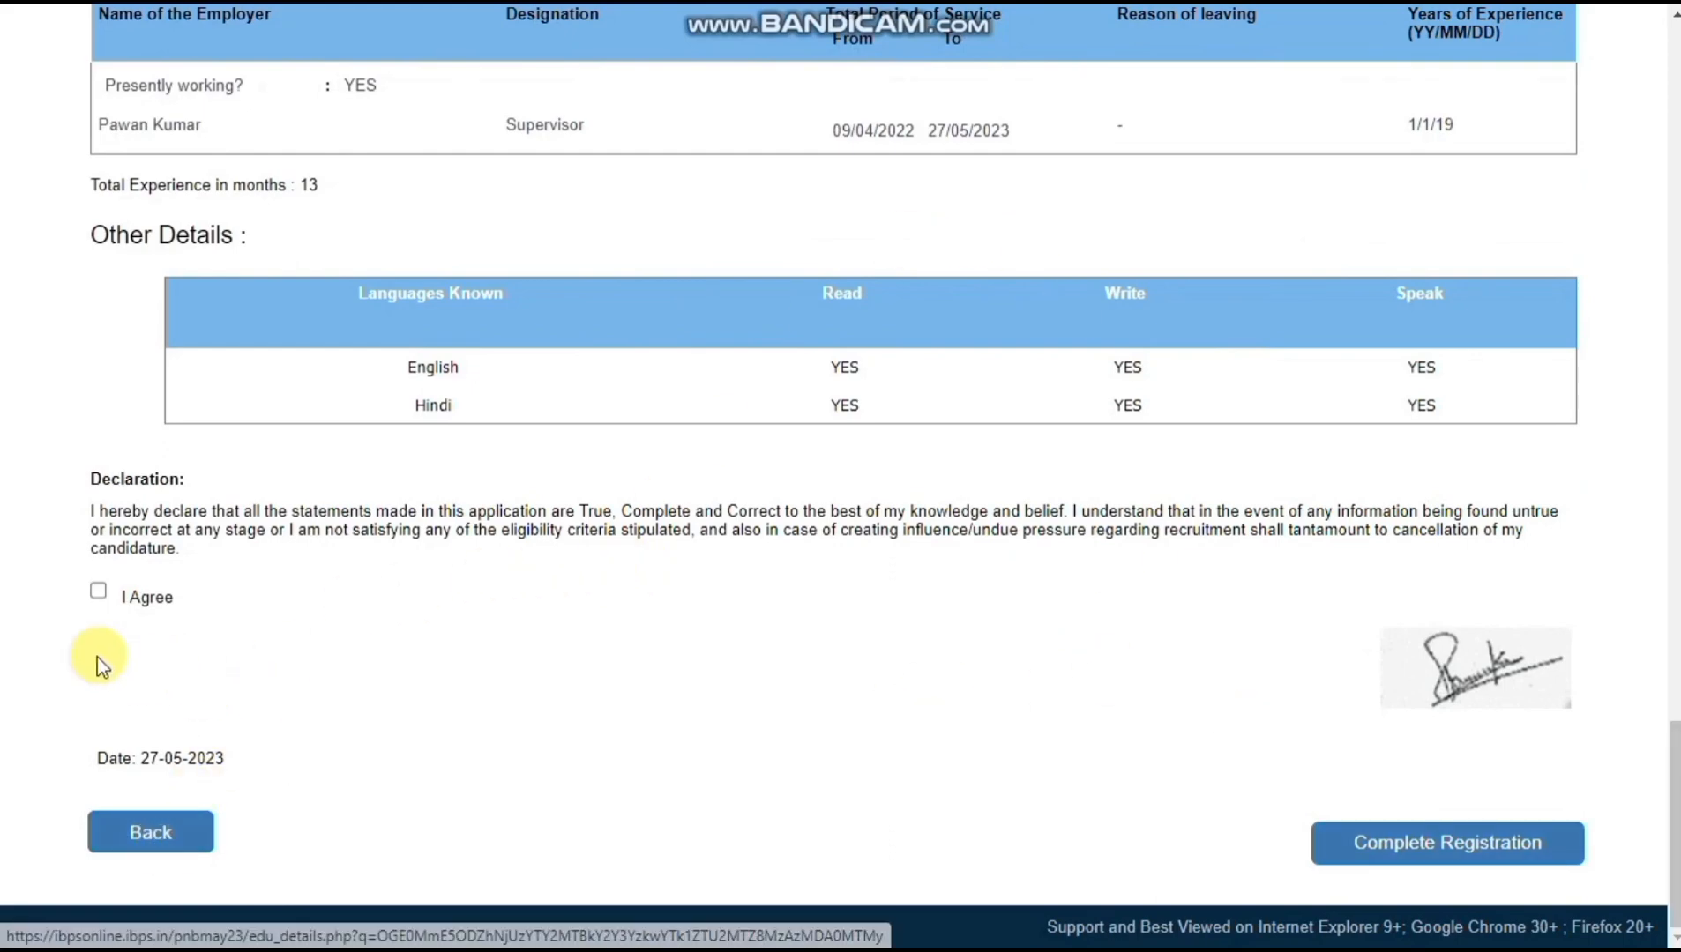
pyautogui.click(98, 592)
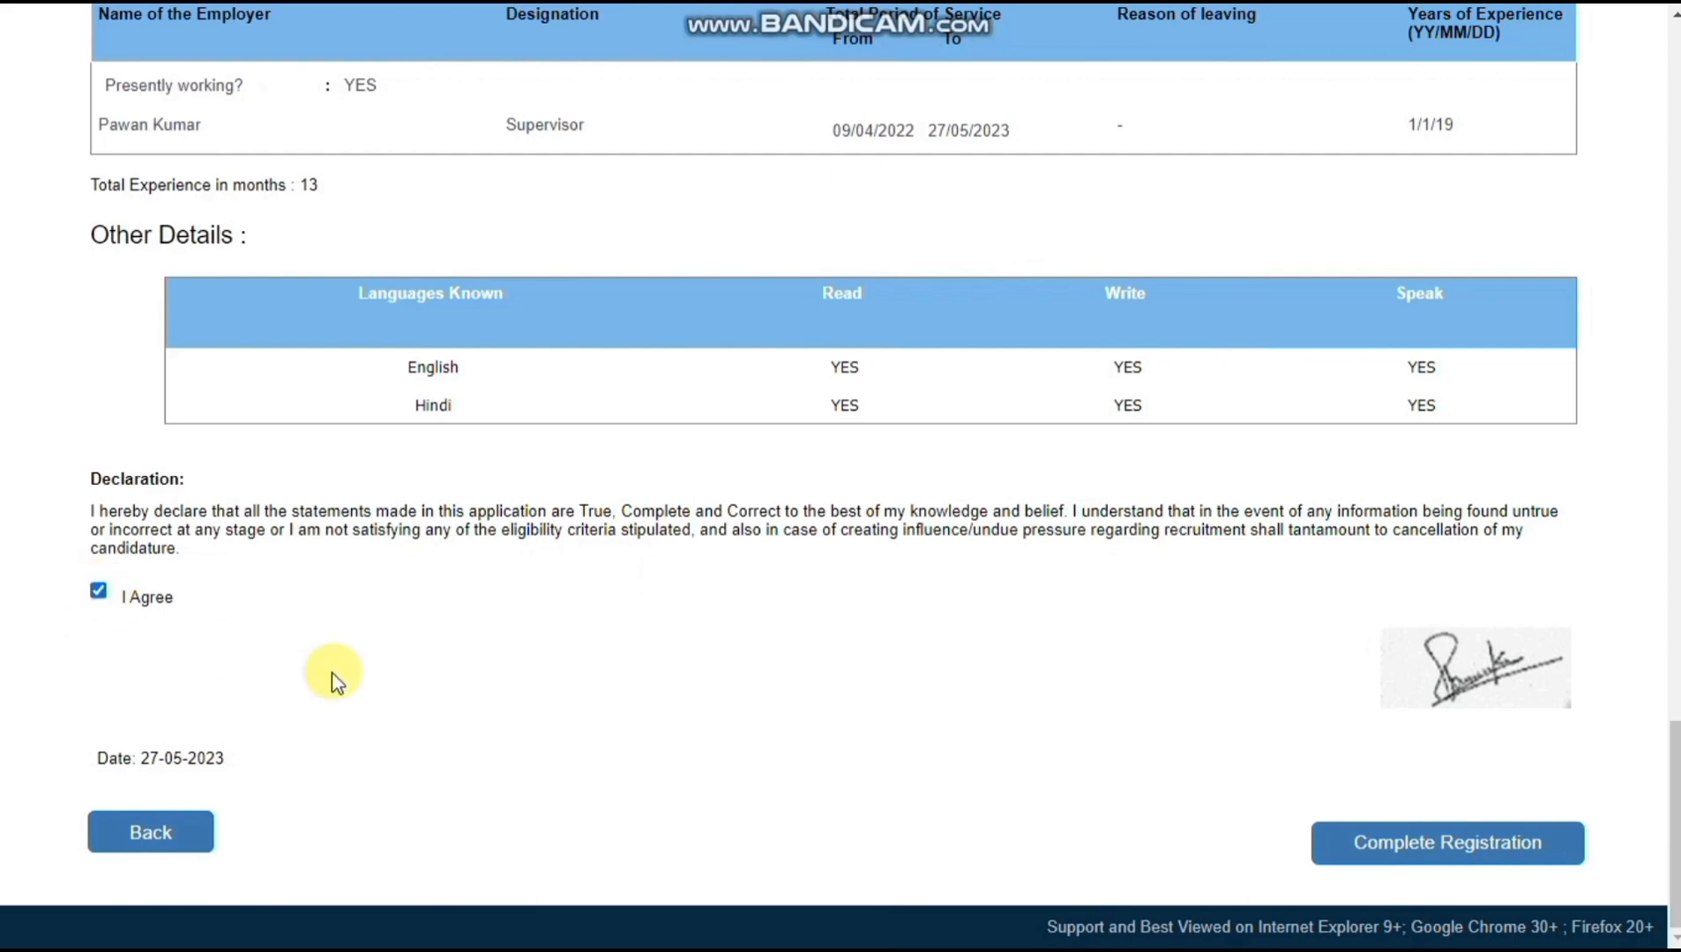
pyautogui.click(1471, 852)
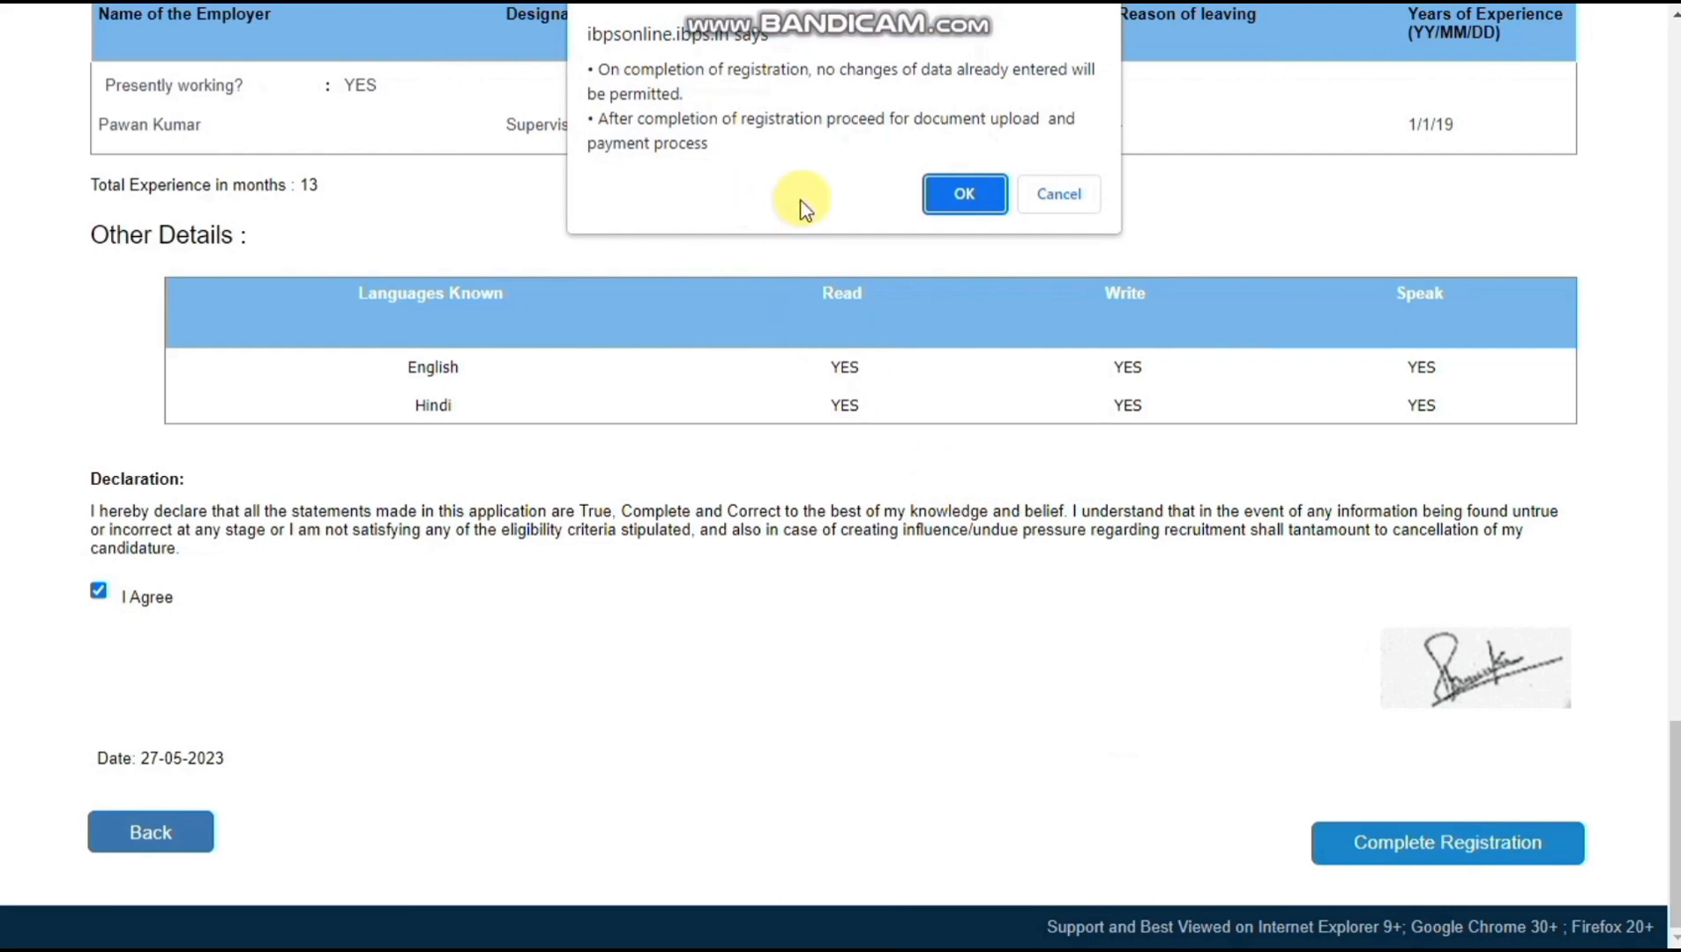
pyautogui.click(967, 195)
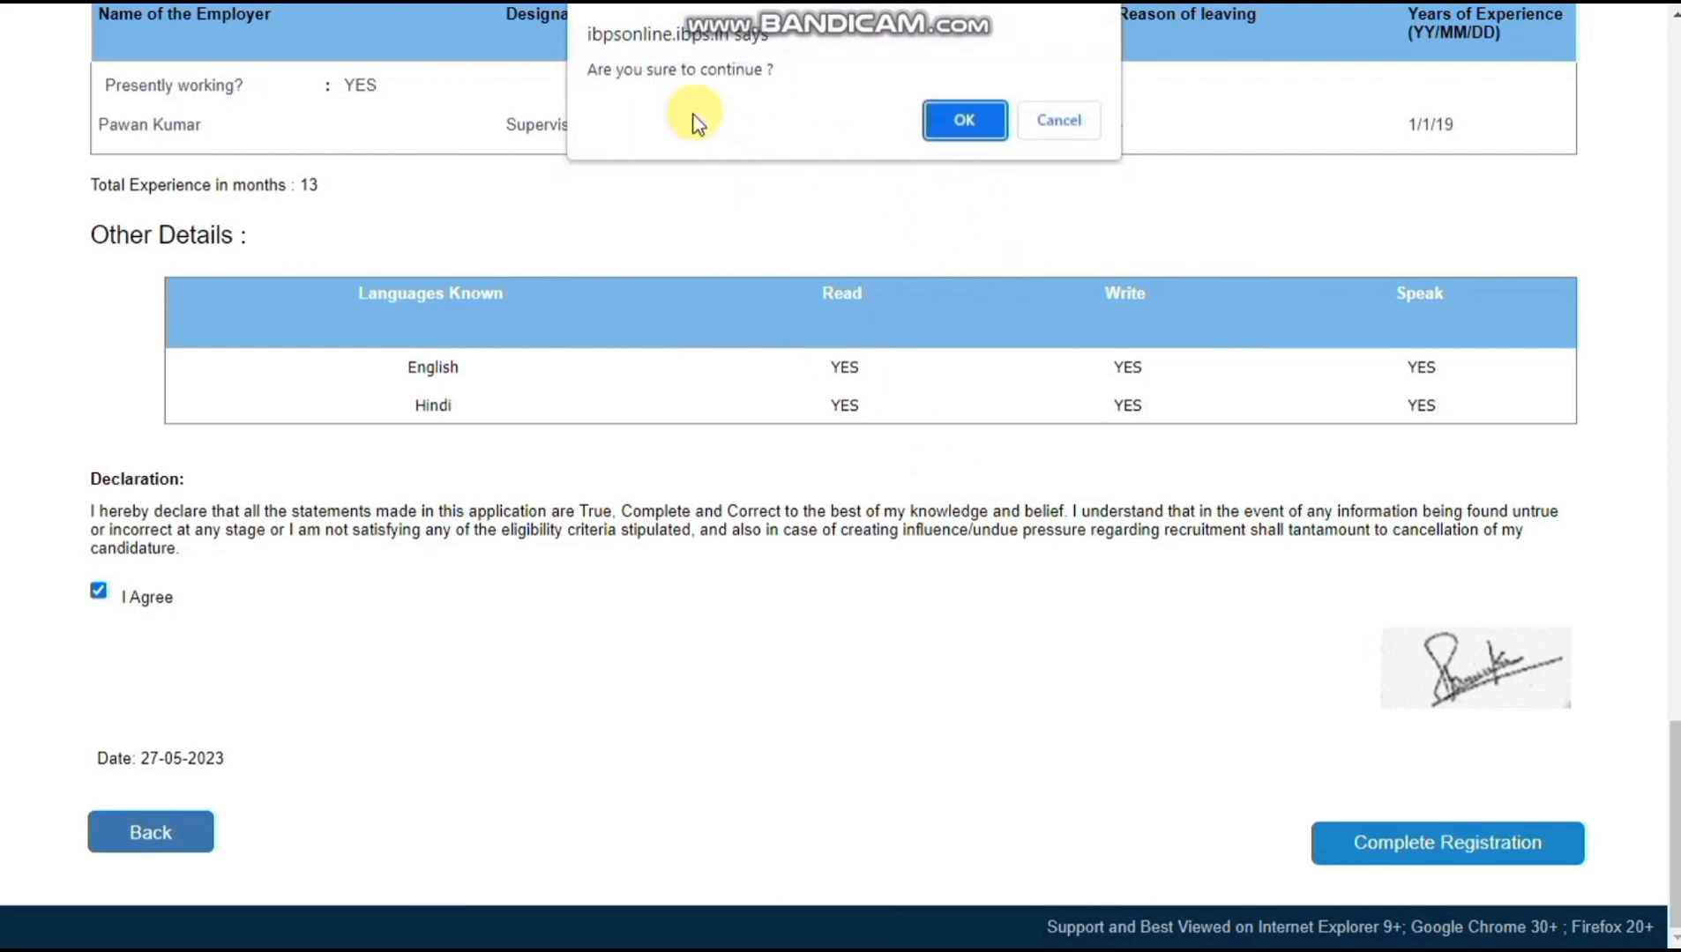
pyautogui.click(965, 123)
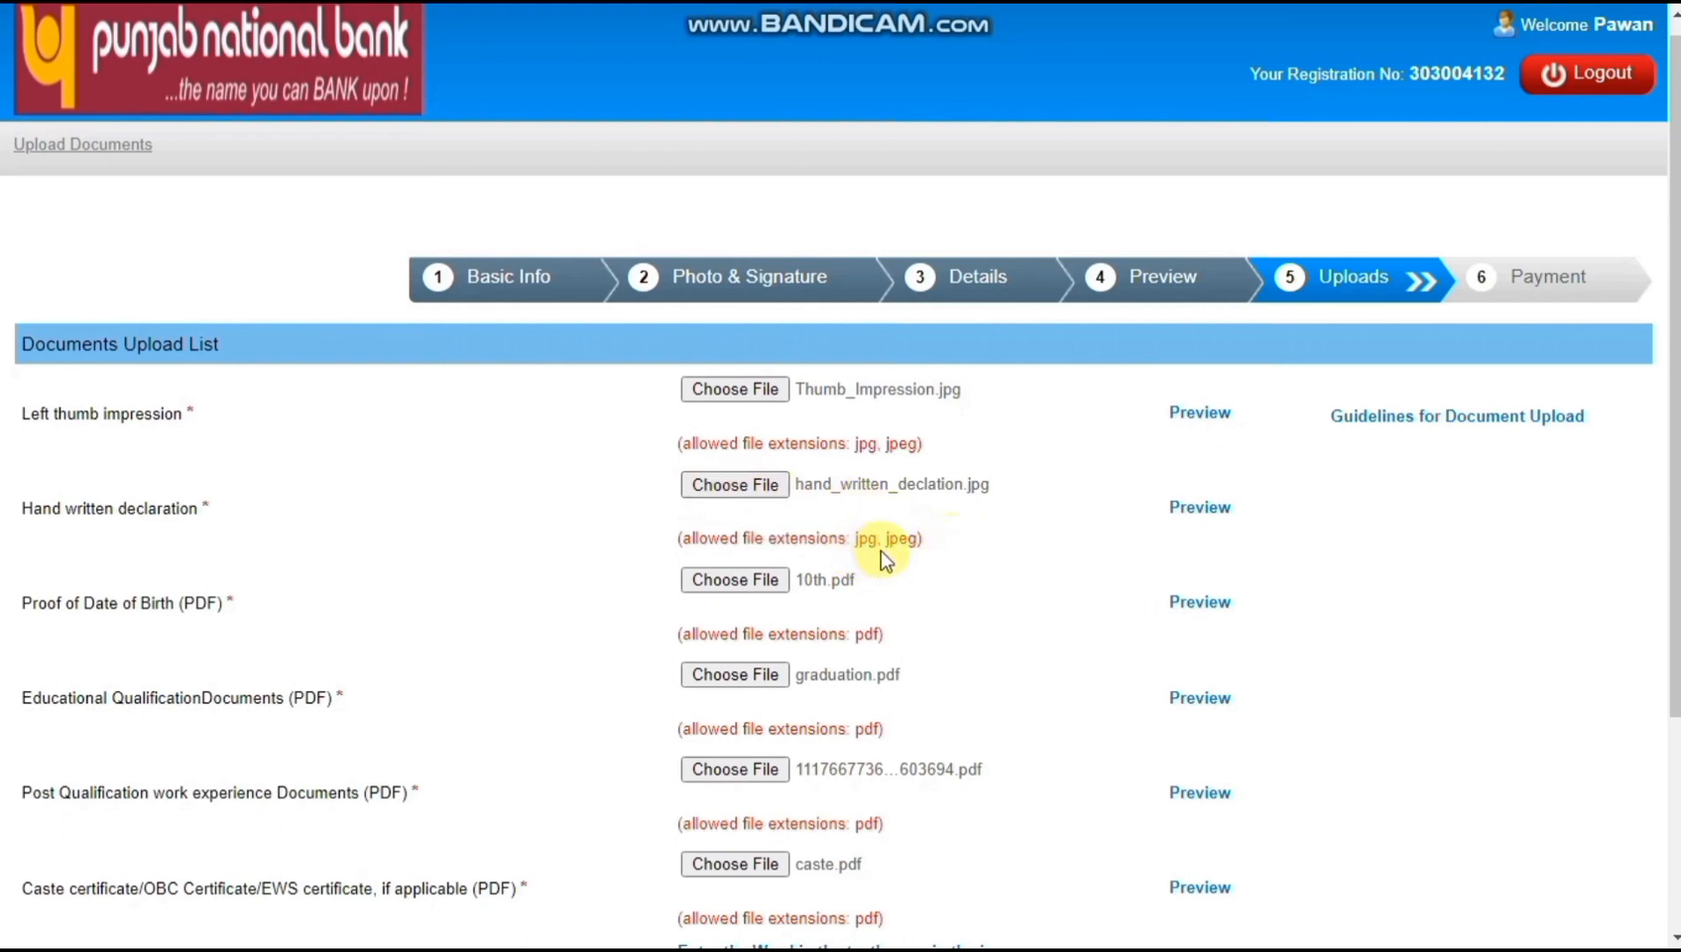
# Check the preview of the hand written declaration, enter the security code and confirm the final submission of the document uploads
pyautogui.click(1215, 521)
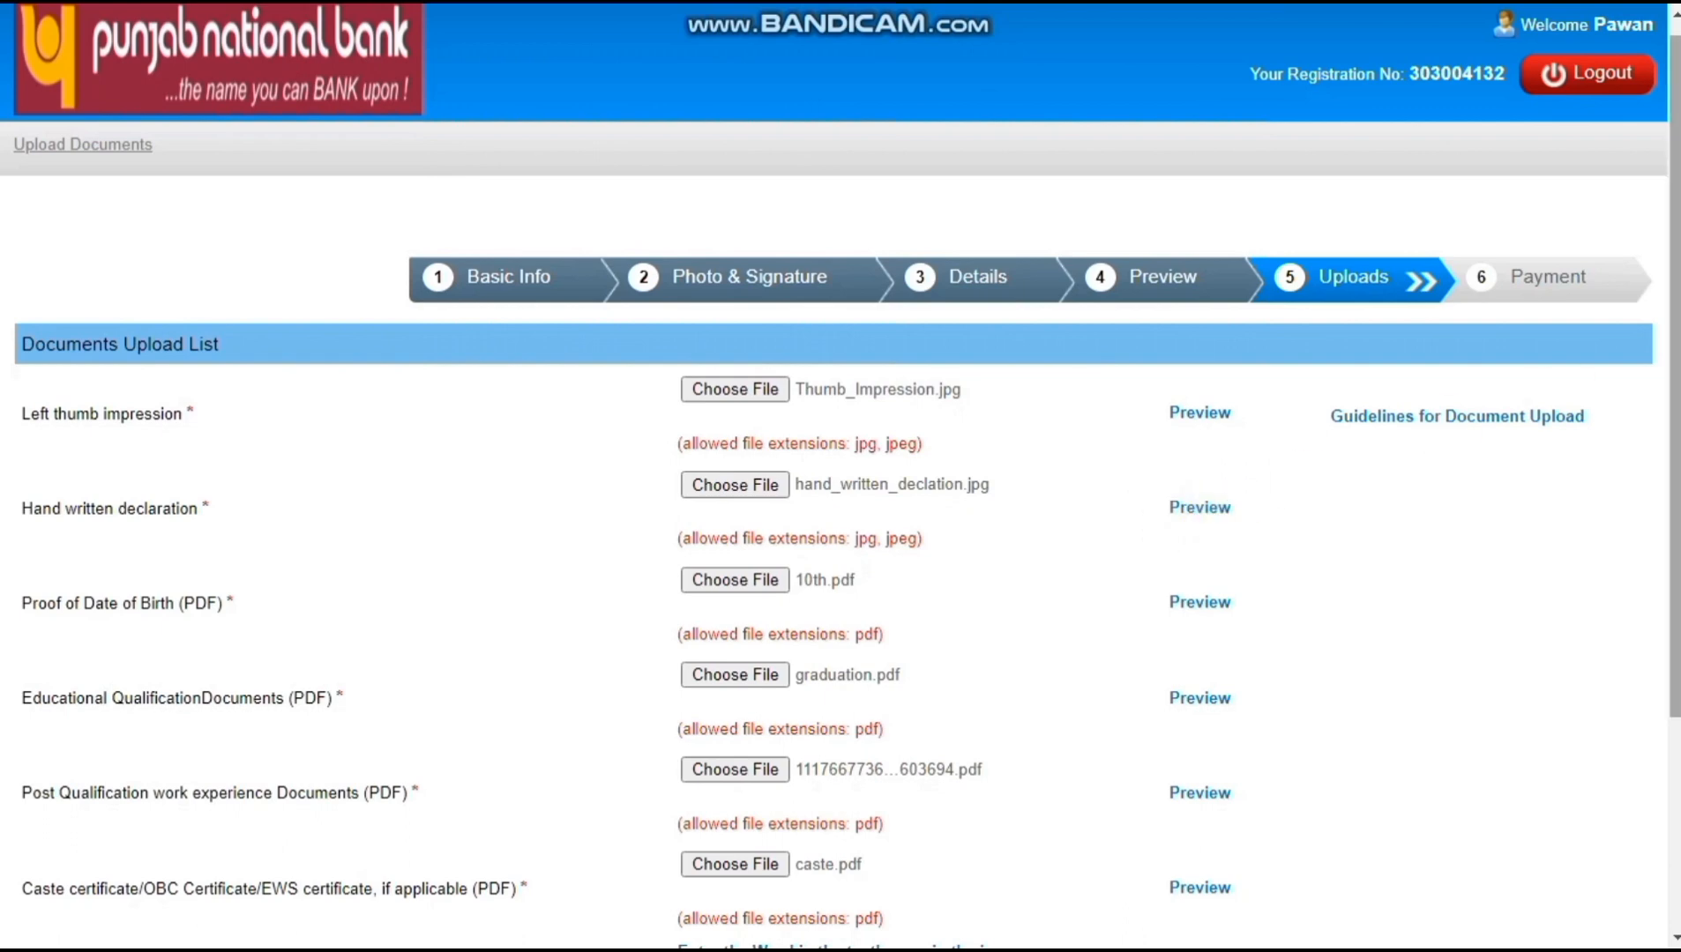
pyautogui.scroll(-2, 838, 476)
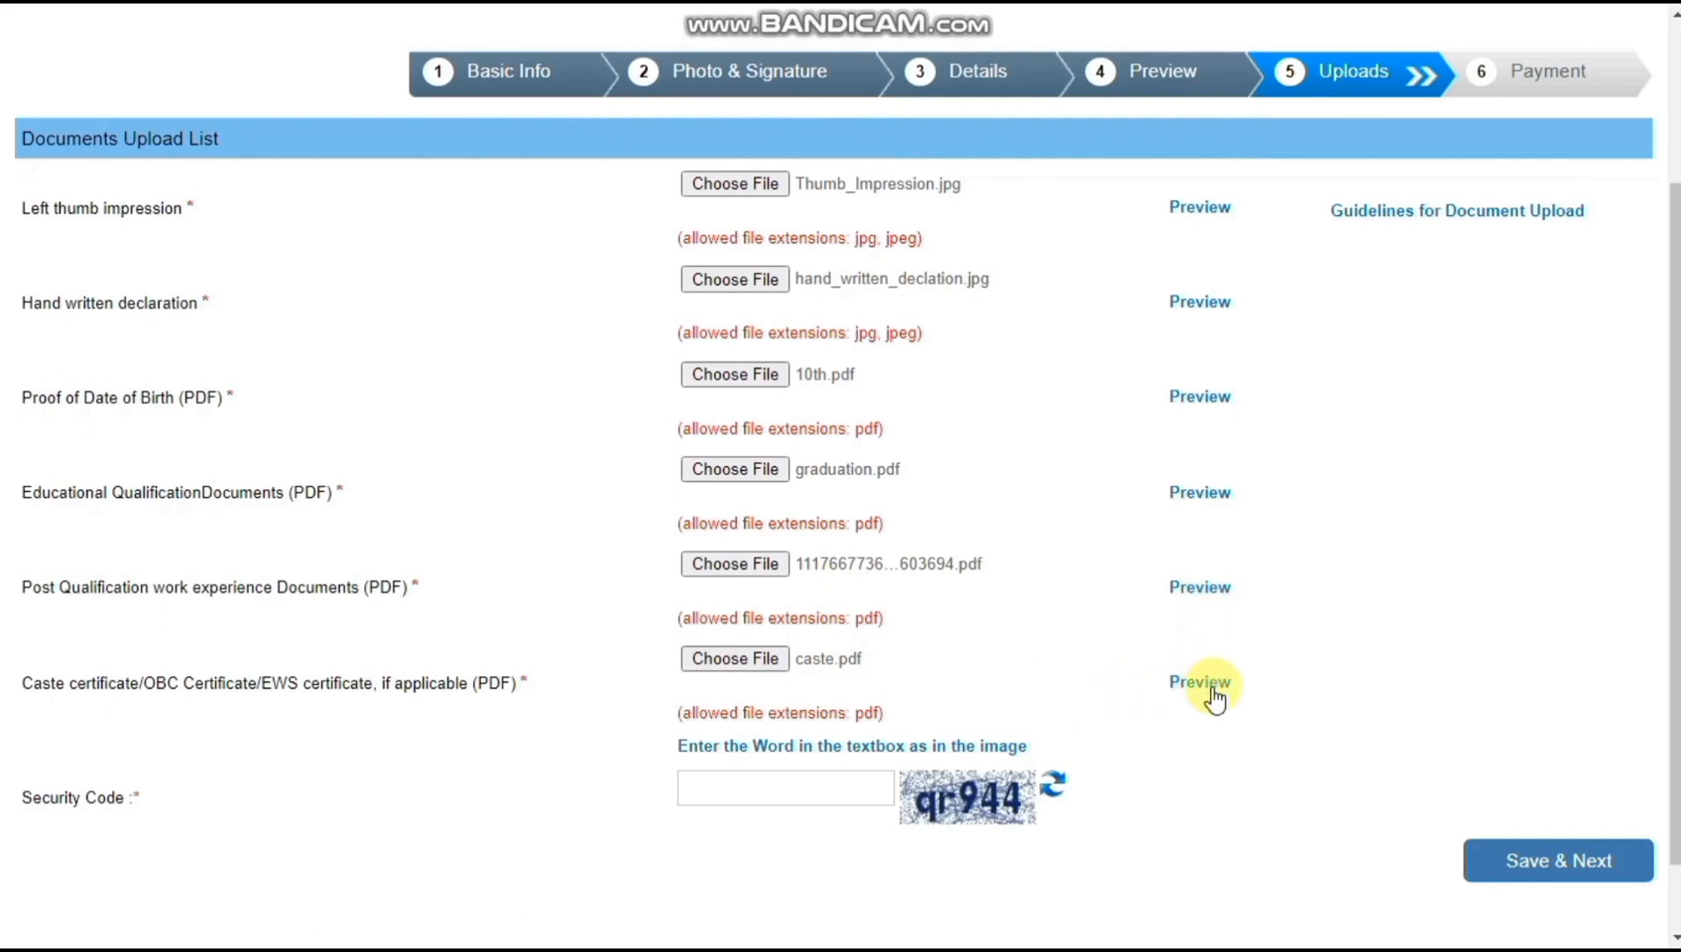
pyautogui.scroll(-2, 1602, 686)
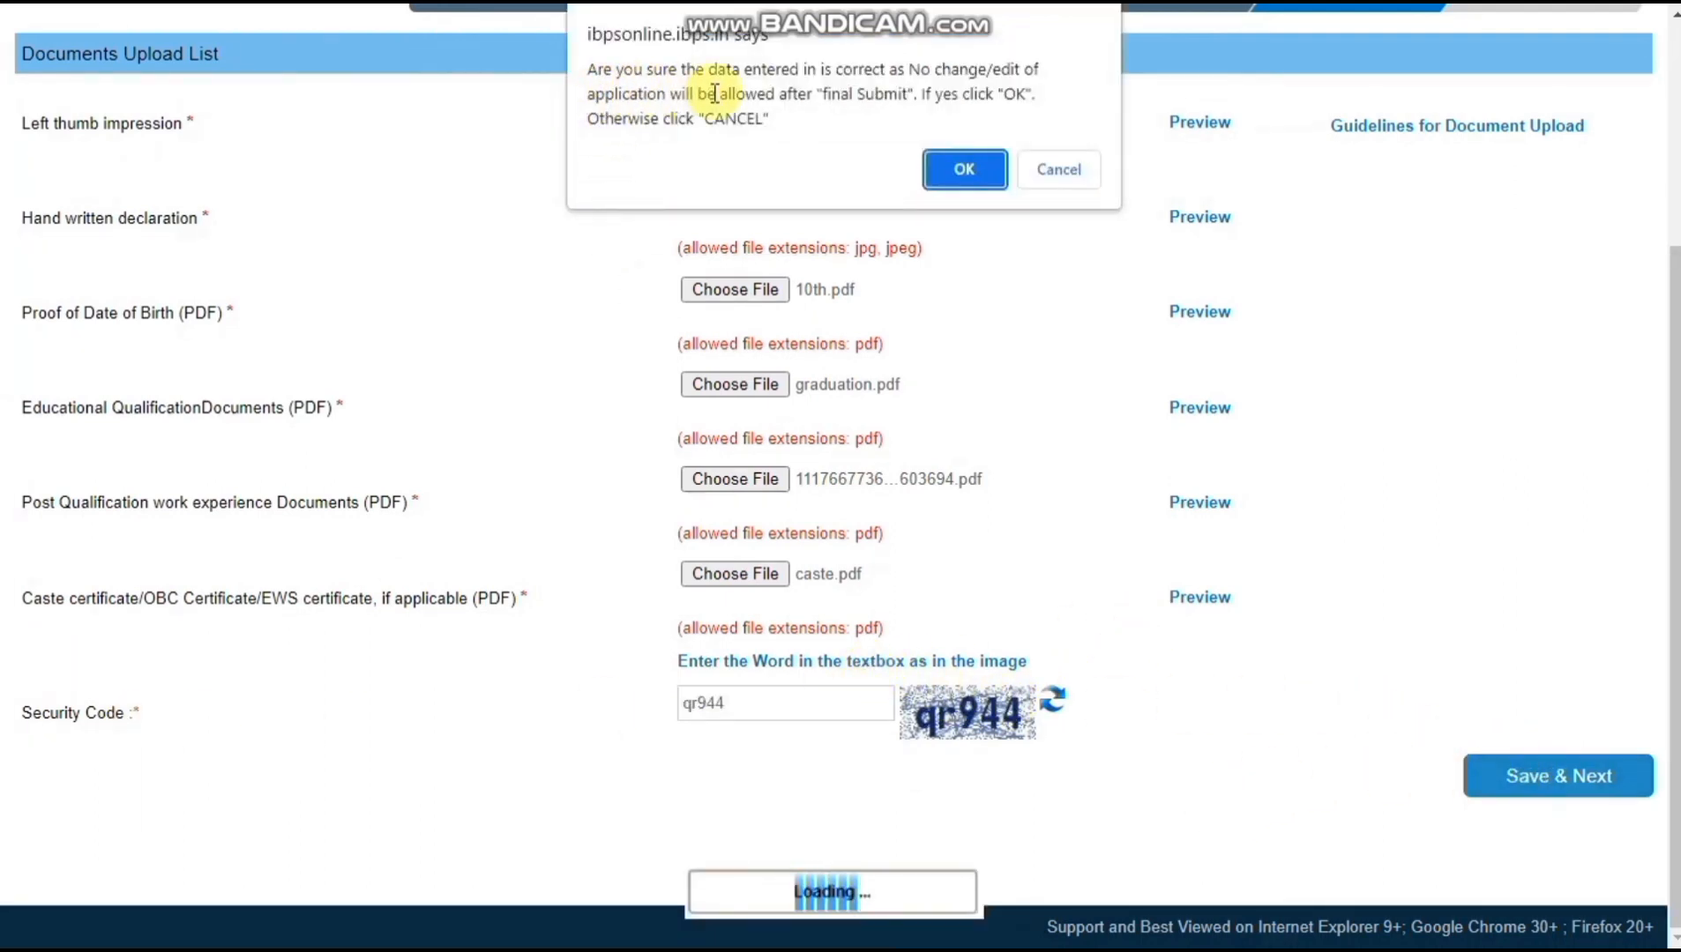
pyautogui.click(958, 162)
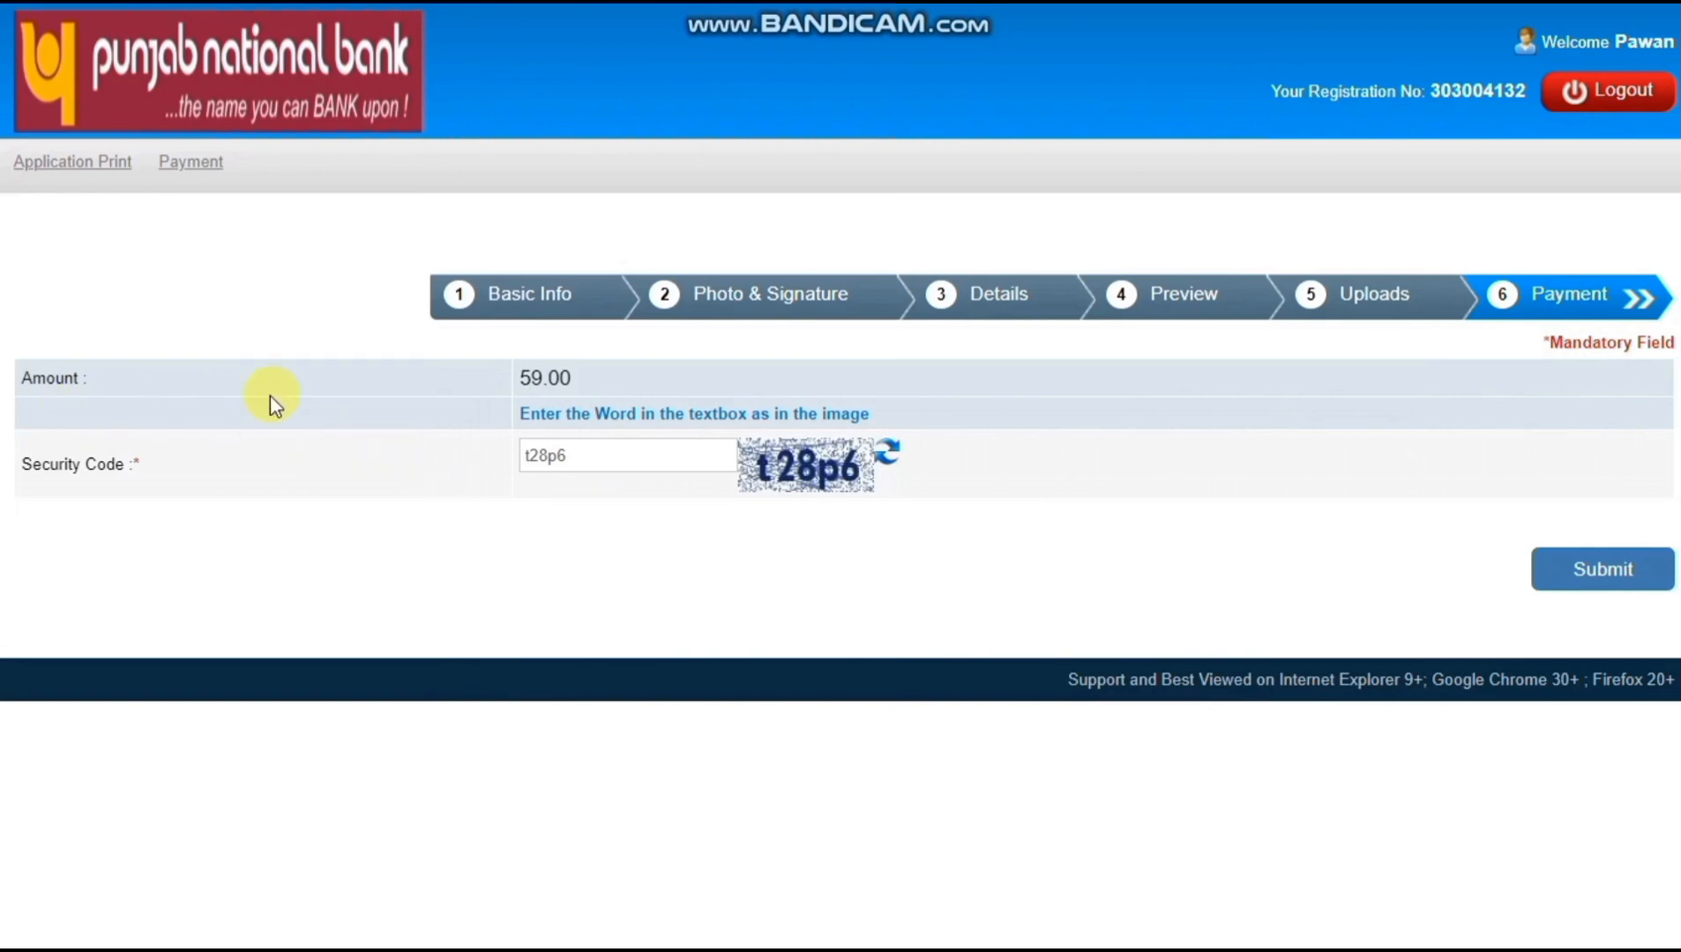
# Submit the application fee page with the security code filled in, confirm it and choose Debit Card as the payment method
pyautogui.click(625, 456)
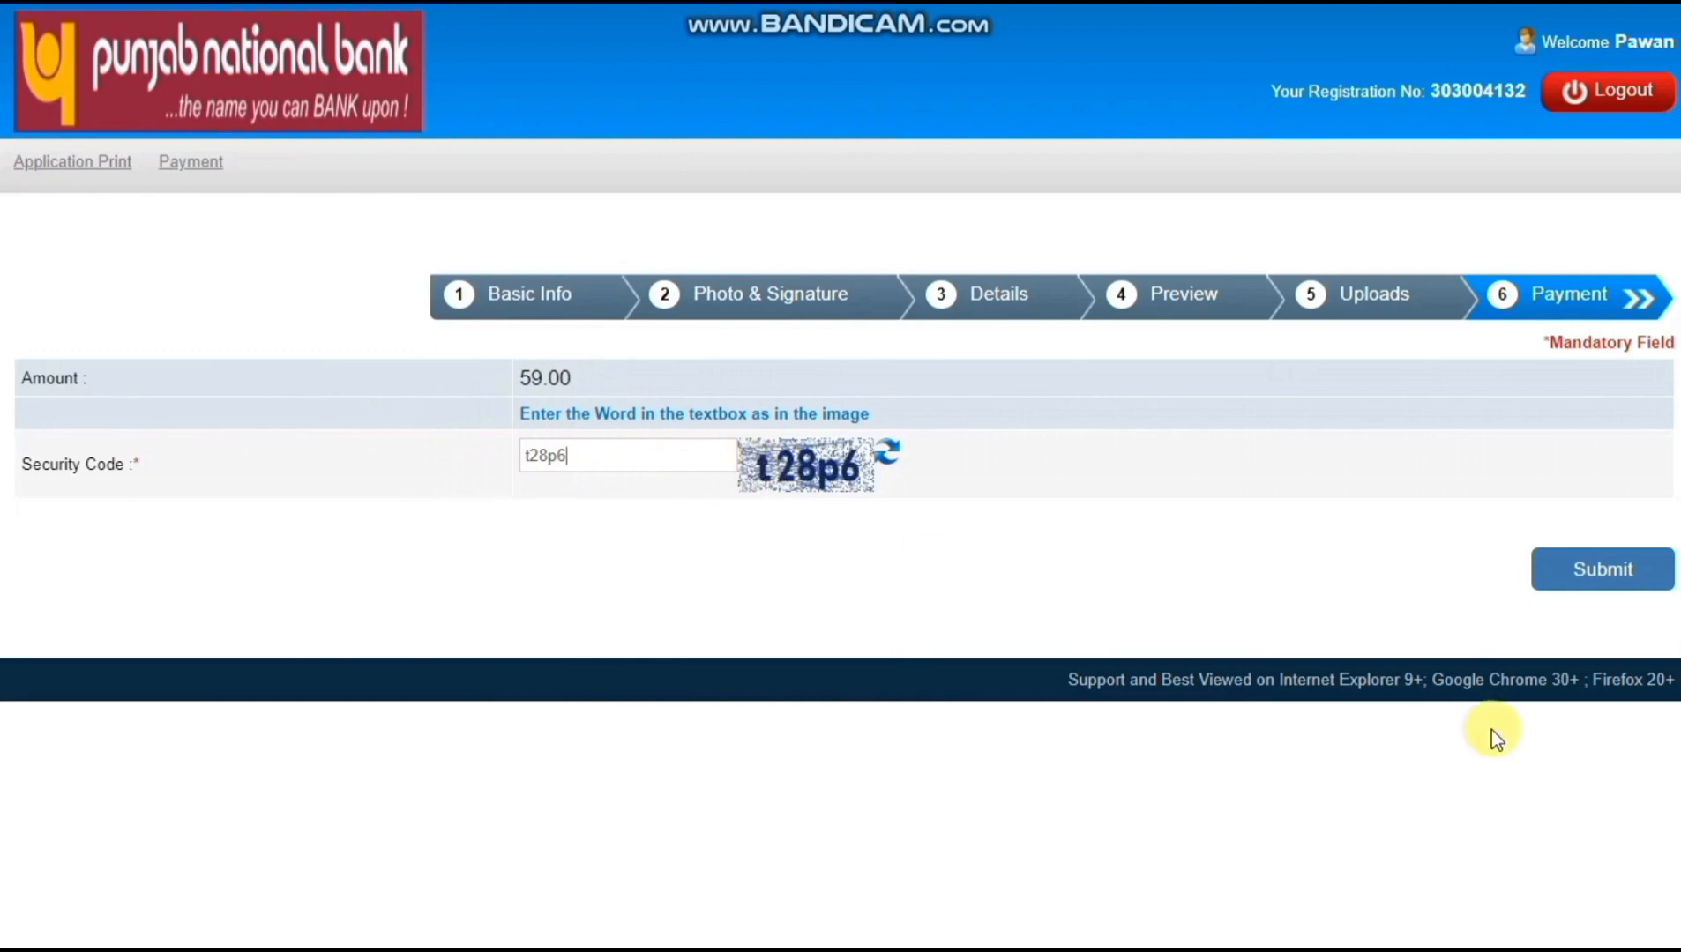
pyautogui.click(1601, 598)
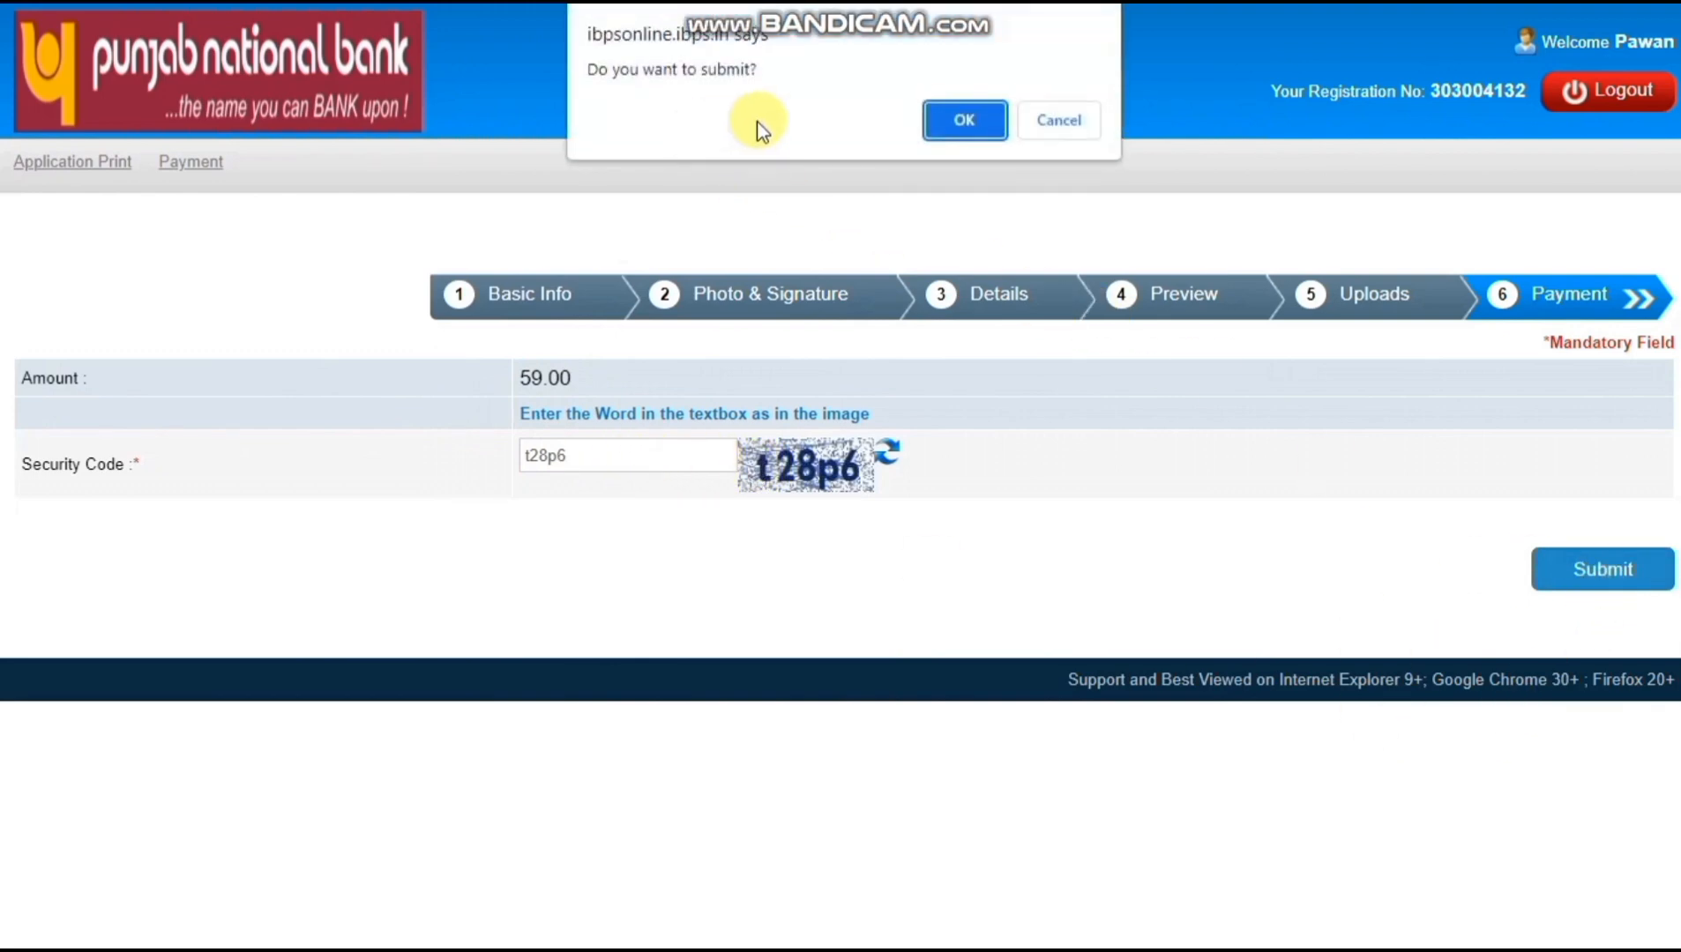
pyautogui.click(960, 118)
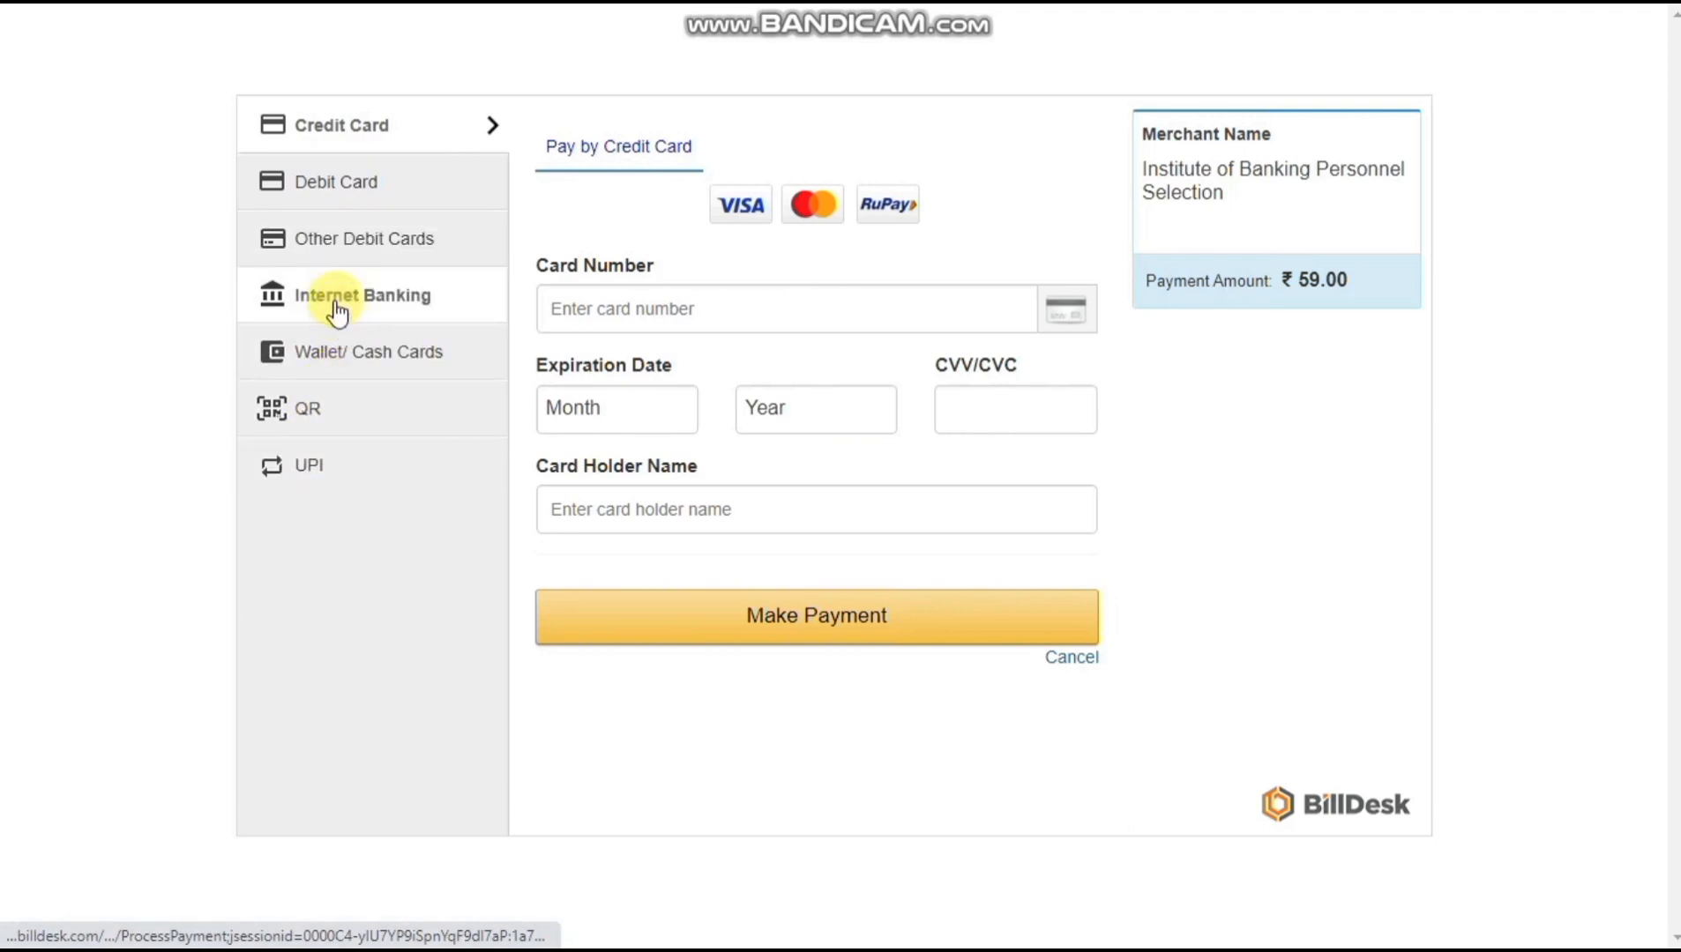
pyautogui.click(338, 183)
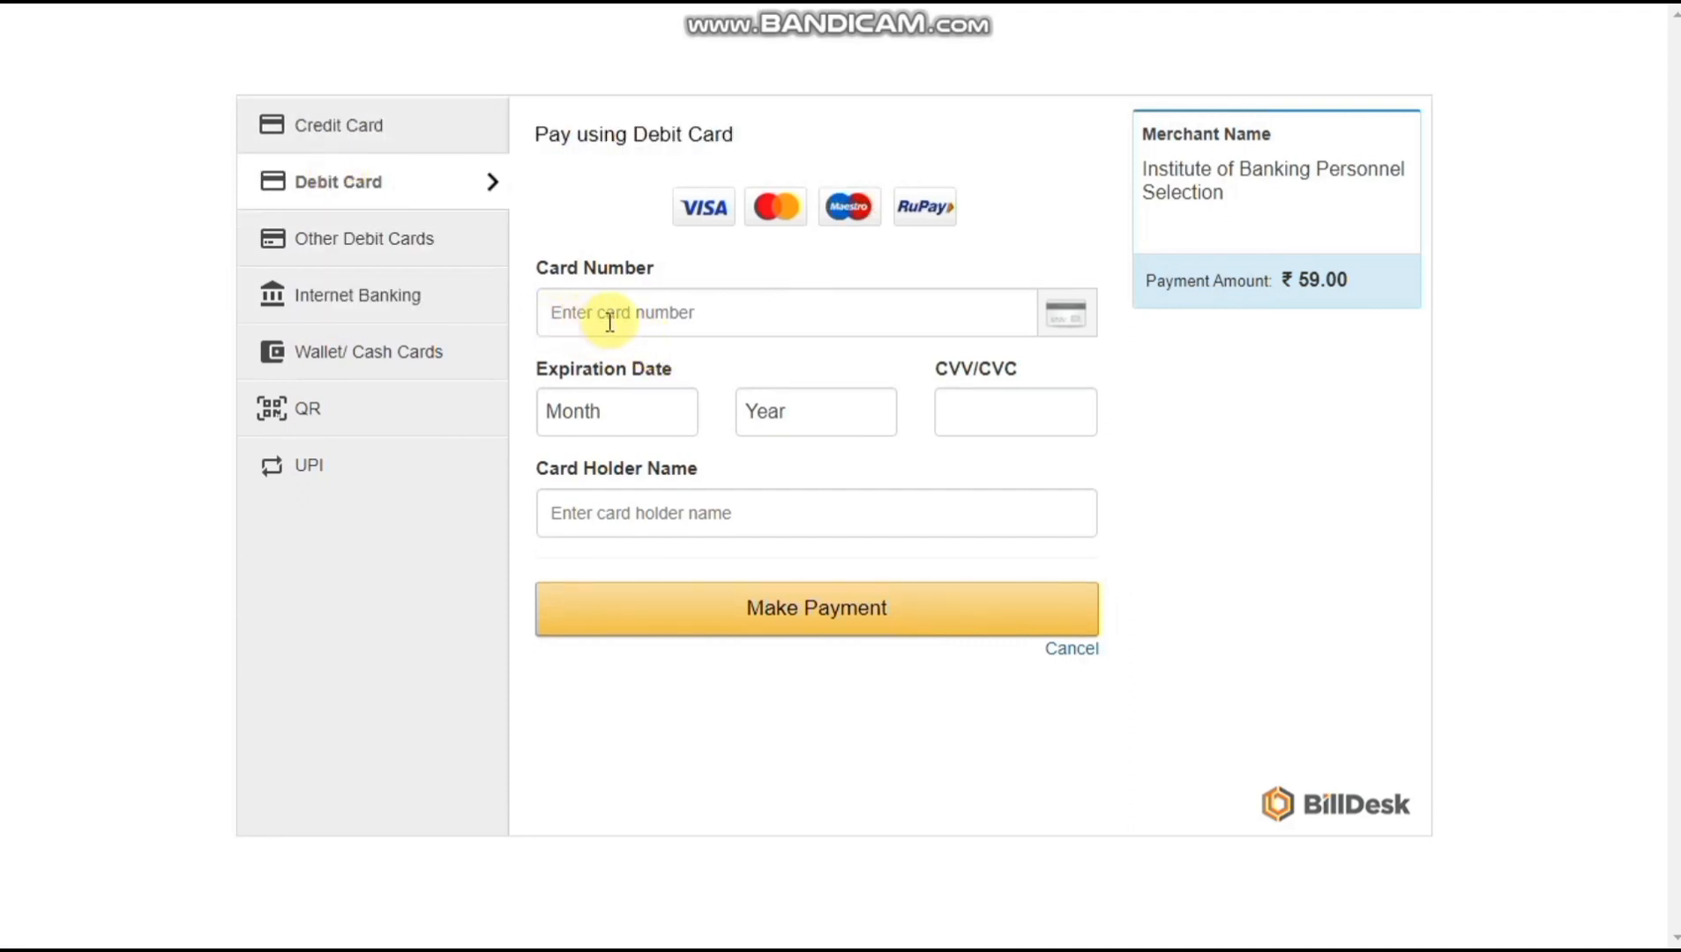